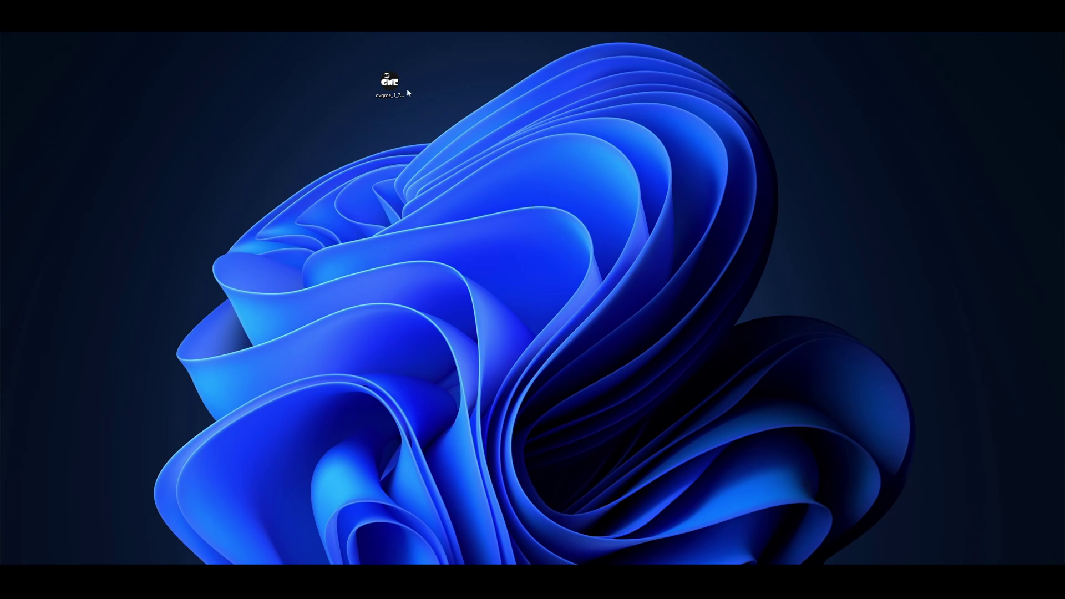
# Launch the OvGME installer from the desktop and accept its license agreement
pyautogui.click(391, 82)
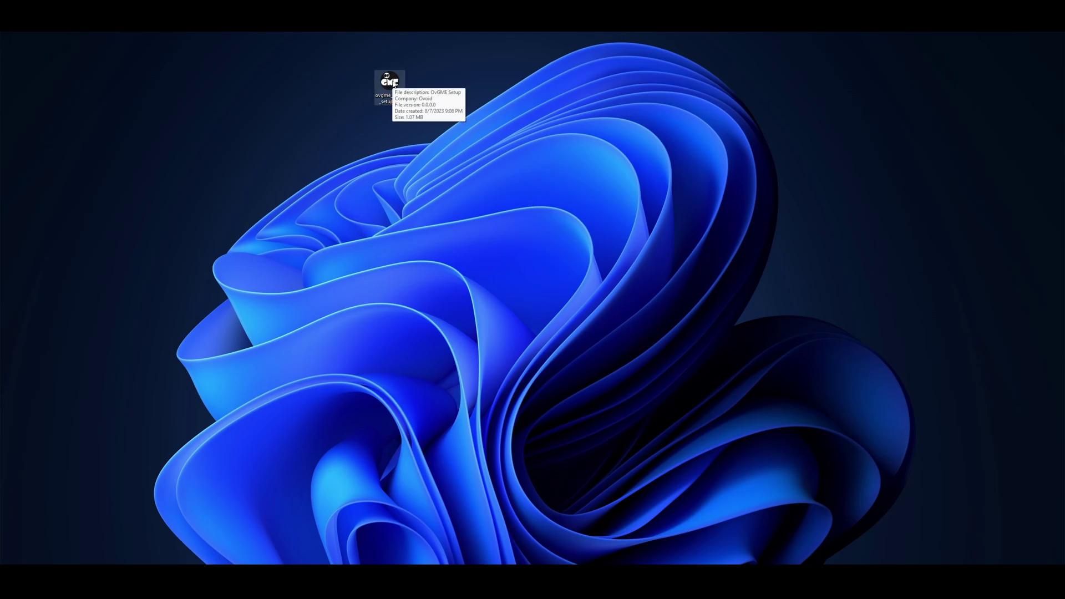
pyautogui.doubleClick(391, 82)
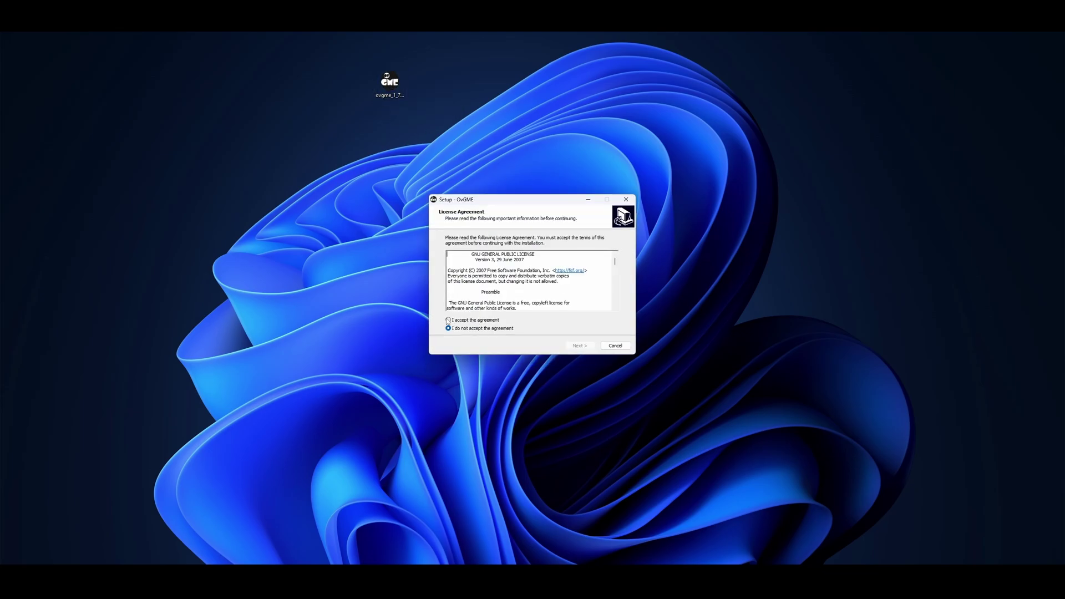
pyautogui.click(449, 321)
pyautogui.click(577, 345)
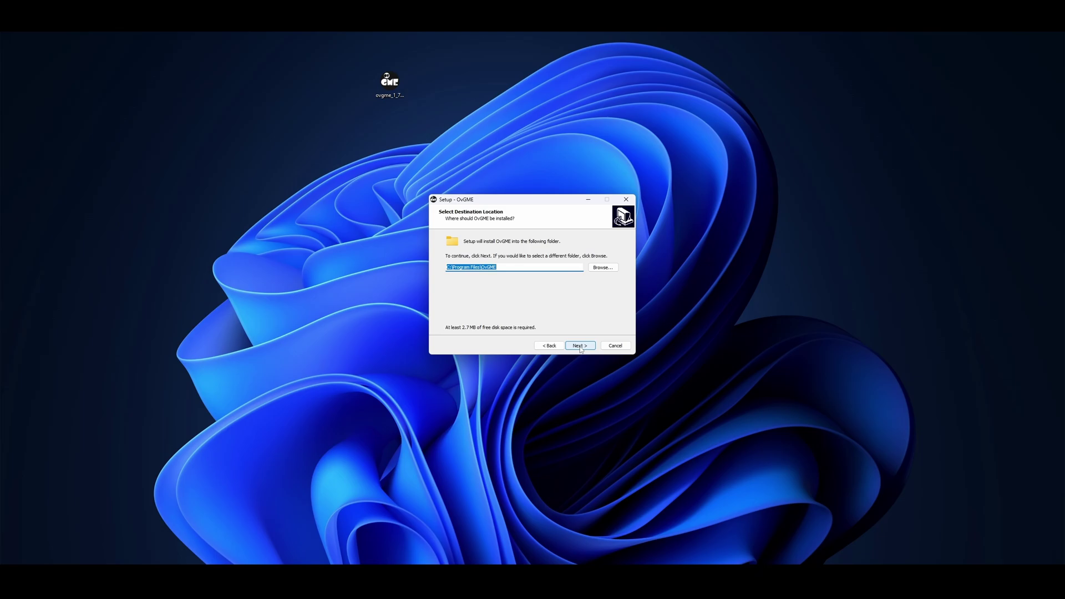
# Install OvGME to C:\Program Files\OvGME as a full installation with English help files, then finish setup and launch it
pyautogui.click(581, 349)
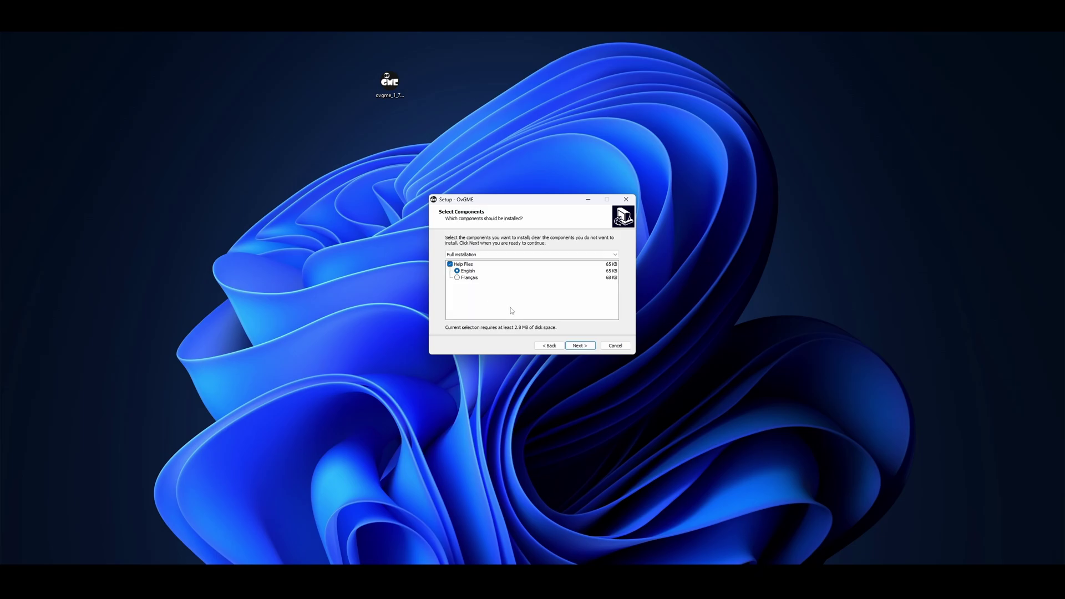
pyautogui.click(583, 349)
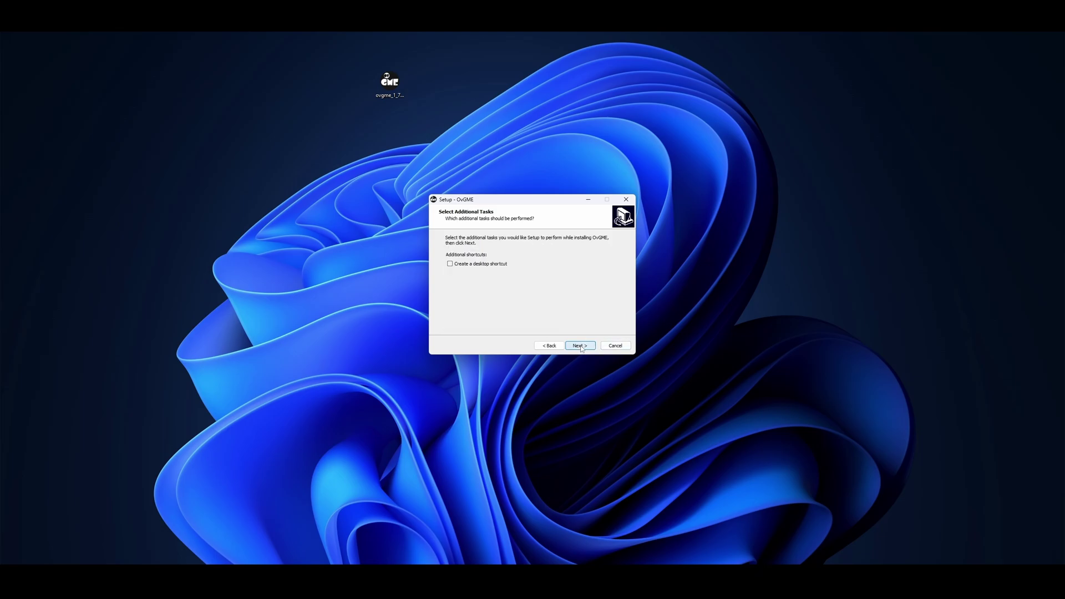
pyautogui.click(581, 348)
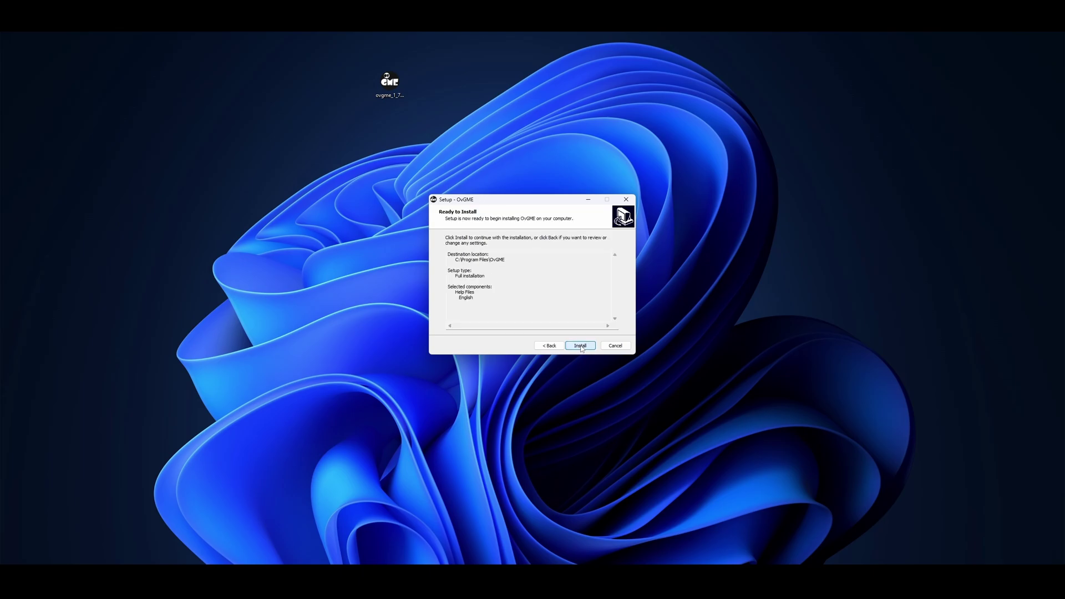
pyautogui.click(581, 349)
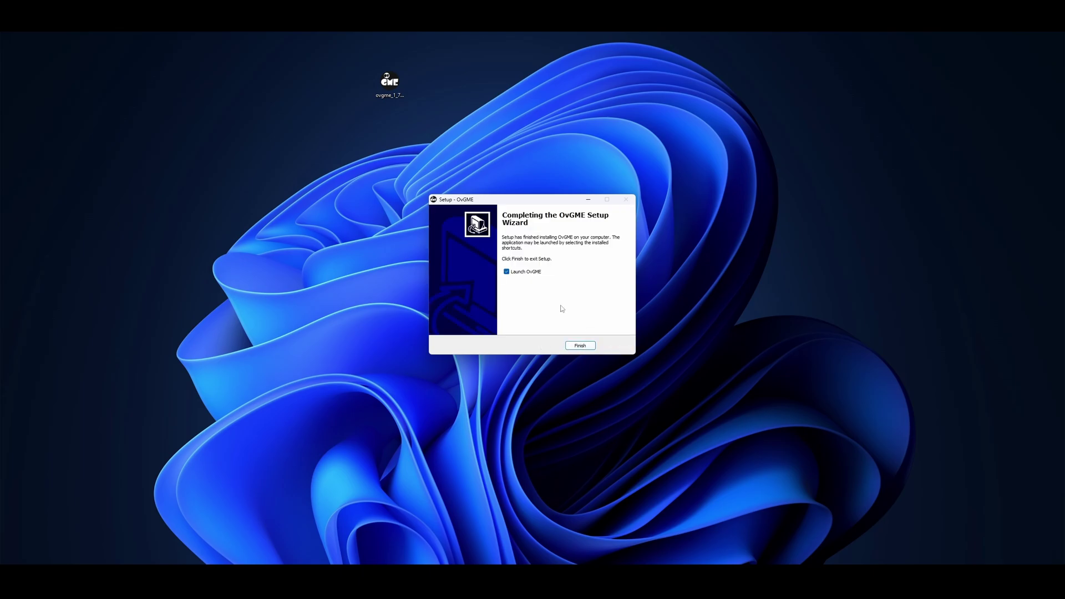
pyautogui.click(578, 348)
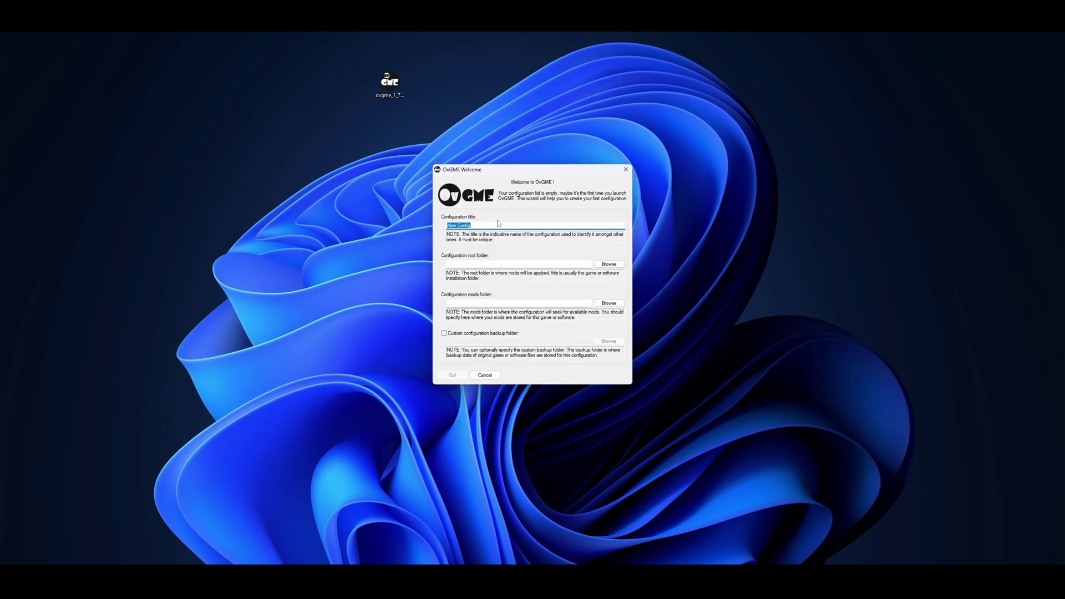
# Title the first configuration DCS Main and set its root folder to C:\Program Files\Eagle Dynamics\DCS World OpenBeta
pyautogui.write('DCS Main')
pyautogui.click(609, 265)
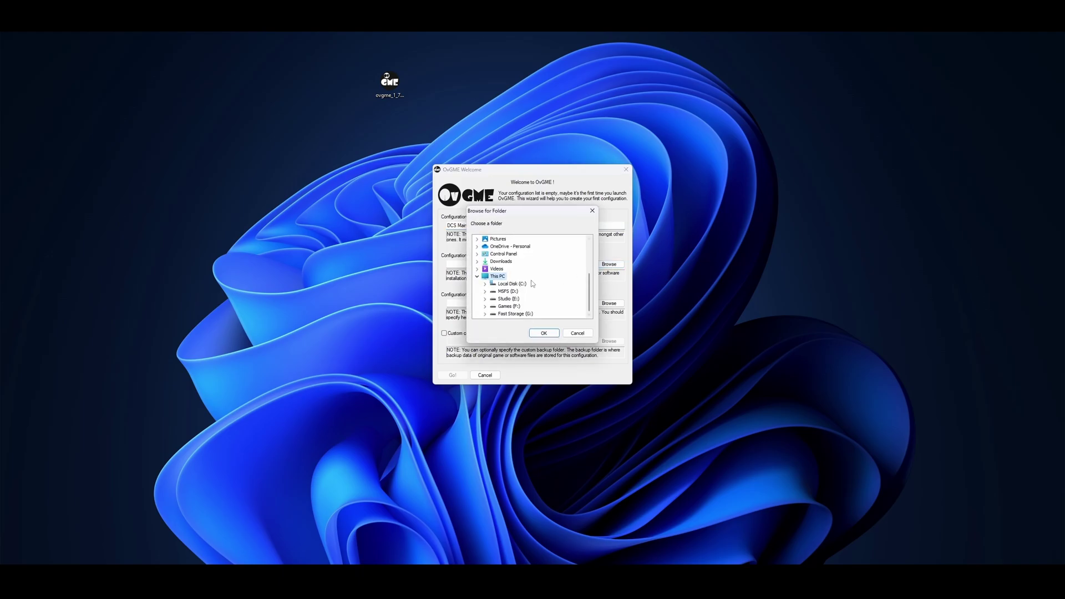
pyautogui.click(505, 285)
pyautogui.doubleClick(505, 285)
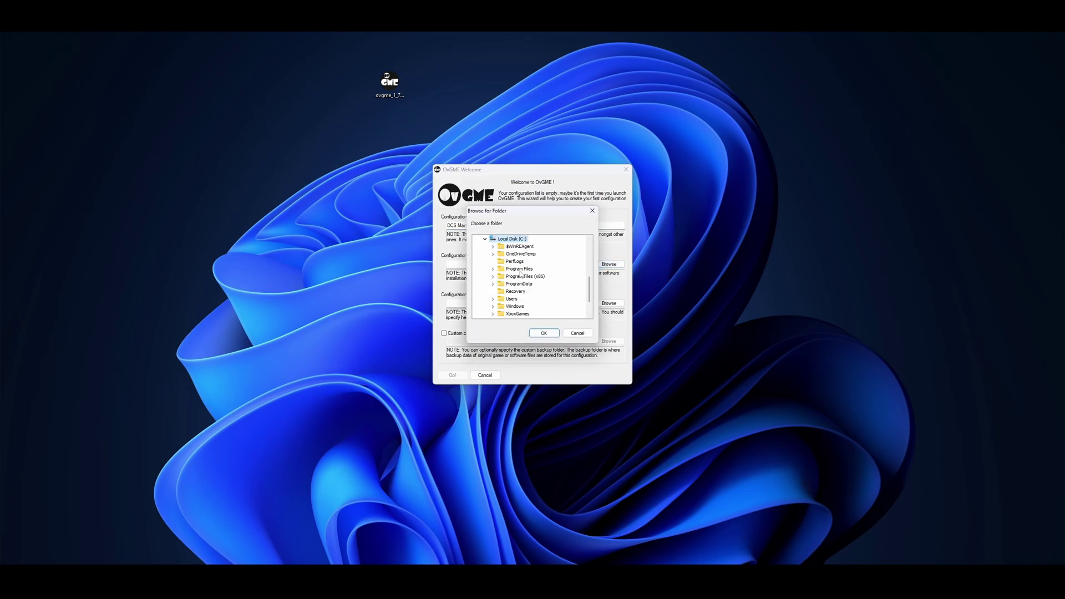
pyautogui.doubleClick(520, 275)
pyautogui.doubleClick(521, 277)
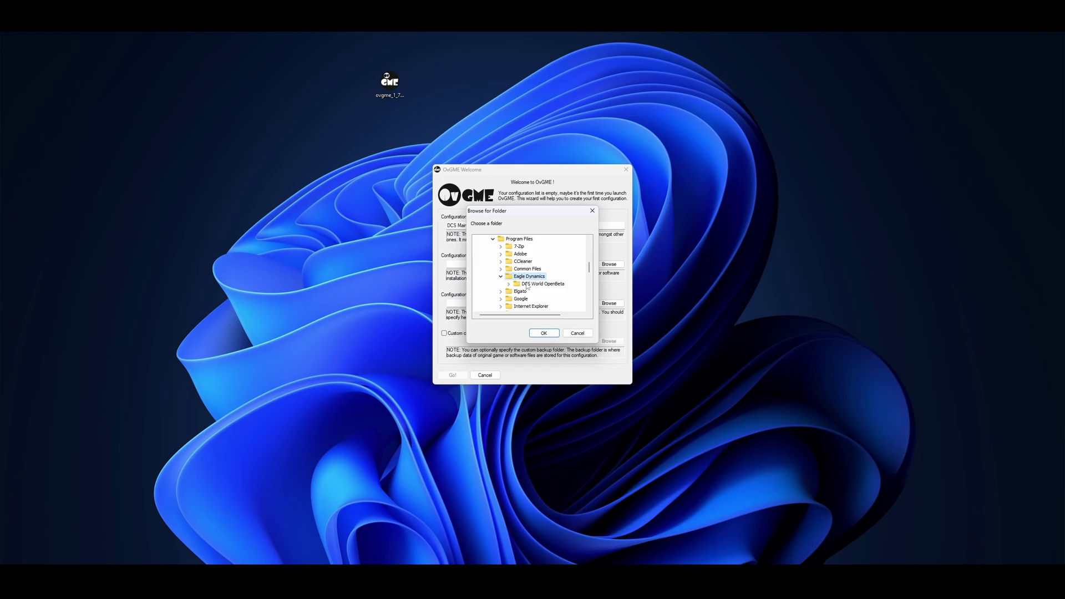
pyautogui.click(522, 284)
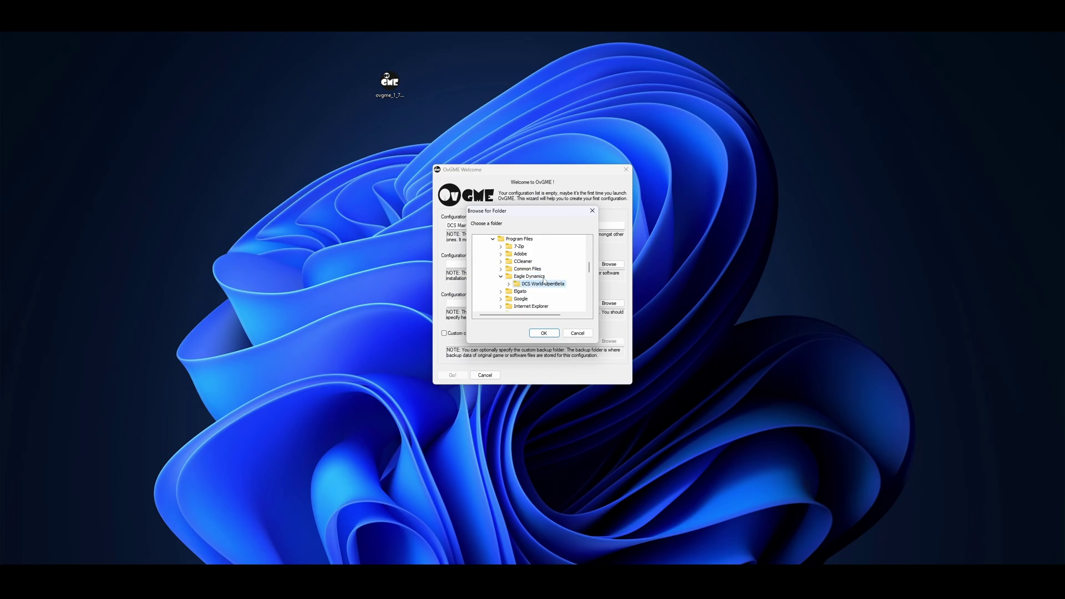
pyautogui.click(544, 333)
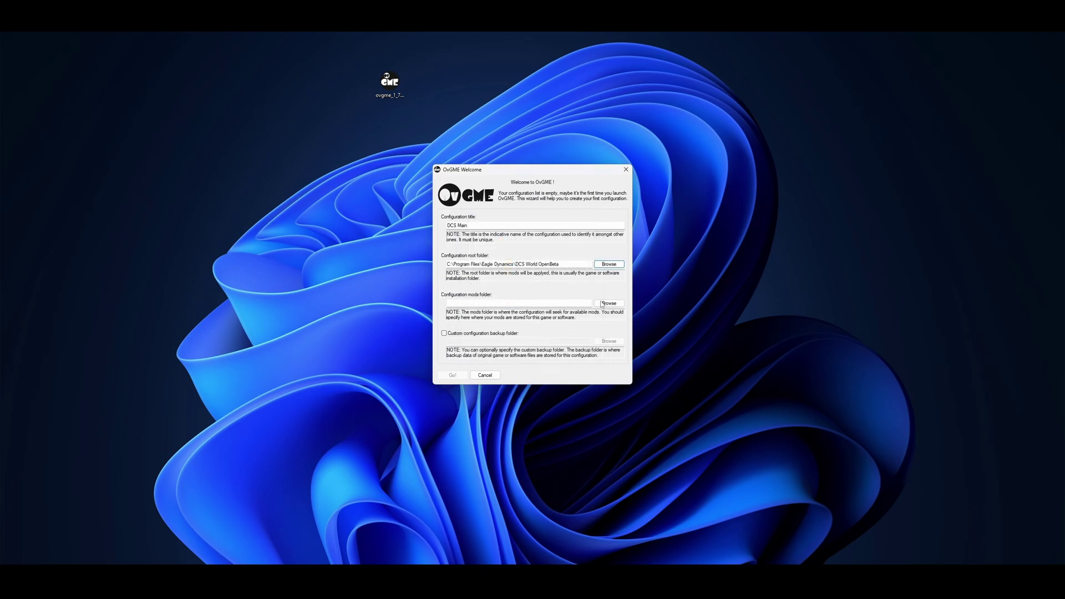
# Bring up the DCS MODS folder in File Explorer and create a new folder on the desktop
pyautogui.click(203, 577)
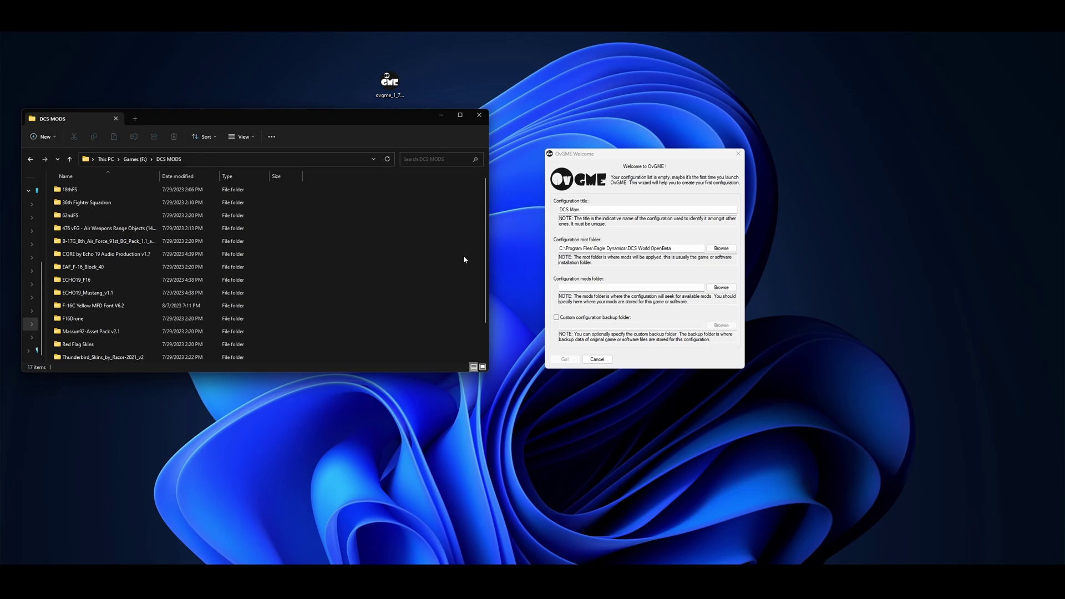
pyautogui.rightClick(537, 63)
pyautogui.moveTo(574, 116)
pyautogui.click(647, 113)
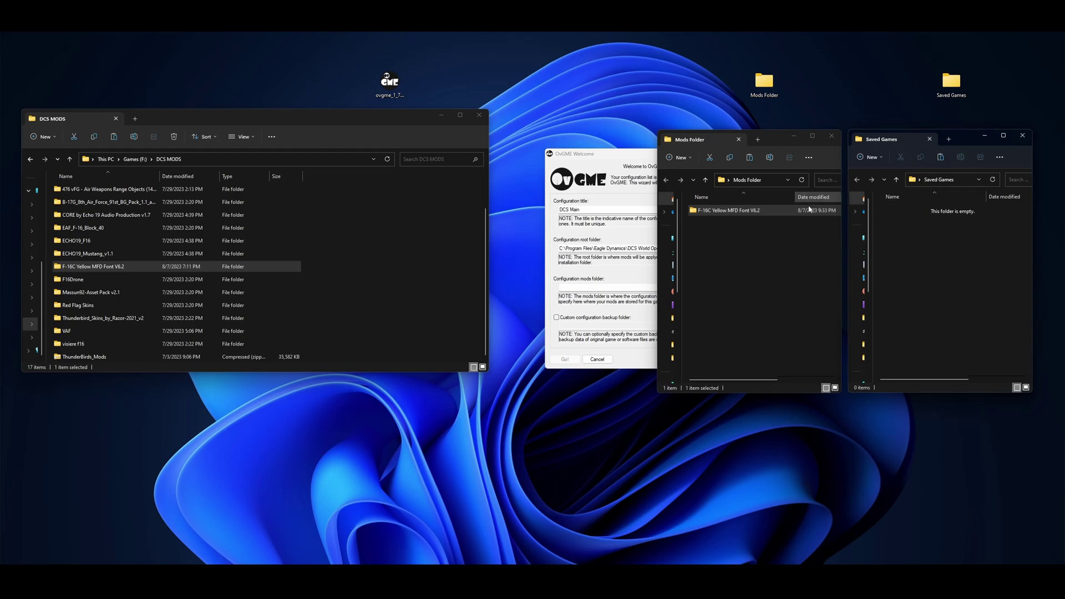
# Copy the F-16C Yellow MFD Font V6.2 folder from Mods Folder into the Saved Games folder
pyautogui.click(768, 258)
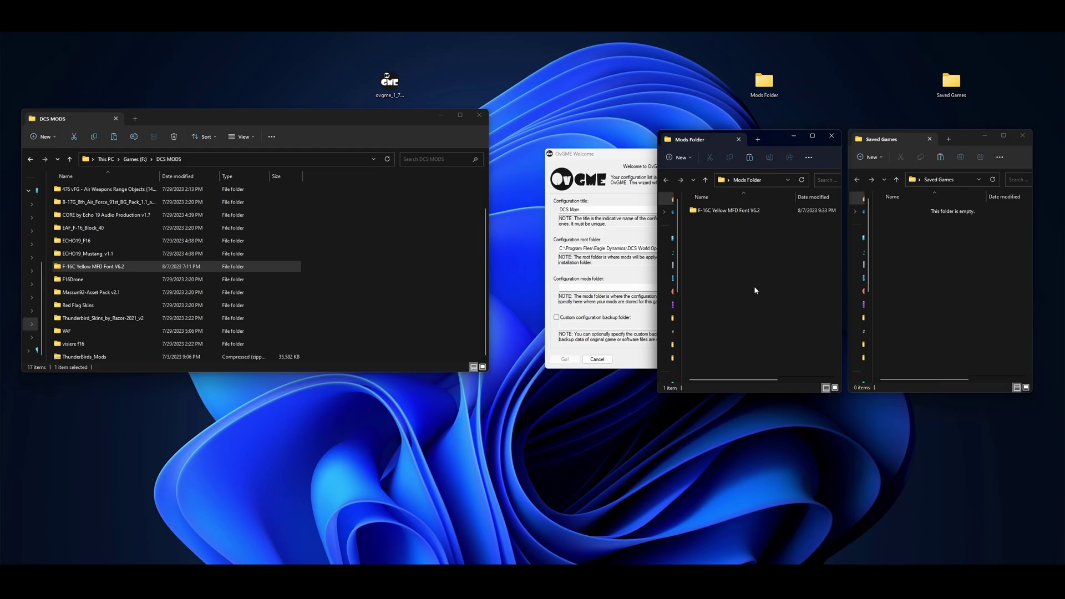
pyautogui.click(727, 214)
pyautogui.rightClick(726, 214)
pyautogui.click(749, 221)
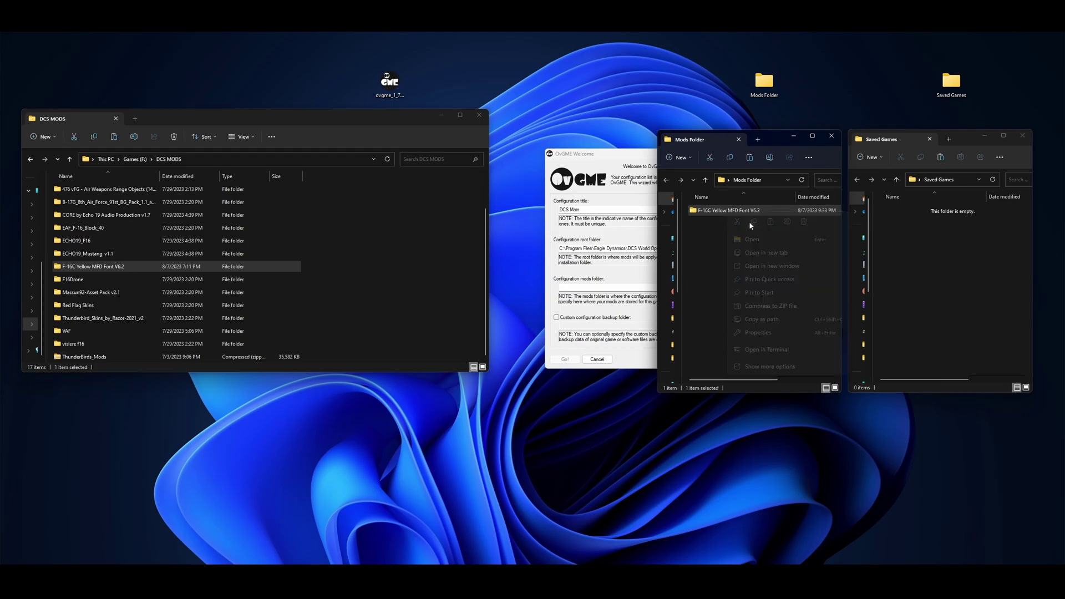
pyautogui.rightClick(927, 239)
pyautogui.click(939, 250)
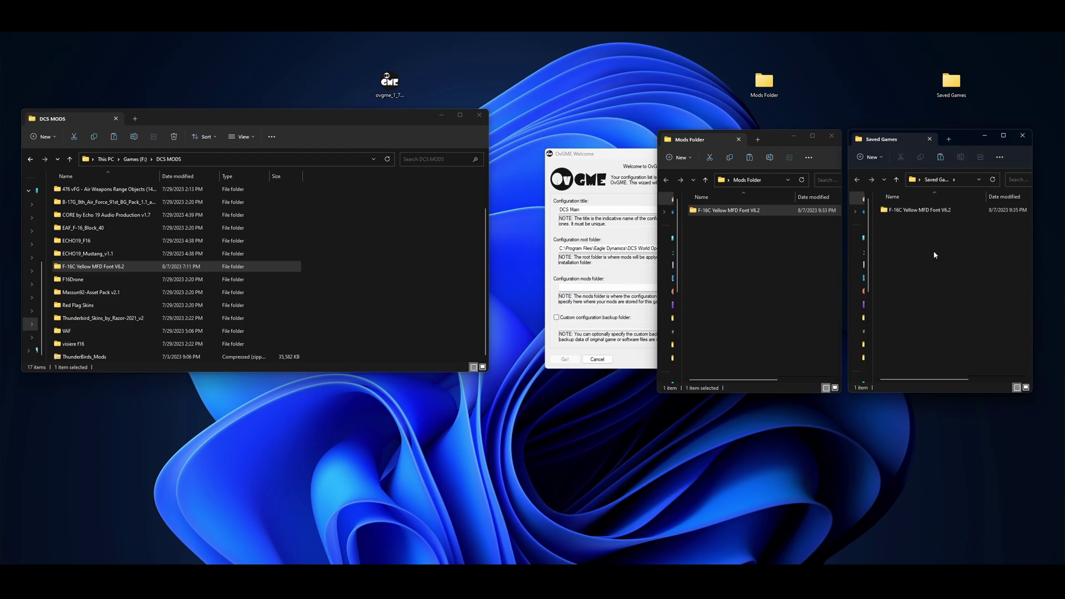
# Delete the F-16C Yellow MFD Font V6.2 copy from the Saved Games folder
pyautogui.click(933, 217)
pyautogui.press('Delete')
pyautogui.click(721, 242)
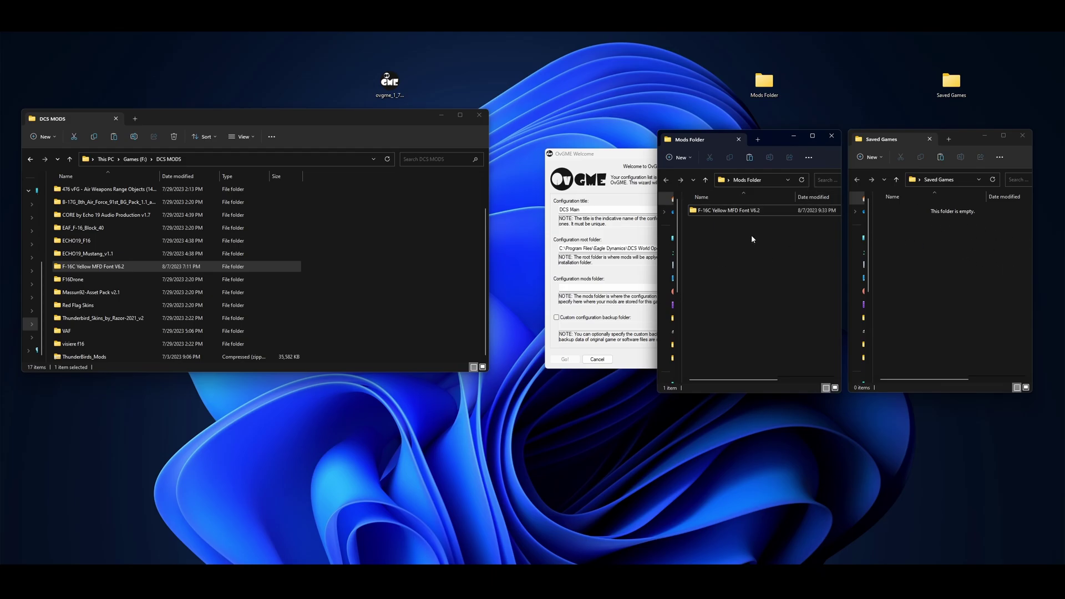
# Close the Mods Folder and Saved Games windows
pyautogui.click(765, 83)
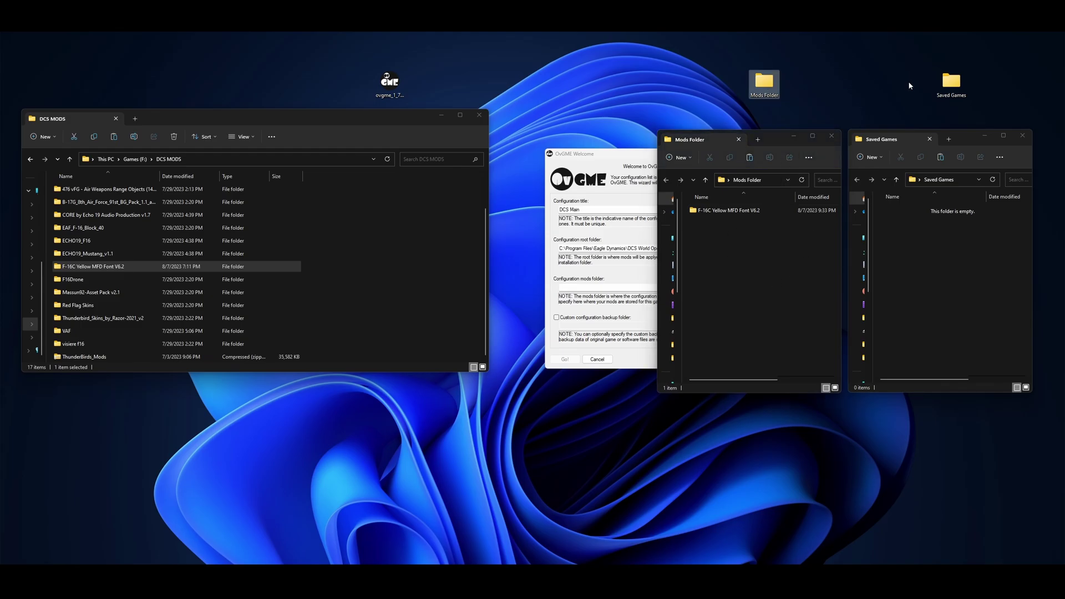
pyautogui.click(832, 136)
pyautogui.click(1023, 135)
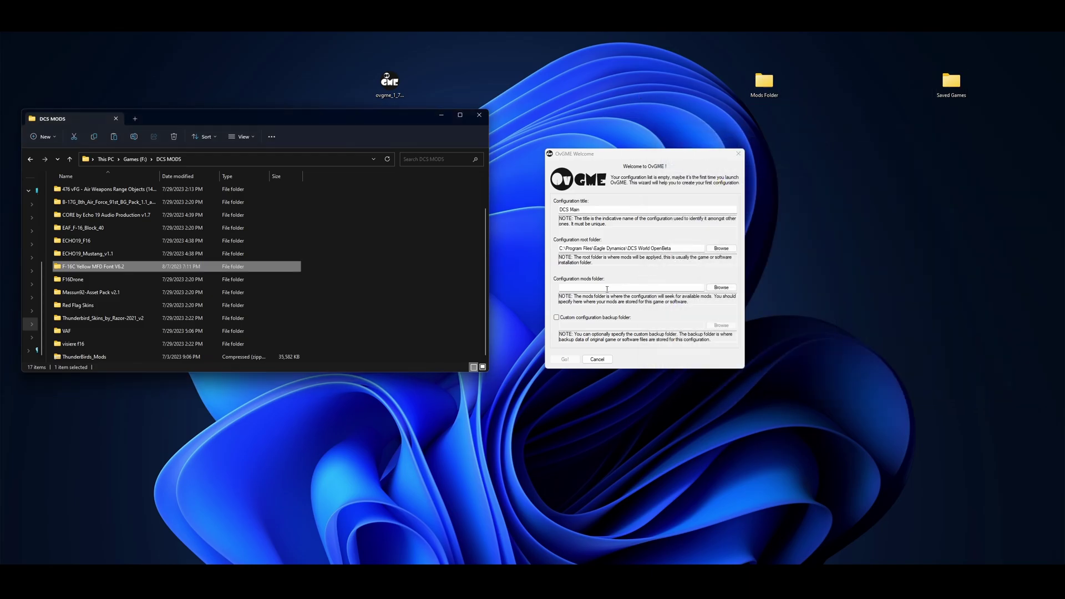
# Set the configuration mods folder to F:\DCS MODS and create the DCS Main configuration
pyautogui.click(721, 287)
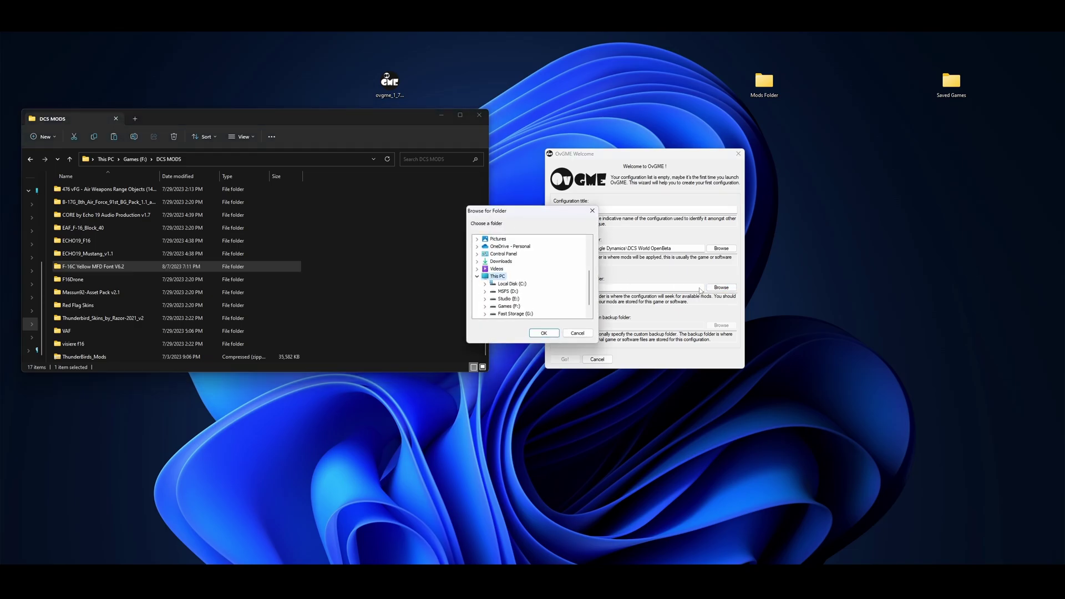
pyautogui.doubleClick(507, 308)
pyautogui.click(511, 254)
pyautogui.click(544, 333)
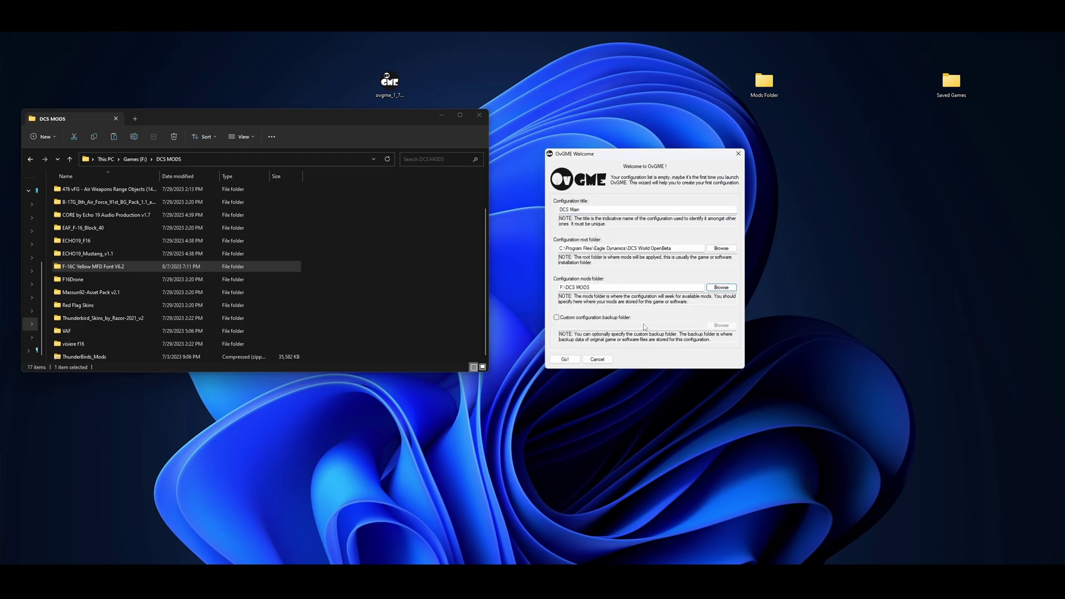
pyautogui.click(564, 359)
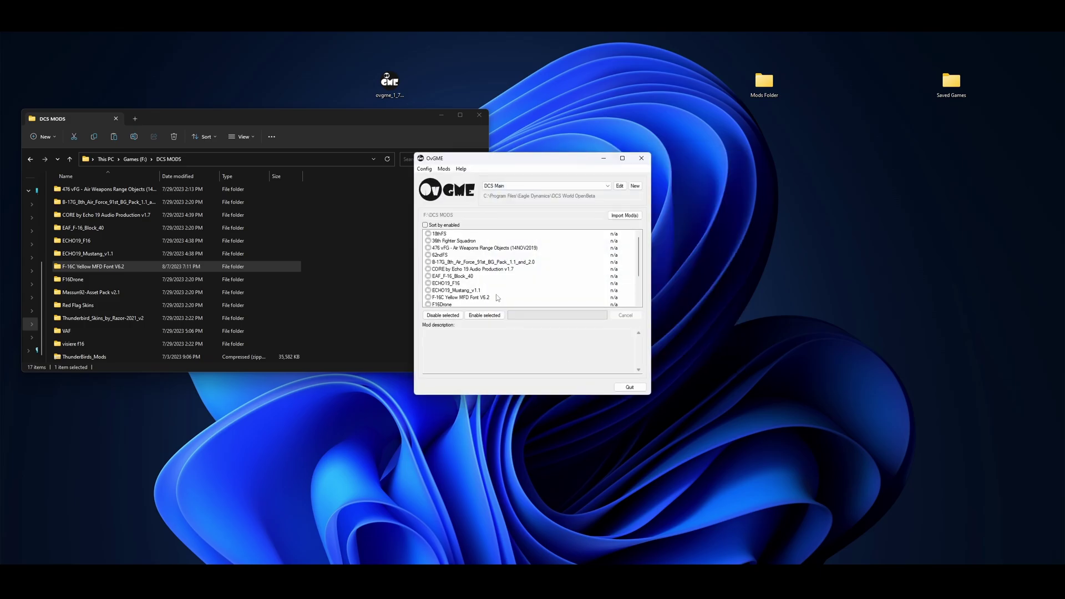
# Look through the mods listed for the DCS Main configuration, including the ECHO19 entries
pyautogui.scroll(-2, 461, 277)
pyautogui.scroll(2, 452, 285)
pyautogui.scroll(-2, 448, 287)
pyautogui.scroll(2, 448, 287)
pyautogui.click(452, 284)
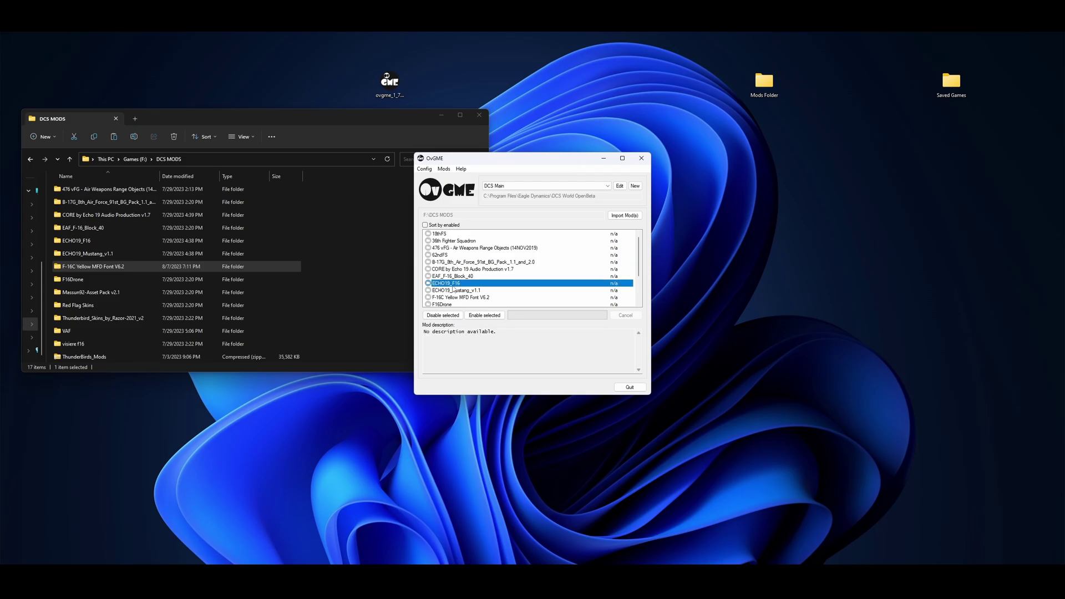
pyautogui.scroll(-2, 453, 288)
pyautogui.click(467, 249)
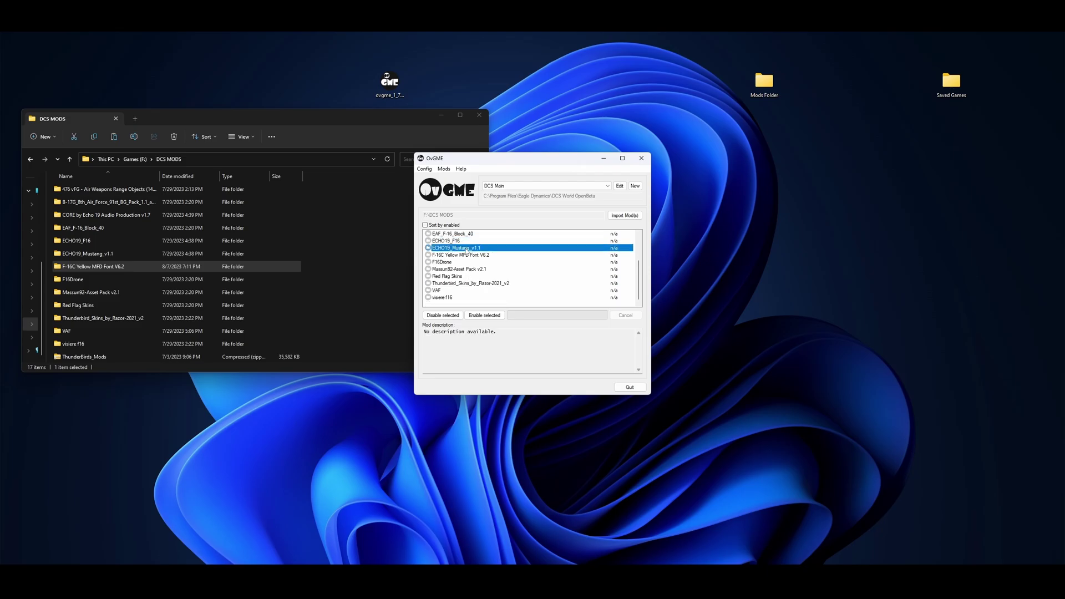
# Enable the F-16C Yellow MFD Font V6.2 mod in the DCS Main configuration
pyautogui.click(466, 256)
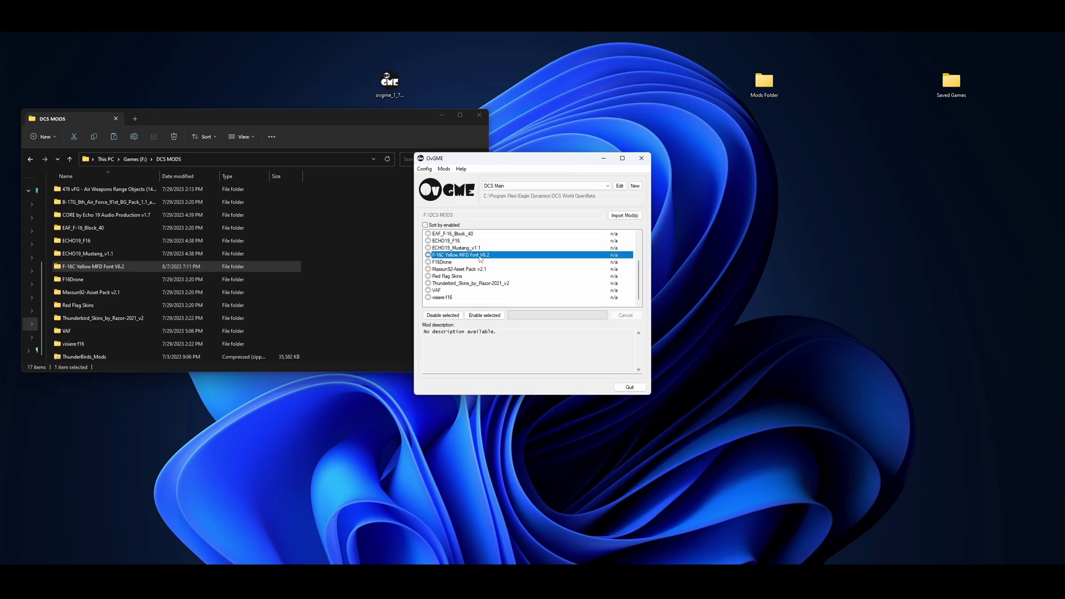
pyautogui.scroll(2, 500, 276)
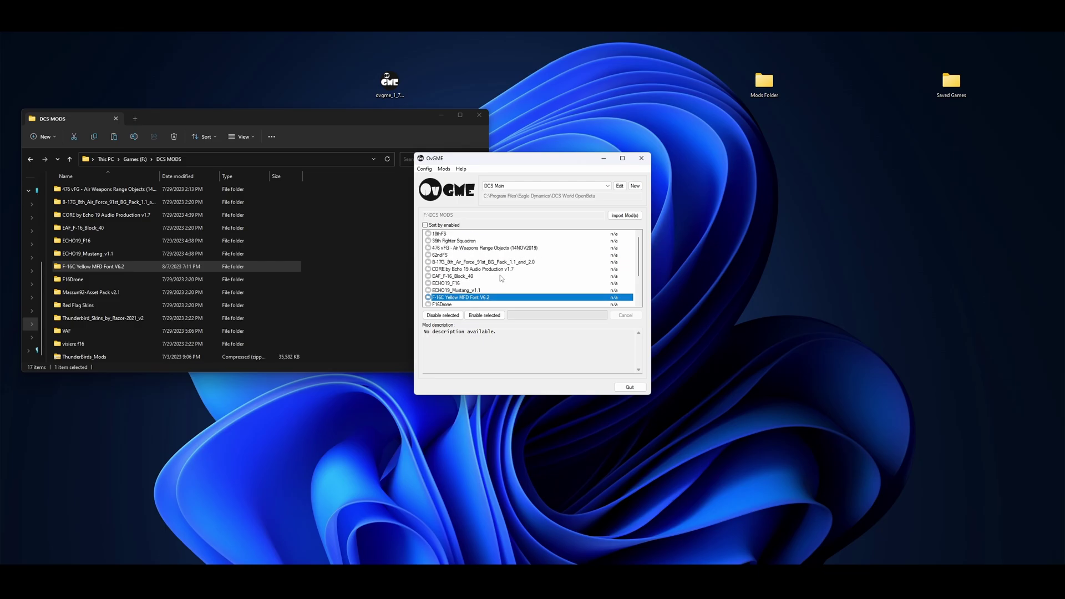
pyautogui.scroll(-2, 501, 275)
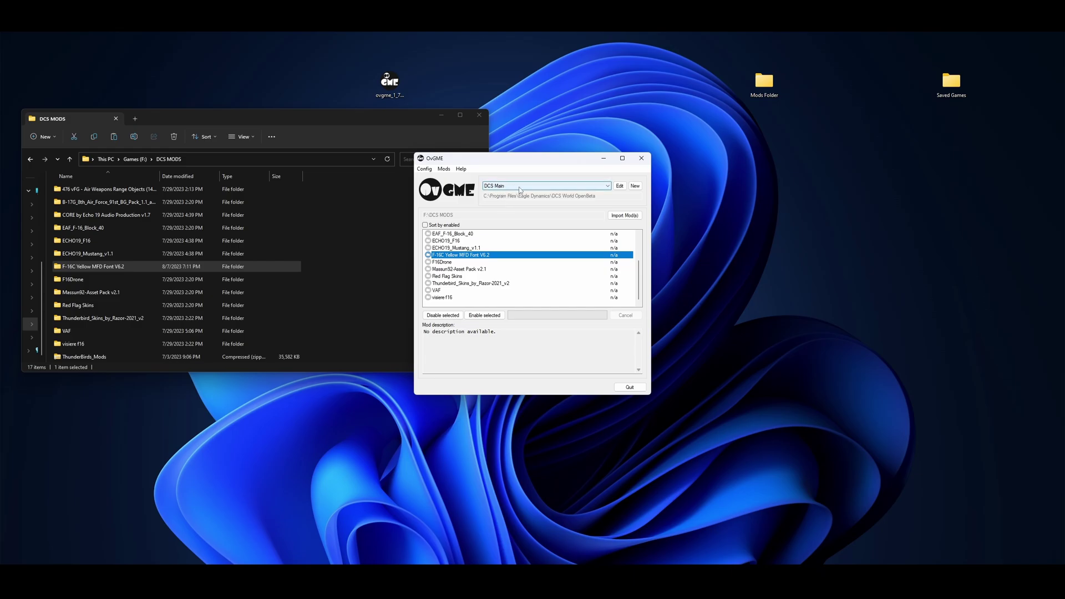
pyautogui.click(483, 315)
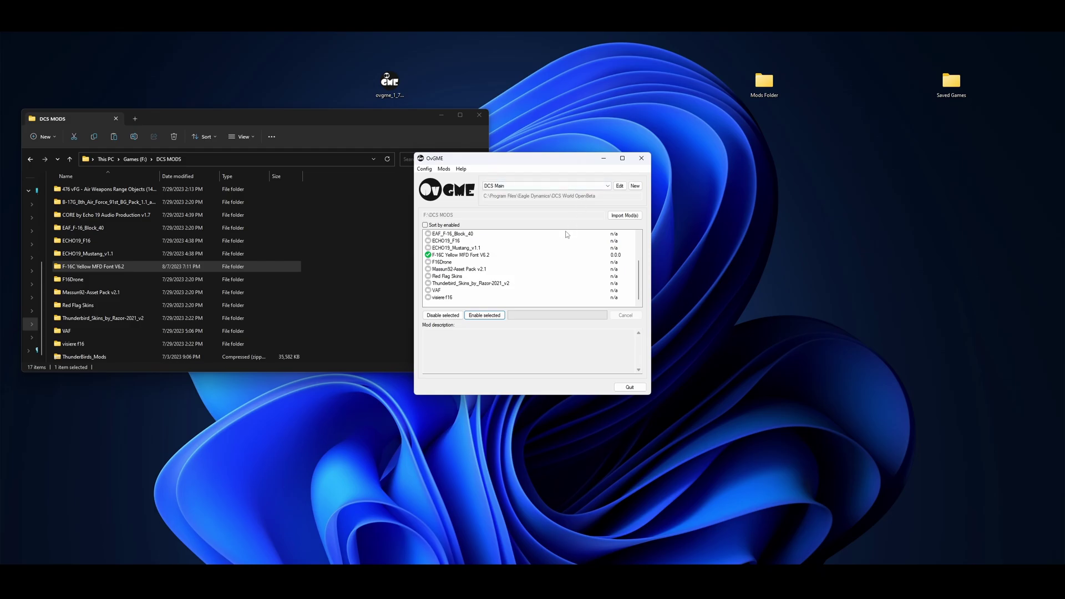
# Disable the F-16C Yellow MFD Font V6.2 mod in the DCS Main configuration
pyautogui.click(443, 315)
pyautogui.click(464, 256)
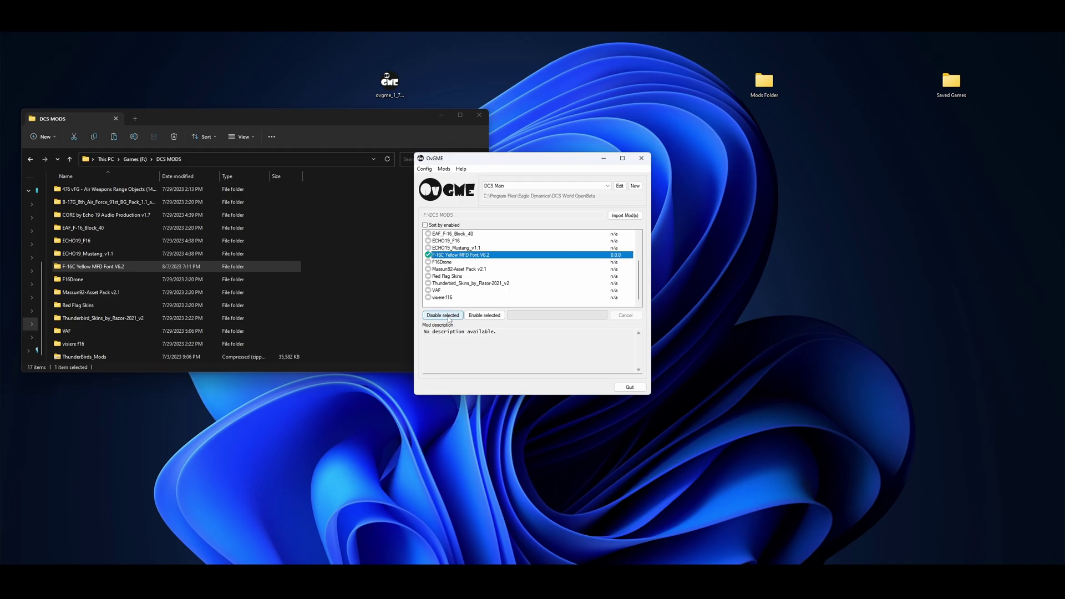
pyautogui.click(449, 317)
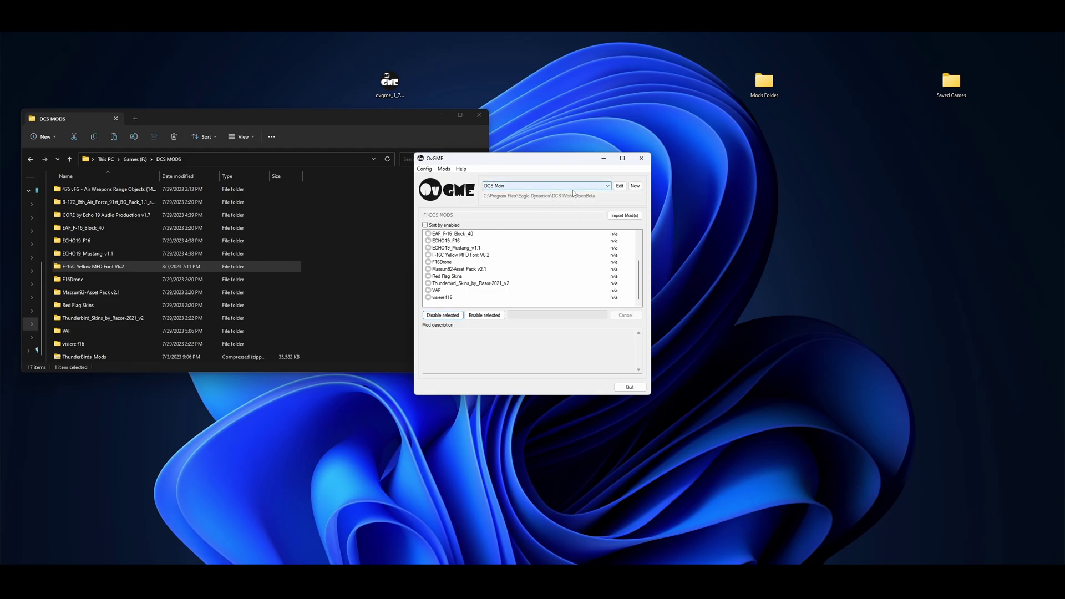
# Start a new configuration titled DCS Saved Games with the user's Saved Games\DCS.openbeta folder on drive C as its root folder
pyautogui.click(635, 186)
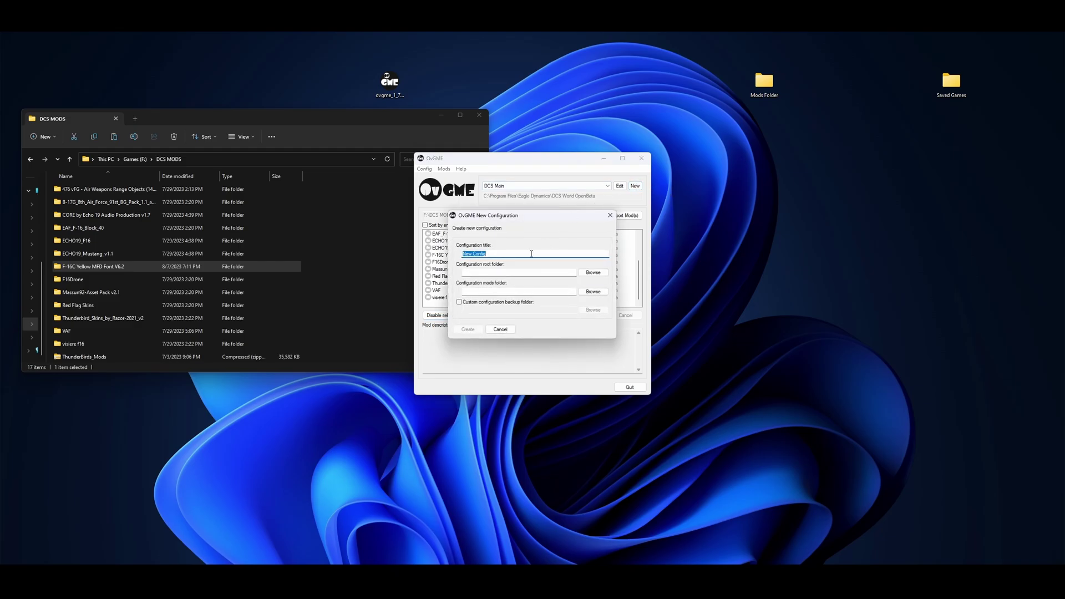
pyautogui.write('DCS Saved Games')
pyautogui.click(593, 273)
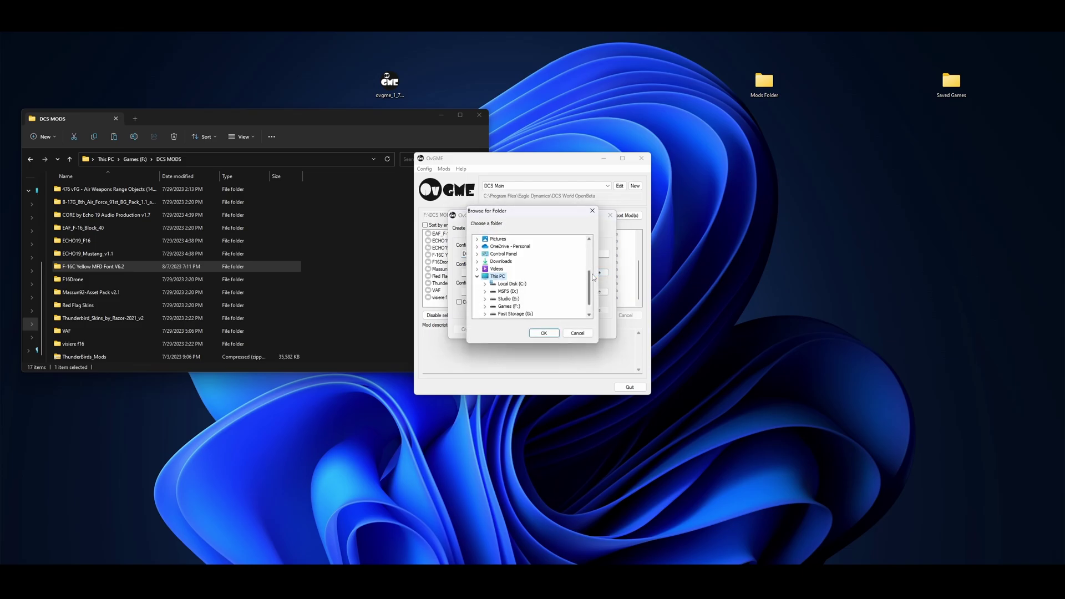
pyautogui.doubleClick(508, 285)
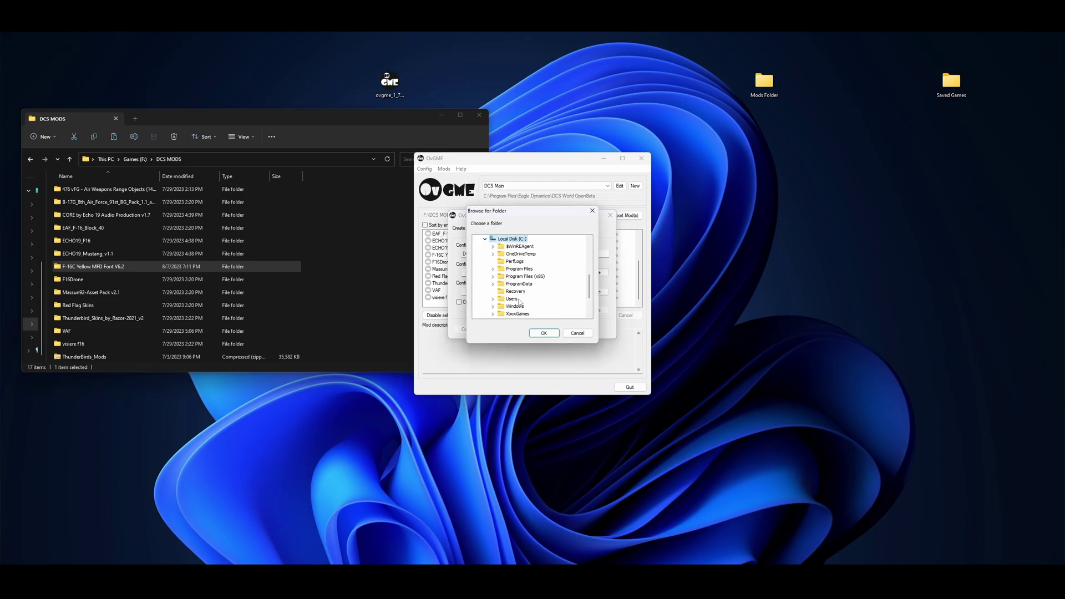
pyautogui.doubleClick(514, 299)
pyautogui.doubleClick(519, 293)
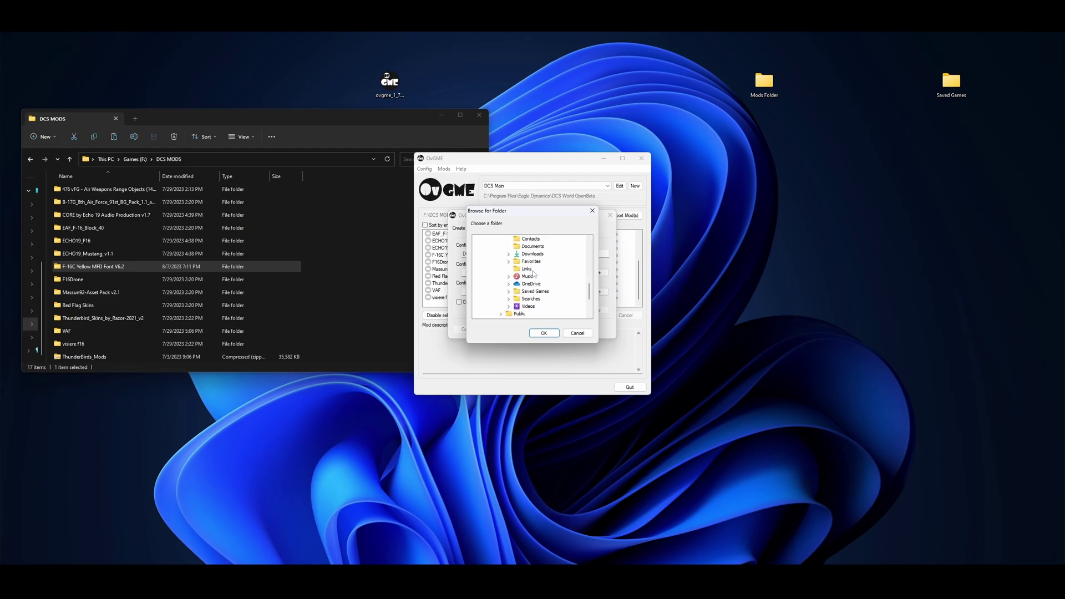
pyautogui.doubleClick(533, 291)
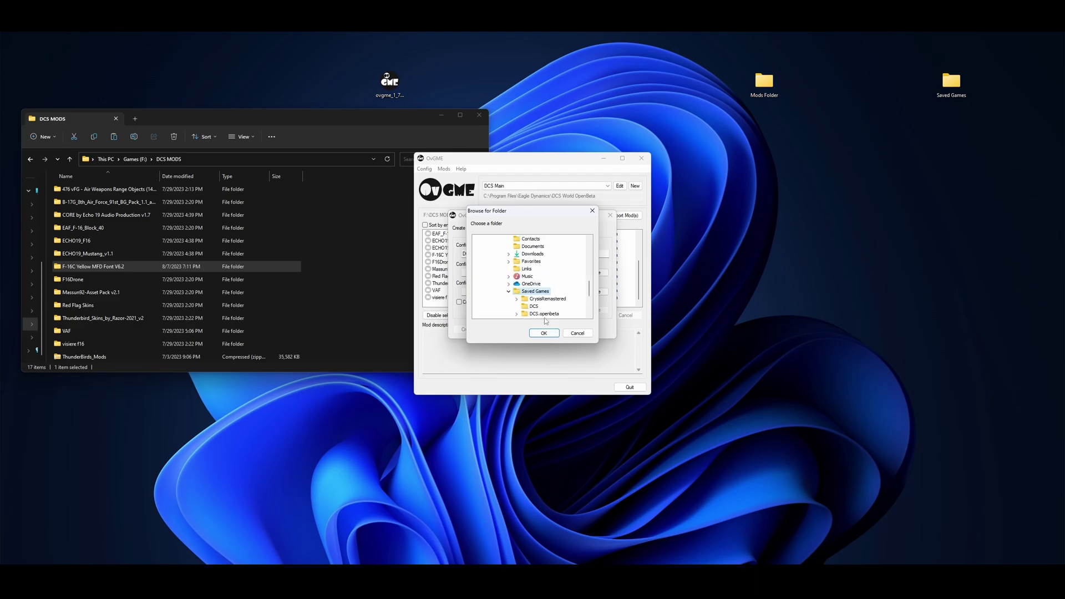
pyautogui.doubleClick(542, 314)
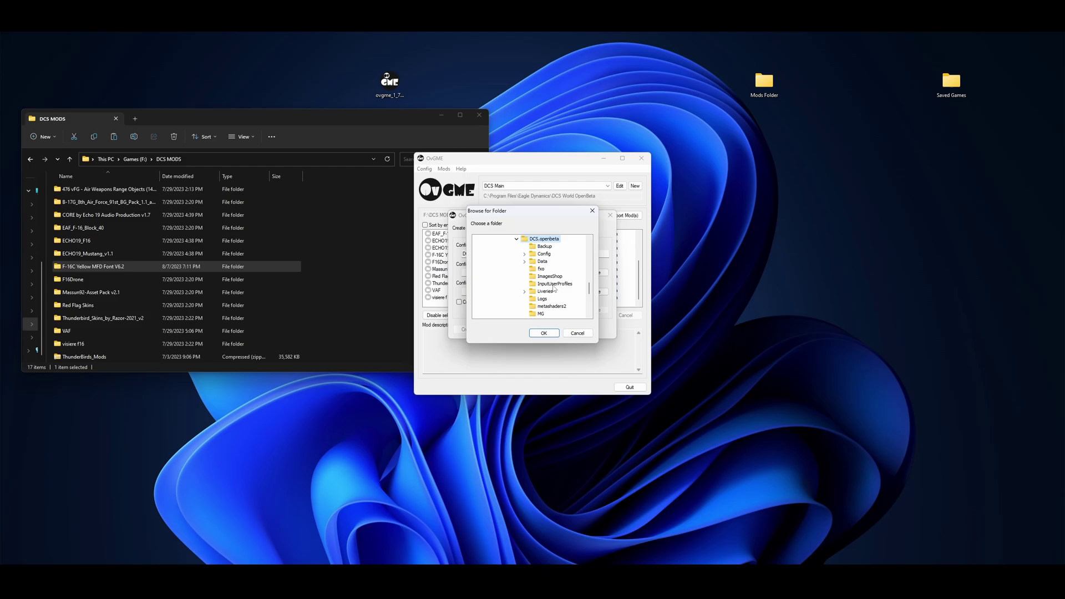
pyautogui.click(543, 332)
# Set the mods folder to F:\DCS MODS and create the DCS Saved Games configuration
pyautogui.click(592, 292)
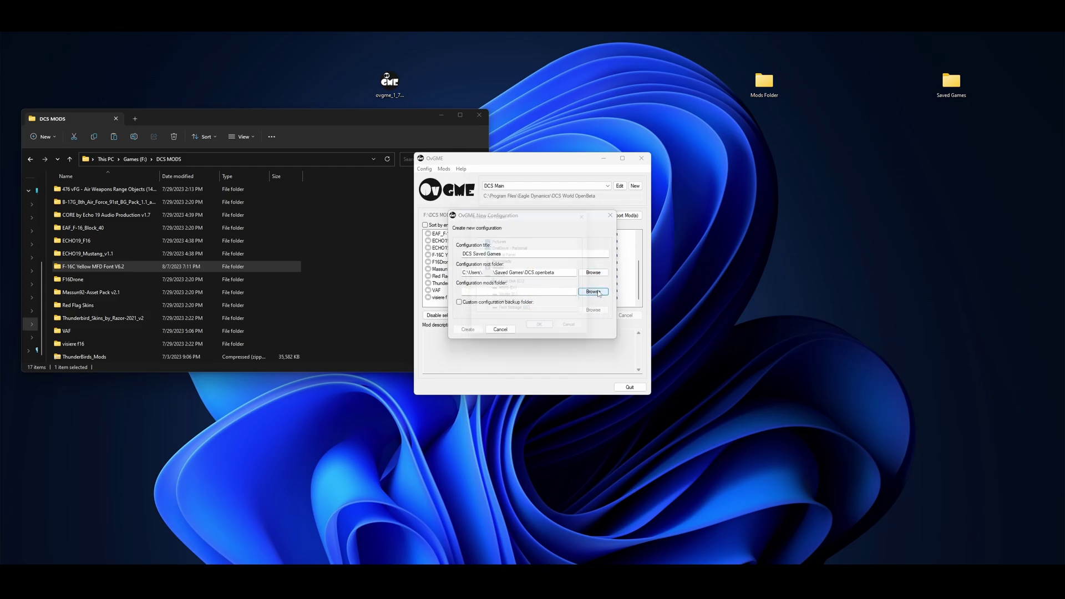
pyautogui.click(508, 306)
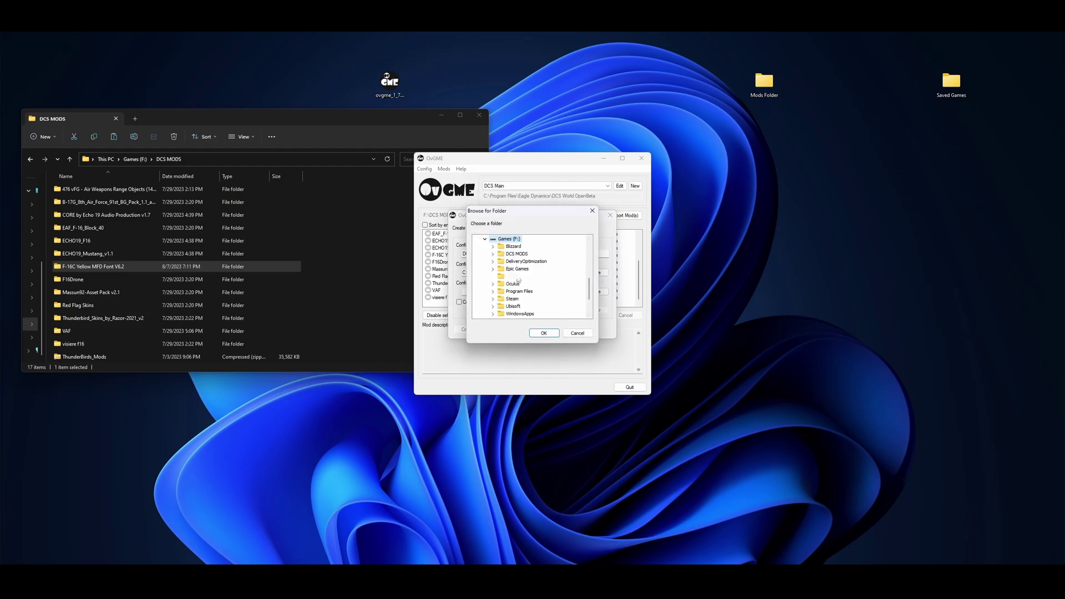
pyautogui.click(514, 254)
pyautogui.click(546, 335)
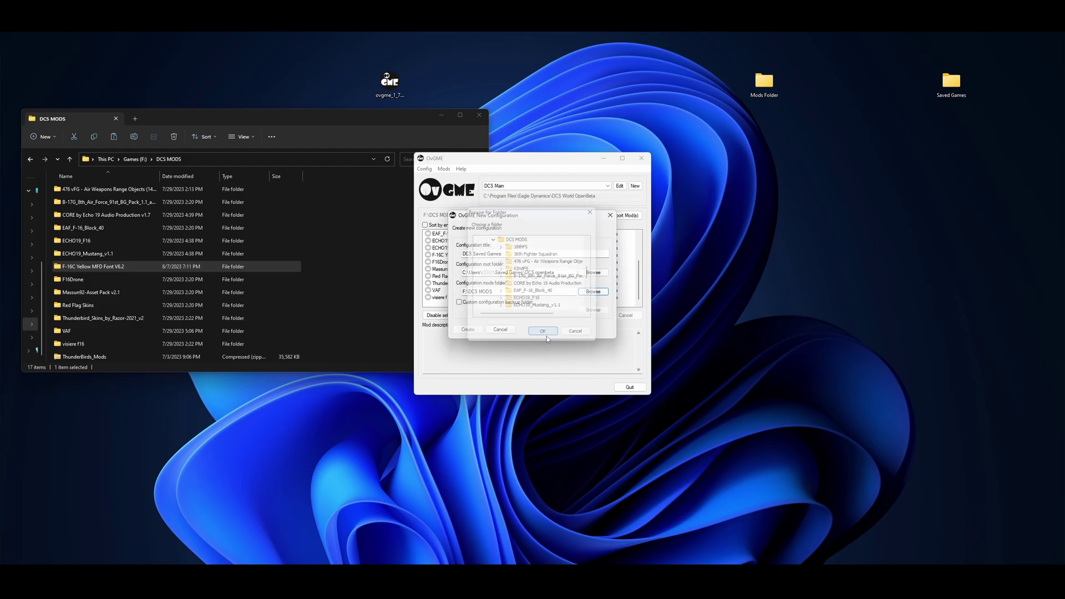
pyautogui.click(470, 329)
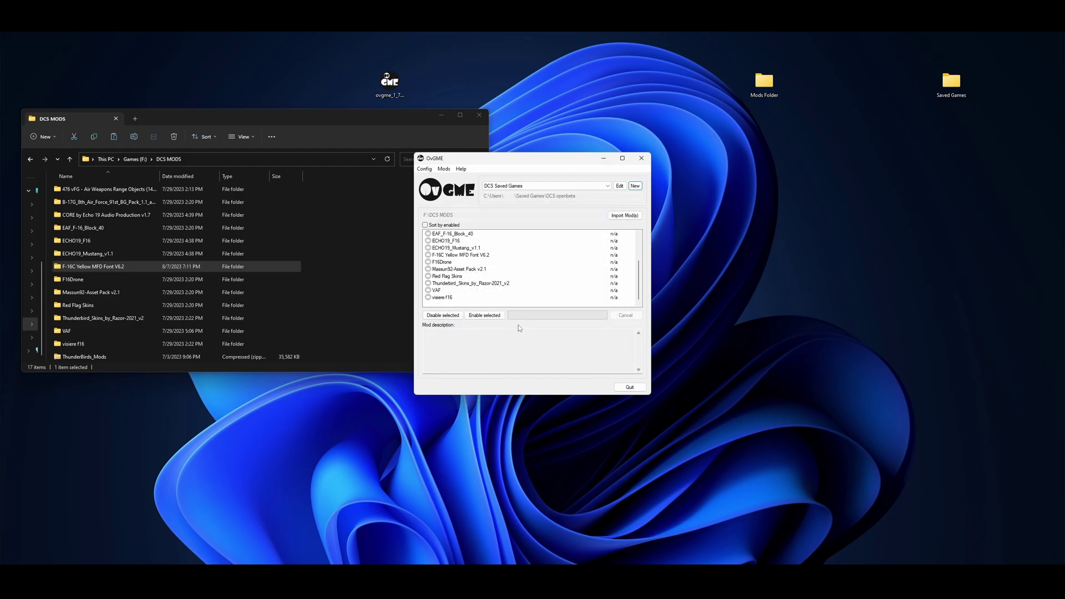
# Switch back and forth between the DCS Main and DCS Saved Games configurations, ending on DCS Saved Games
pyautogui.click(560, 188)
pyautogui.click(516, 193)
pyautogui.click(537, 185)
pyautogui.click(532, 200)
pyautogui.click(561, 186)
pyautogui.click(516, 193)
pyautogui.click(527, 187)
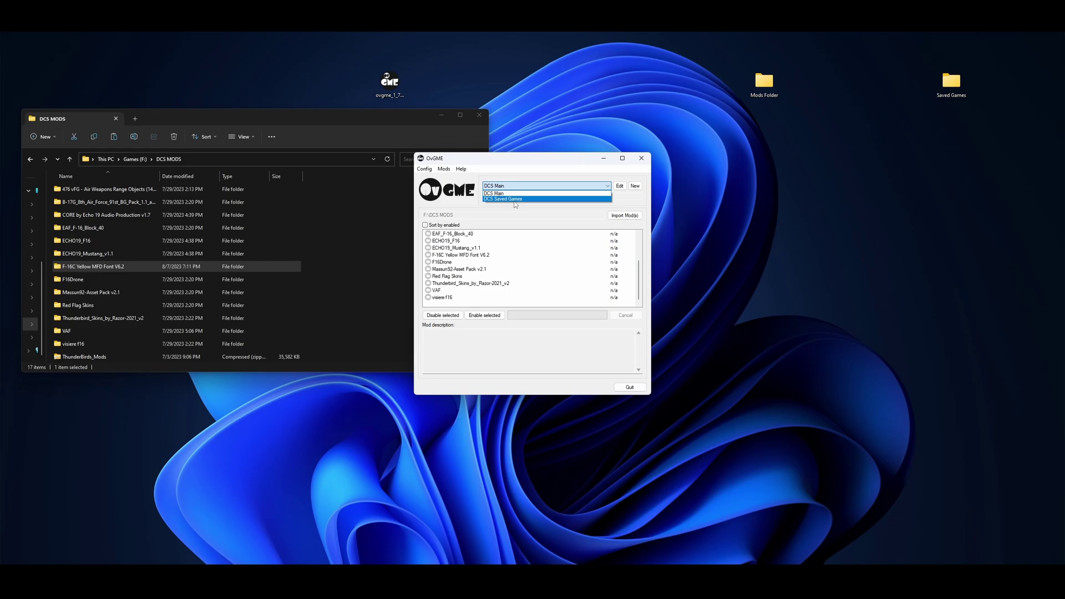
pyautogui.click(516, 199)
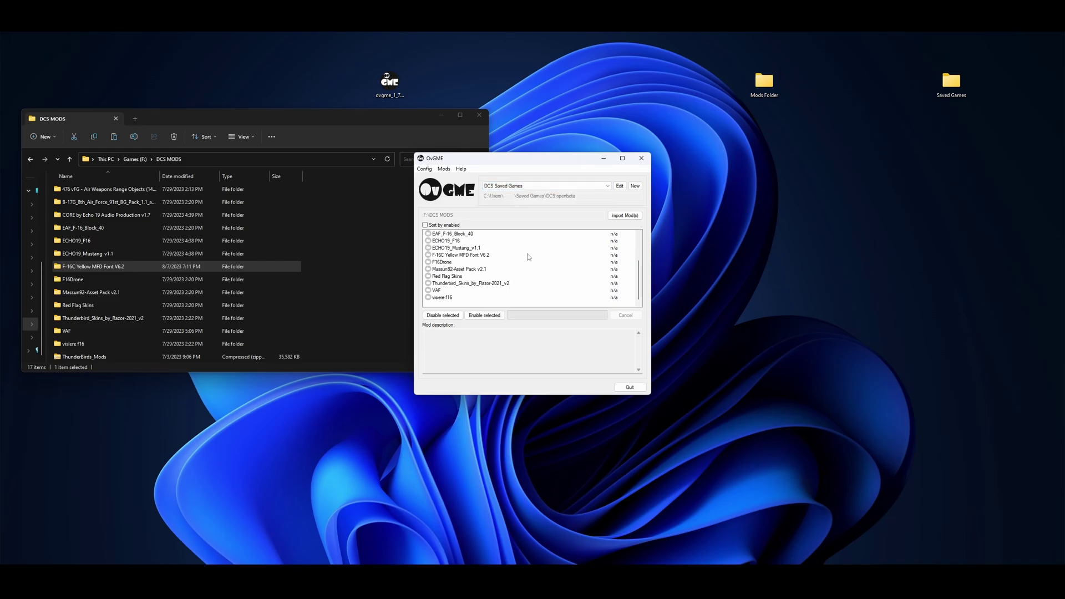
# Look through the mods listed for the DCS Saved Games configuration, from F-16C Yellow MFD Font V6.2 up to 18thFS
pyautogui.click(450, 256)
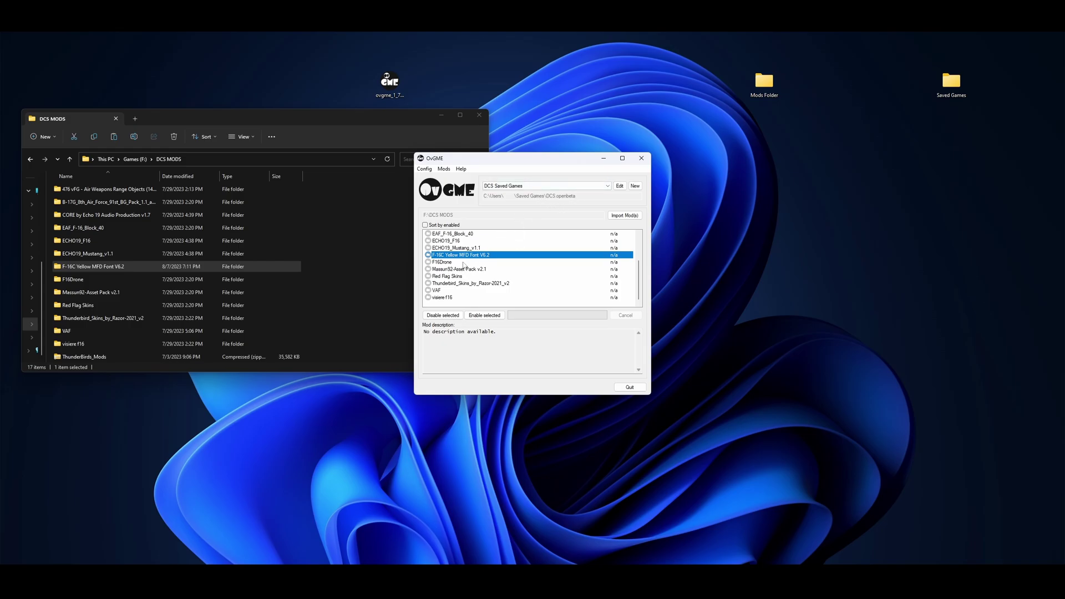
pyautogui.scroll(2, 456, 255)
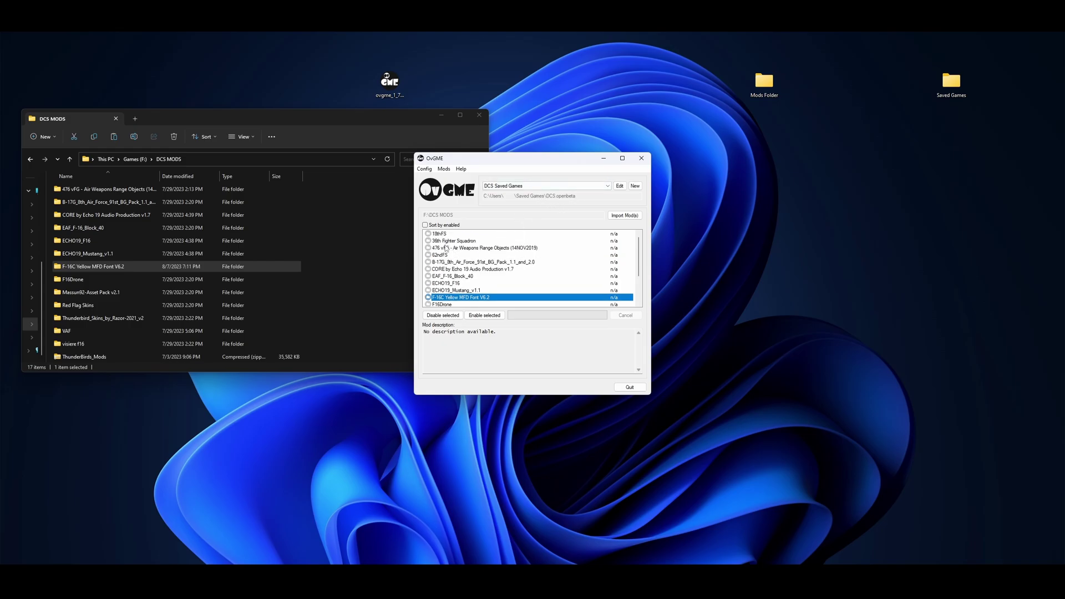
pyautogui.click(443, 235)
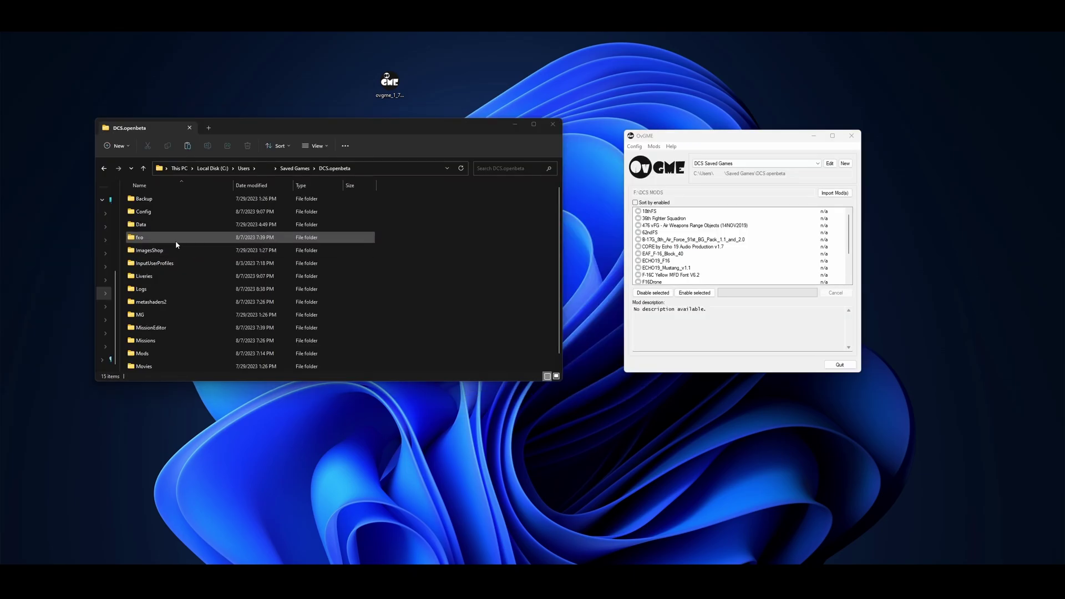
# In File Explorer, open the Liveries\F-16C_50 folder inside Saved Games\DCS.openbeta
pyautogui.doubleClick(144, 276)
pyautogui.click(146, 212)
pyautogui.doubleClick(143, 213)
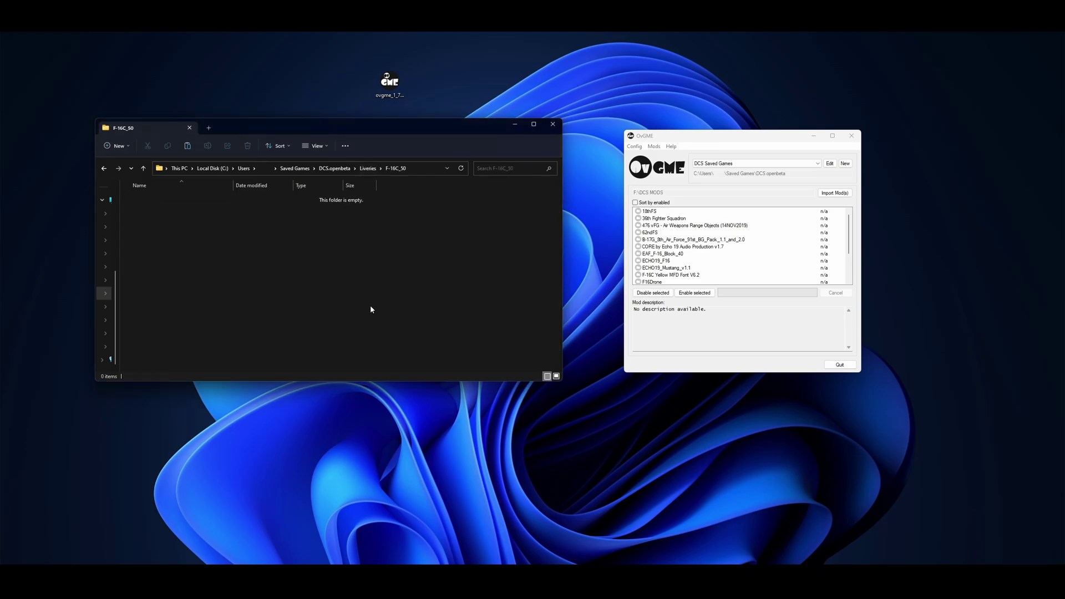
# In OvGME, enable the 18thFS mod in the DCS Saved Games configuration and disable it again
pyautogui.click(647, 213)
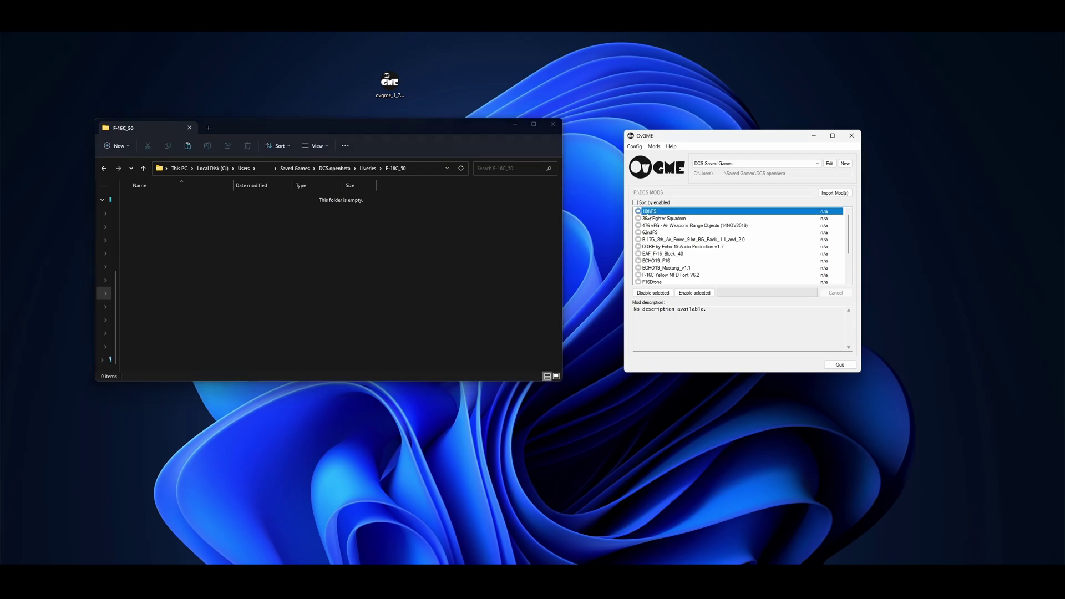
pyautogui.click(689, 293)
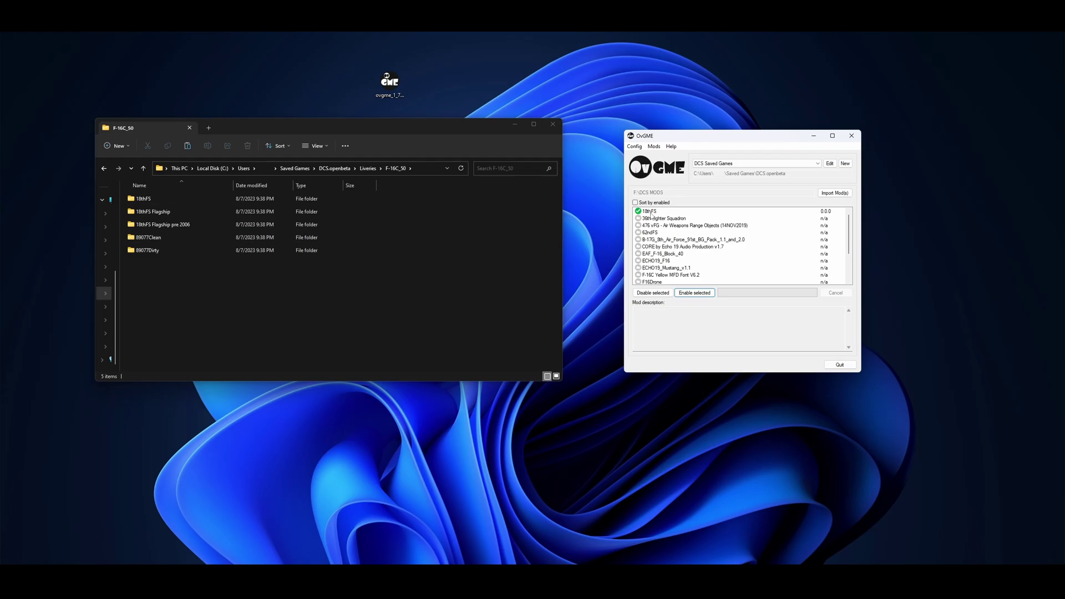
pyautogui.click(652, 212)
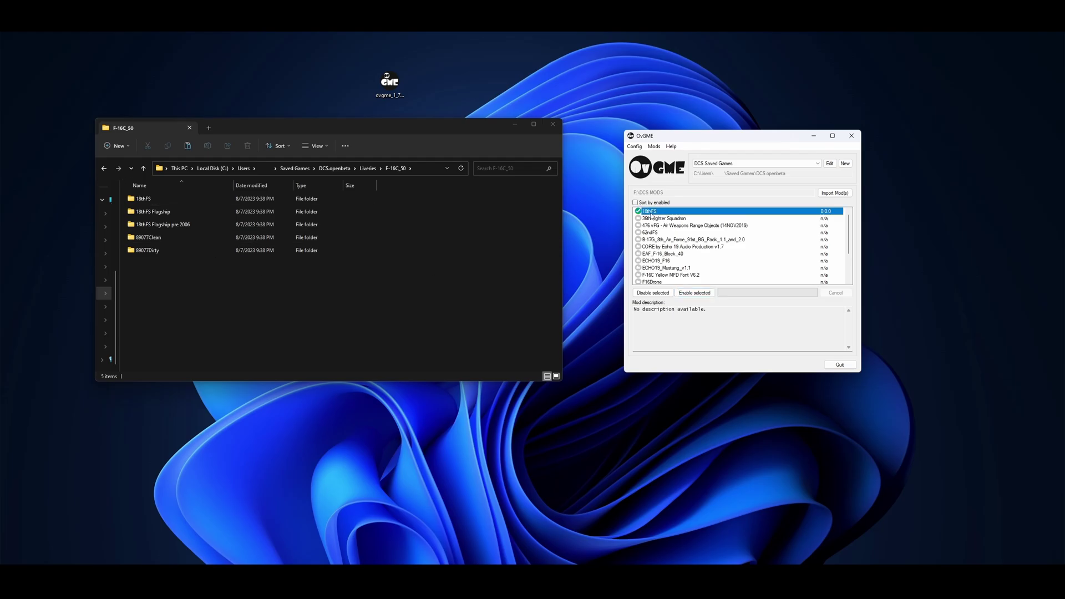
pyautogui.click(654, 294)
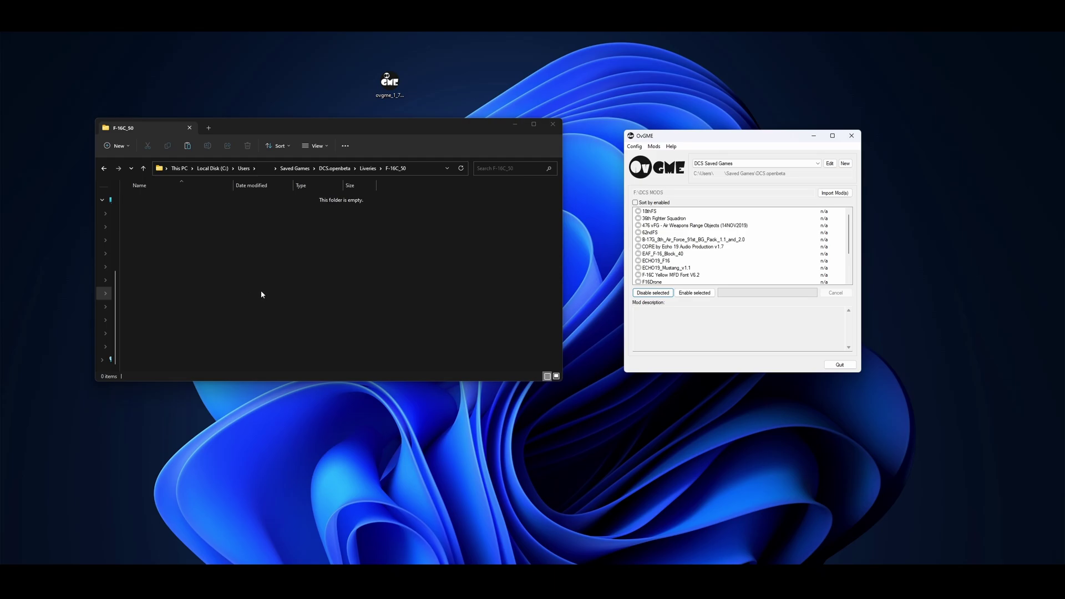
# In File Explorer, open the 18thFS mod folder inside F:\DCS MODS to examine its folder structure
pyautogui.click(179, 168)
pyautogui.click(466, 204)
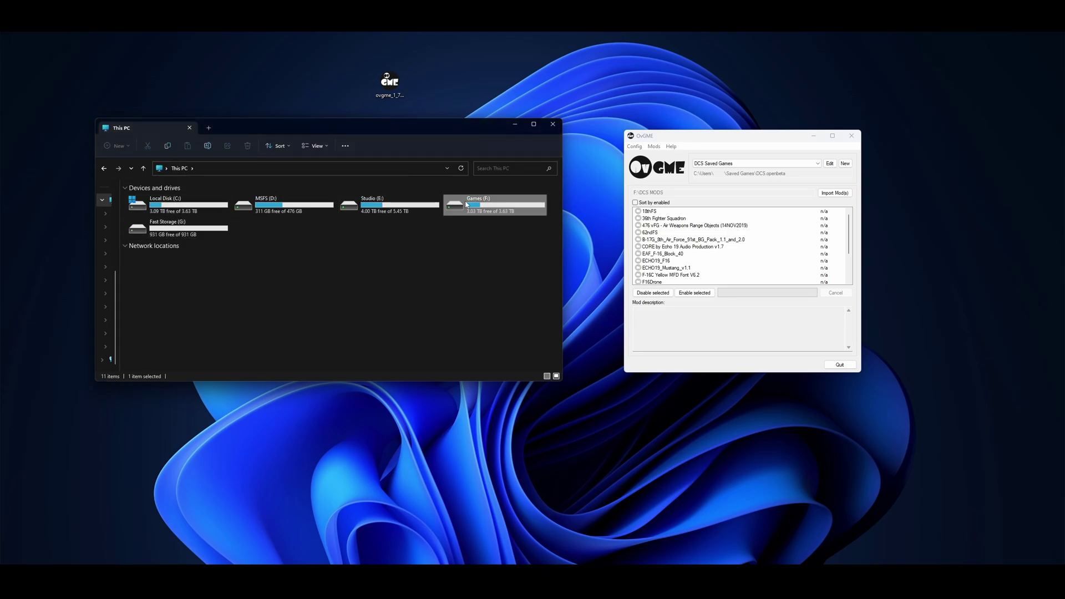
pyautogui.doubleClick(466, 204)
pyautogui.doubleClick(137, 212)
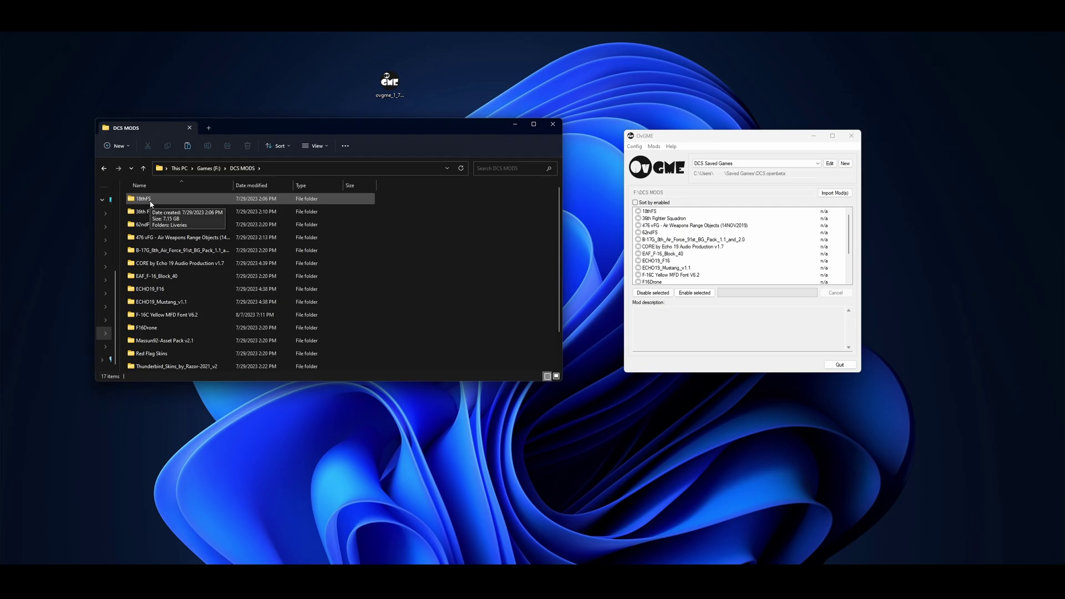
pyautogui.doubleClick(149, 202)
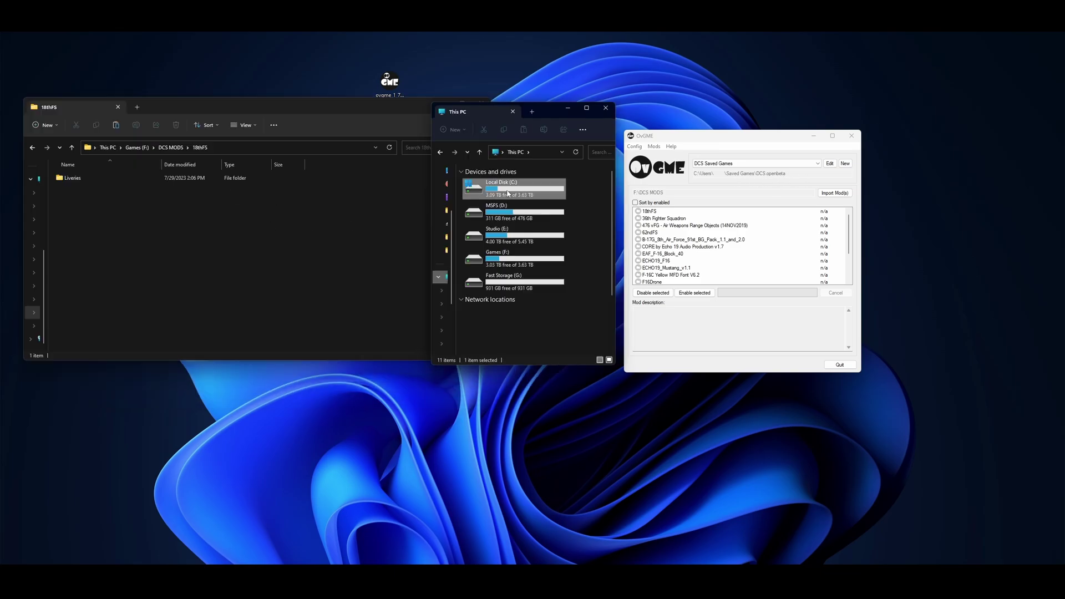
# In the second File Explorer window, open the Liveries folder in the user's Saved Games\DCS.openbeta folder on drive C
pyautogui.doubleClick(507, 189)
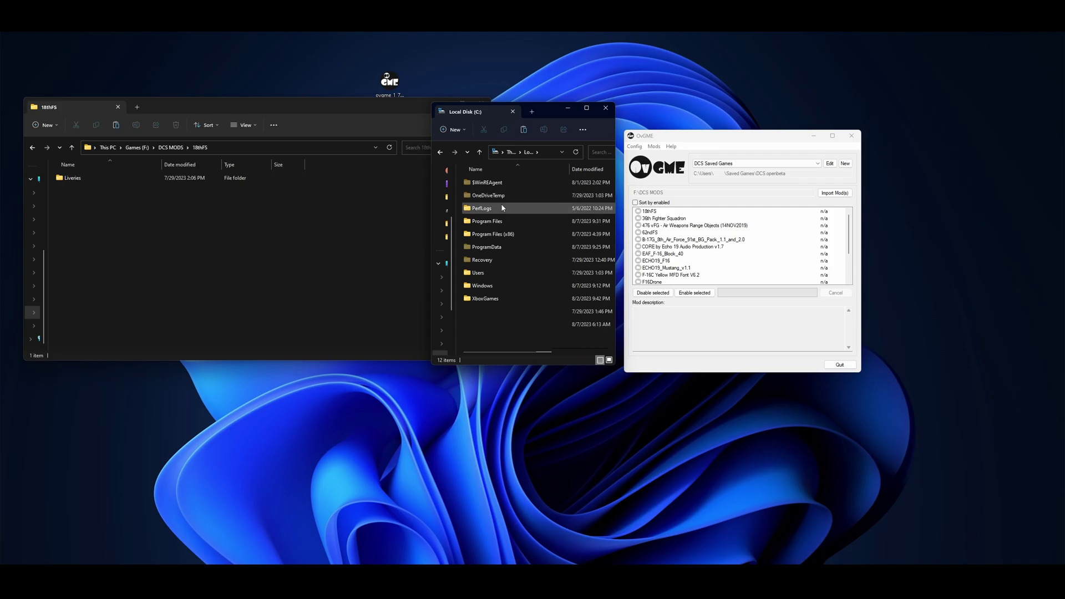
pyautogui.doubleClick(478, 272)
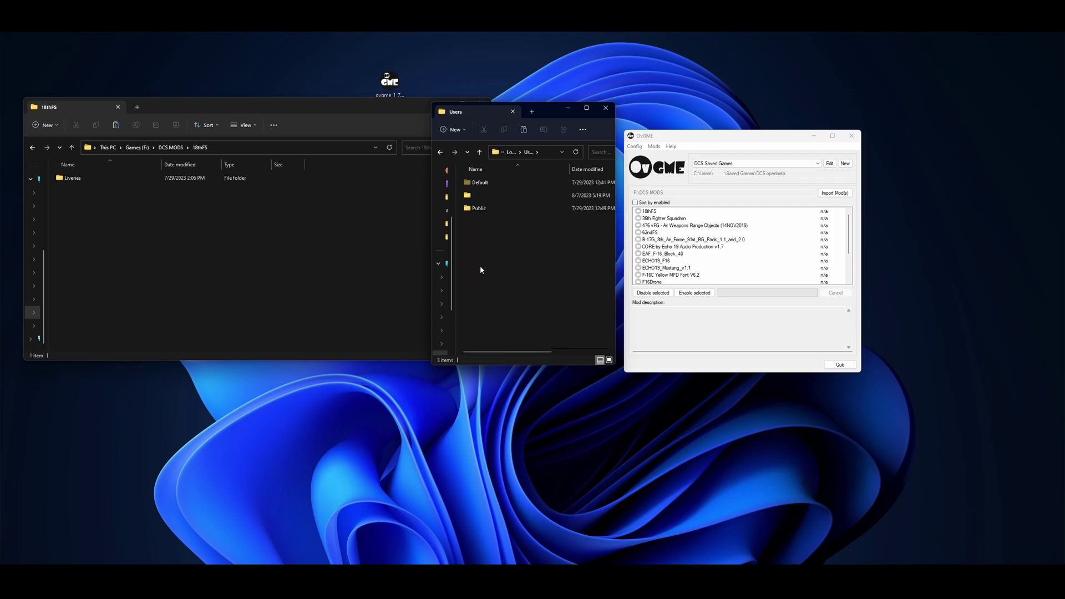
pyautogui.doubleClick(488, 195)
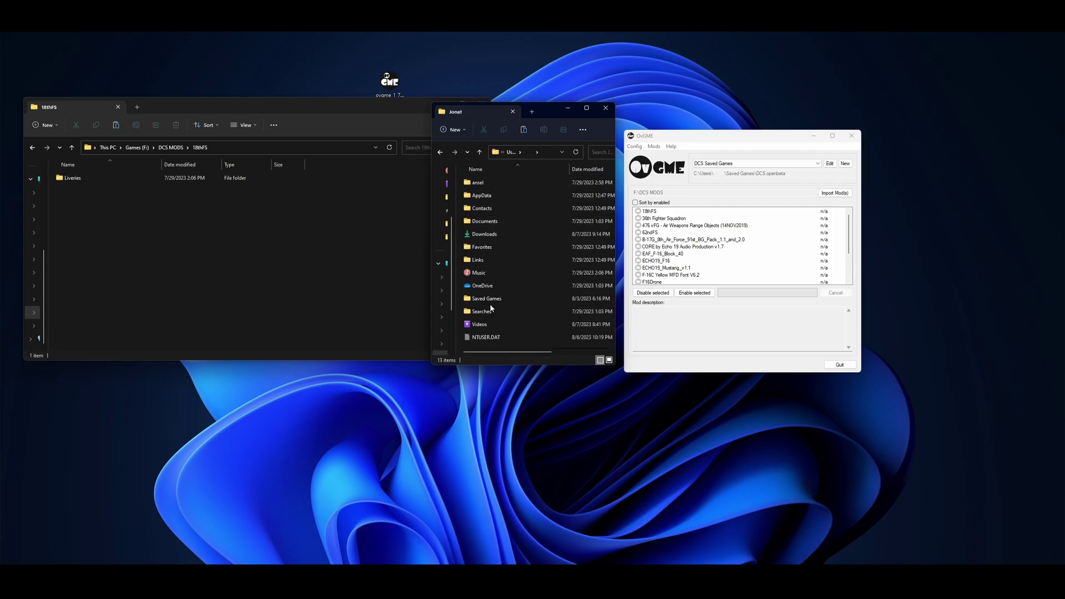
pyautogui.doubleClick(488, 300)
pyautogui.doubleClick(488, 209)
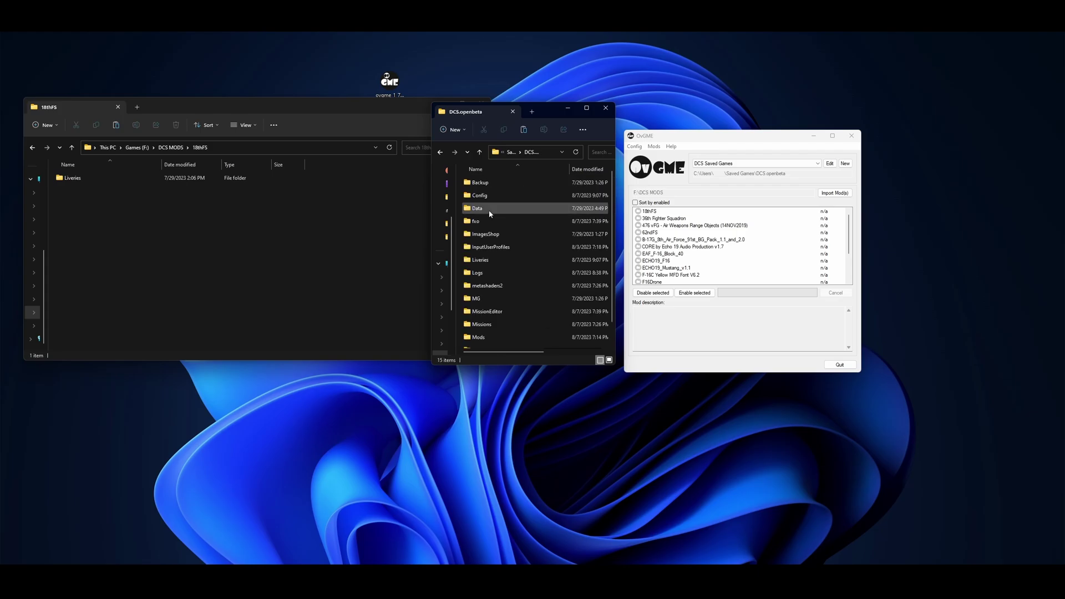
pyautogui.doubleClick(479, 261)
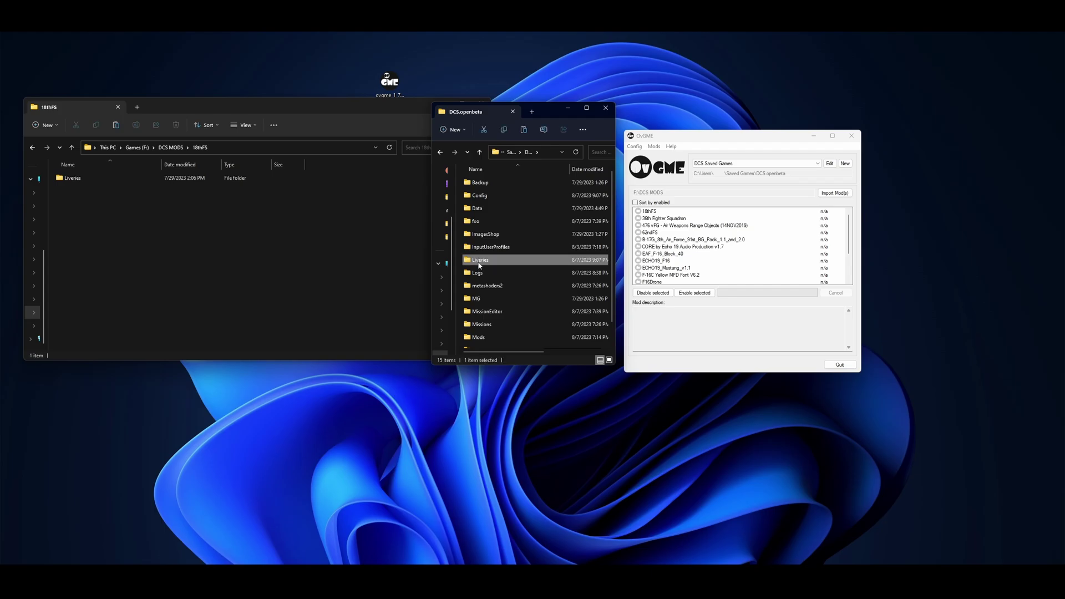
# Open the Liveries folder of the 18thFS mod and arrange both Explorer windows and OvGME side by side
pyautogui.click(66, 178)
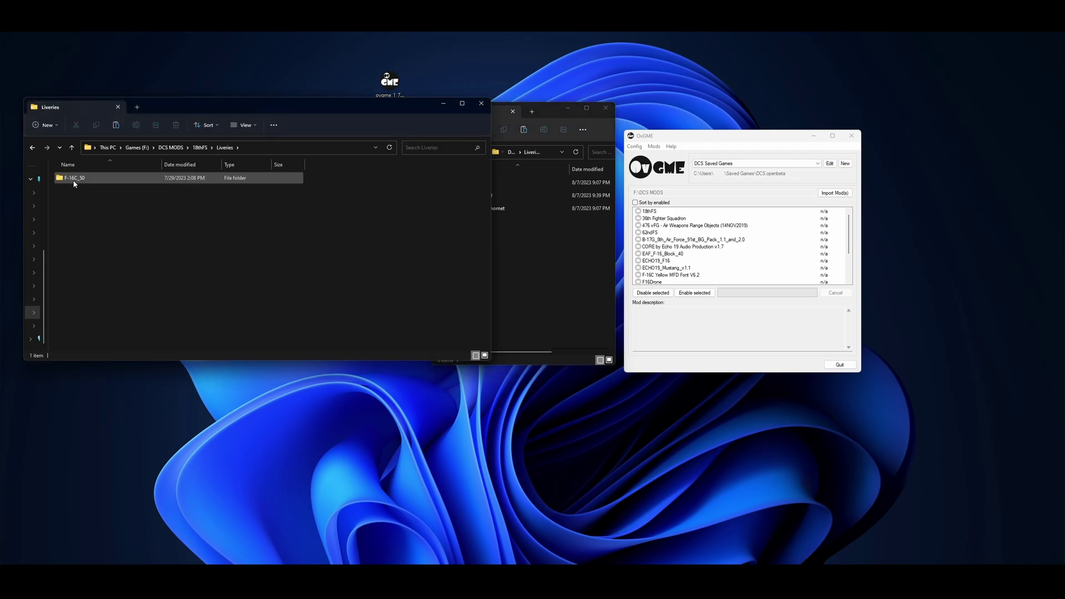
pyautogui.doubleClick(59, 176)
pyautogui.moveTo(534, 118); pyautogui.dragTo(588, 110)
pyautogui.moveTo(725, 135); pyautogui.dragTo(790, 104)
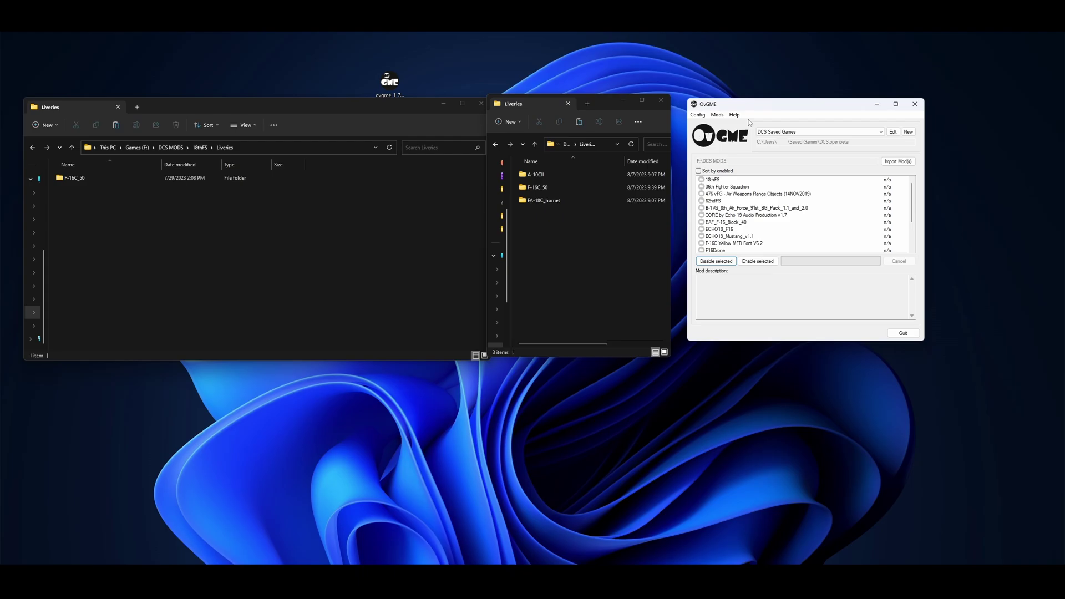
# Open the F-16C_50 folder in both Liveries folders and examine the mod's livery folders
pyautogui.doubleClick(538, 195)
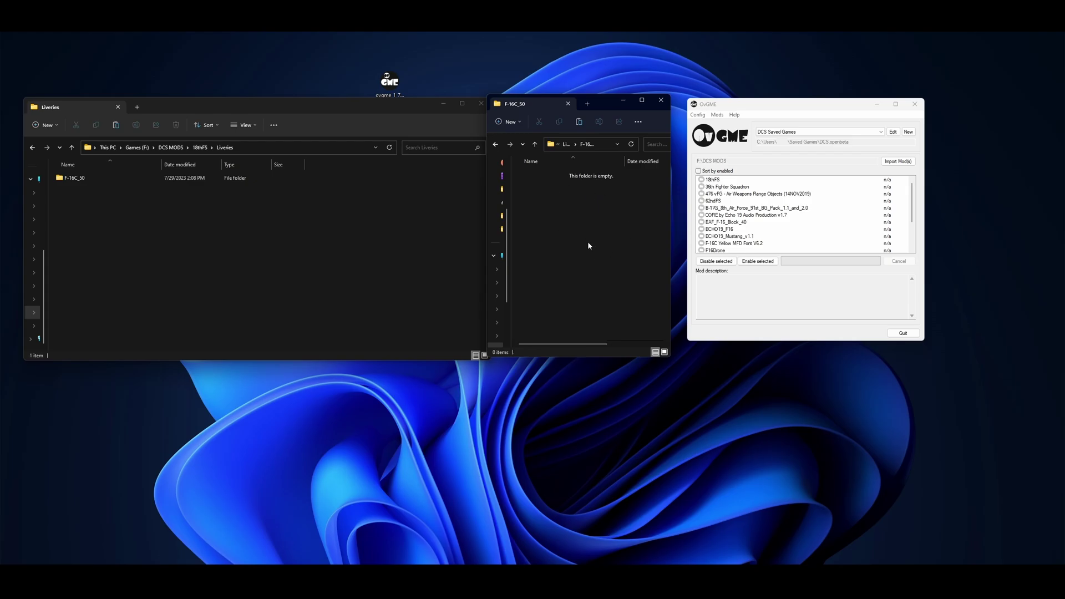
pyautogui.doubleClick(68, 179)
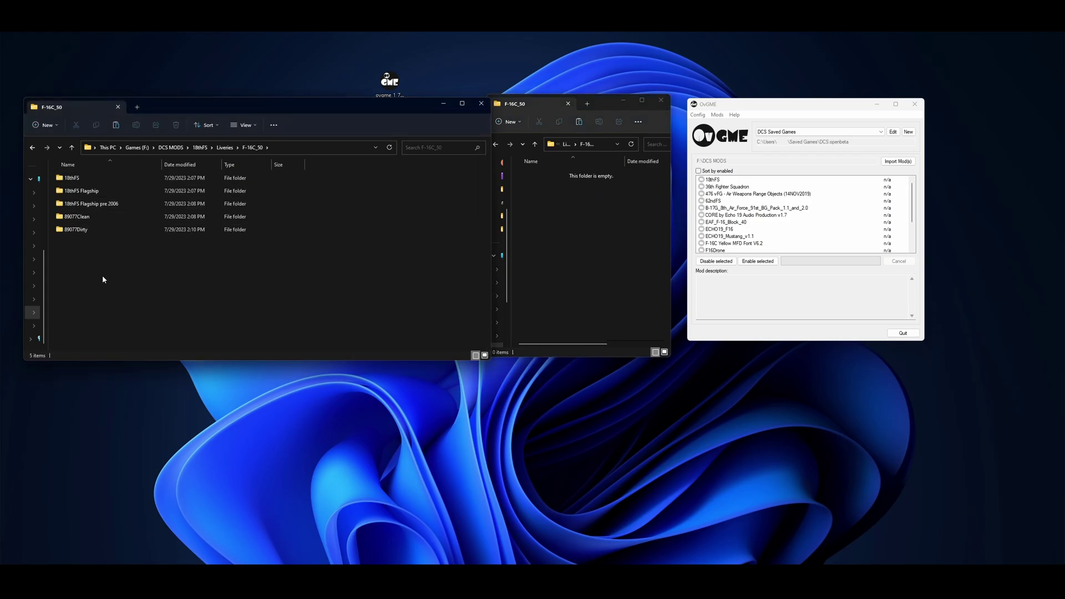
pyautogui.moveTo(103, 275); pyautogui.dragTo(80, 168)
pyautogui.click(161, 254)
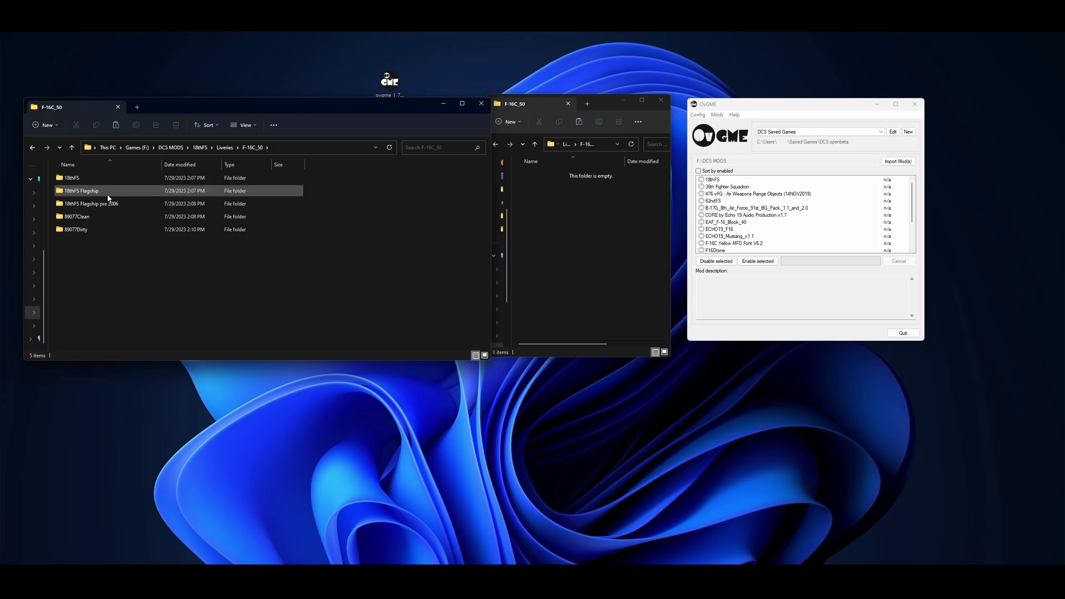
# Select the 18thFS mod in OvGME, and return to the DCS MODS folder in File Explorer to compare its location
pyautogui.click(714, 179)
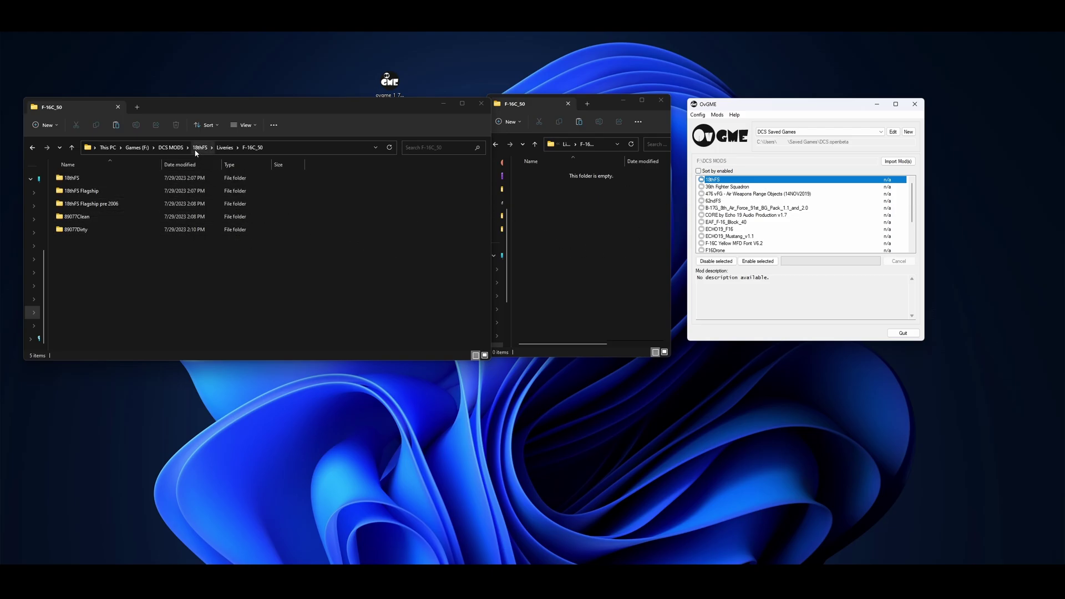
pyautogui.click(170, 147)
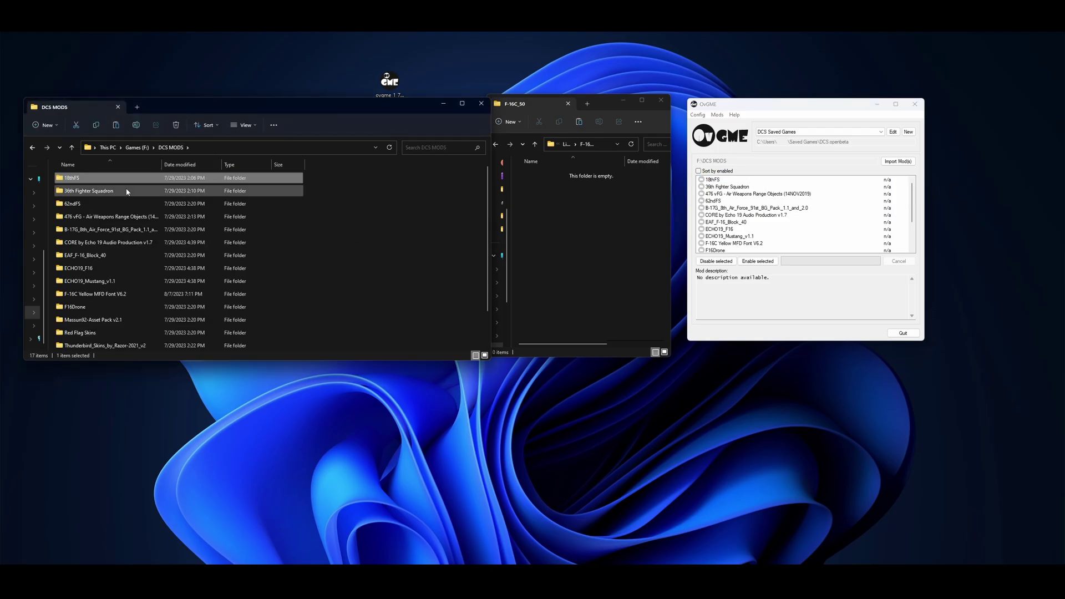
# Open the ECHO19_F16 mod folder inside DCS MODS to view its top-level folder structure
pyautogui.click(76, 194)
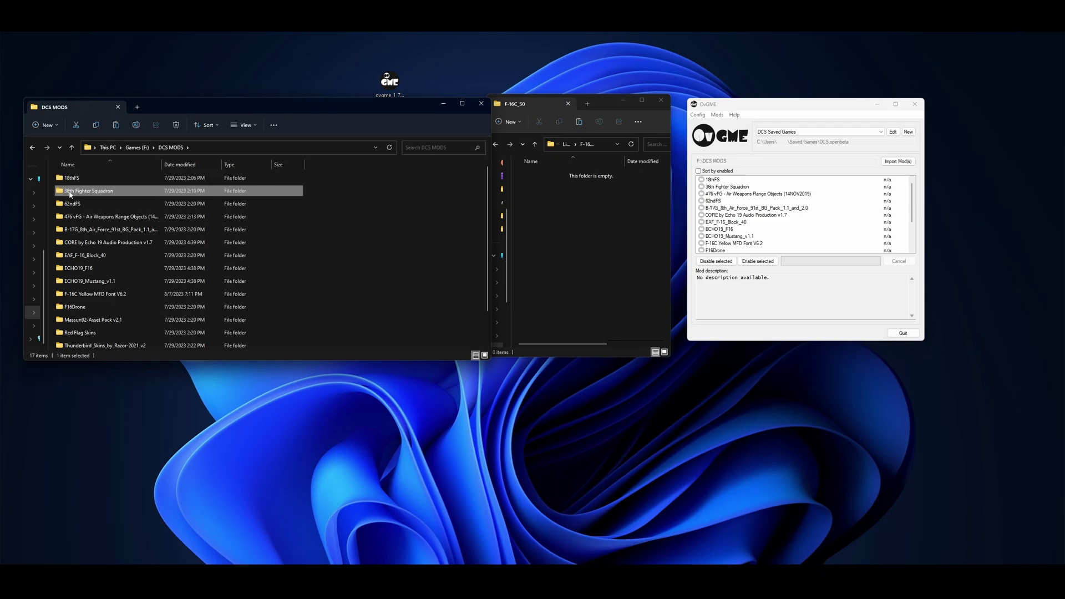
pyautogui.scroll(-1, 78, 227)
pyautogui.click(77, 256)
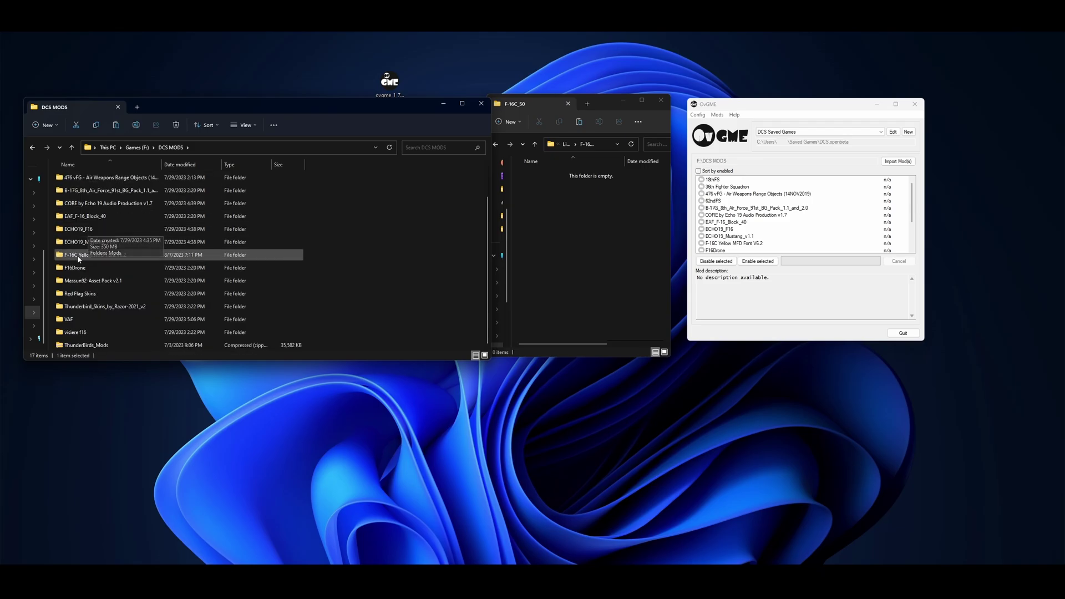
pyautogui.click(78, 231)
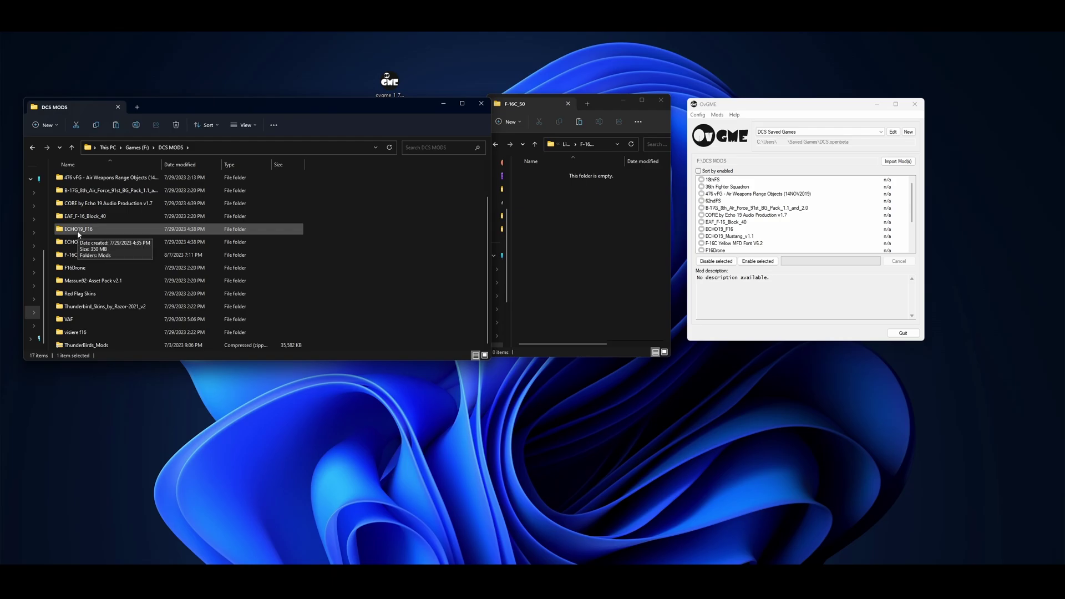
pyautogui.doubleClick(78, 231)
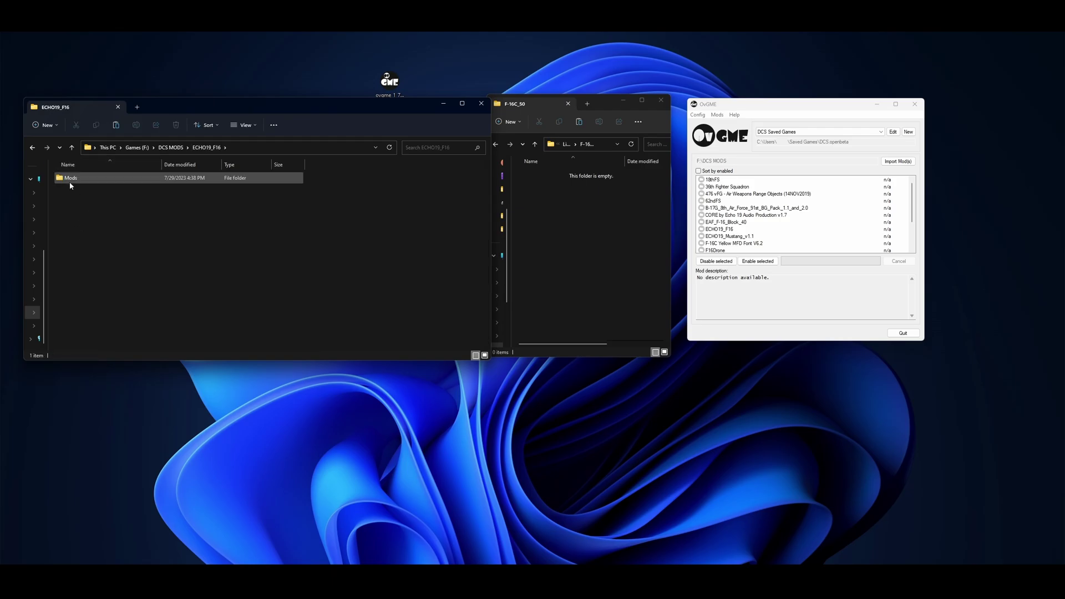
# In the second File Explorer window, go back to Saved Games and open the Mods folder inside DCS.openbeta
pyautogui.click(566, 144)
pyautogui.hotkey('alt', 'Up')
pyautogui.hotkey('alt', 'Up')
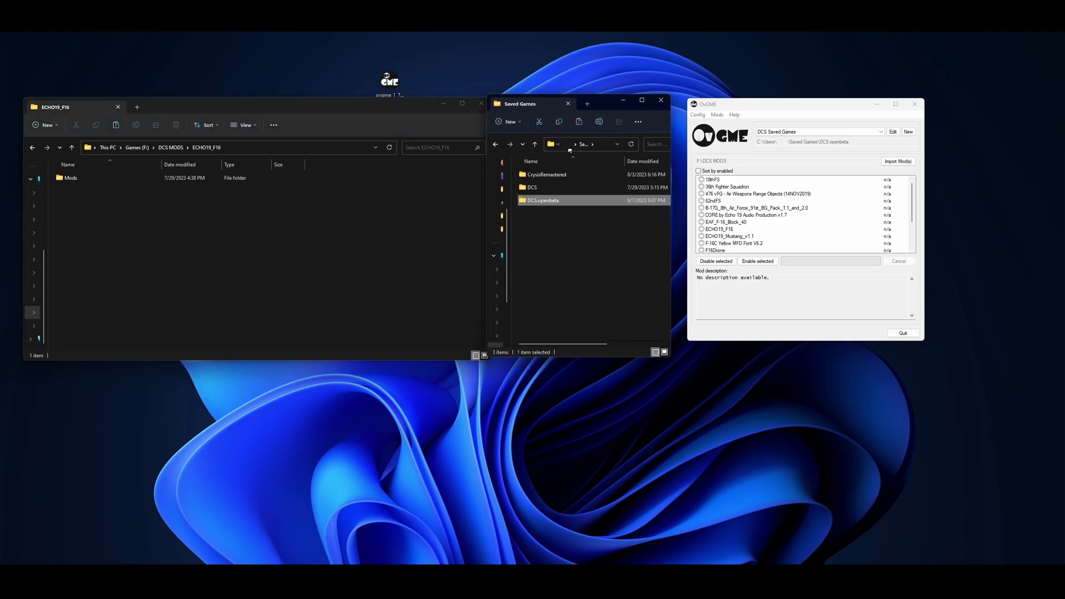
pyautogui.doubleClick(559, 293)
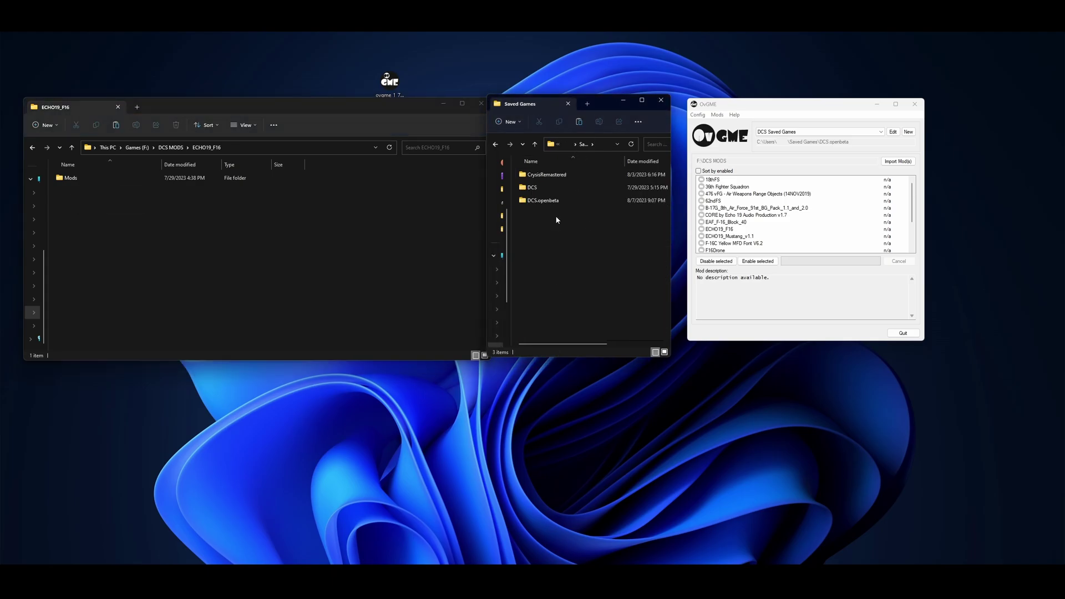
pyautogui.doubleClick(555, 200)
pyautogui.scroll(-1, 558, 302)
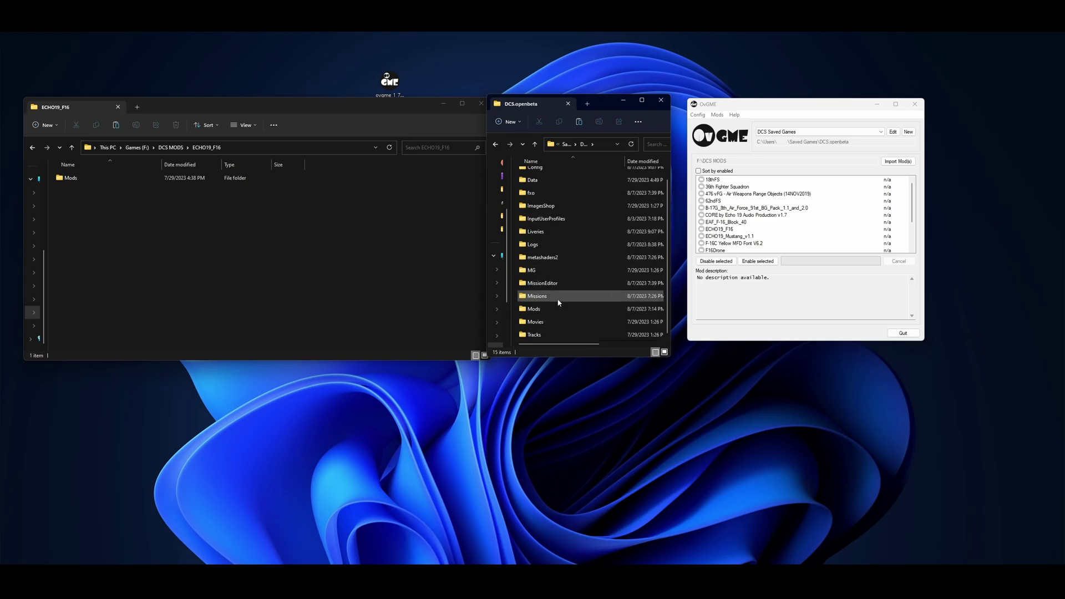
pyautogui.doubleClick(549, 308)
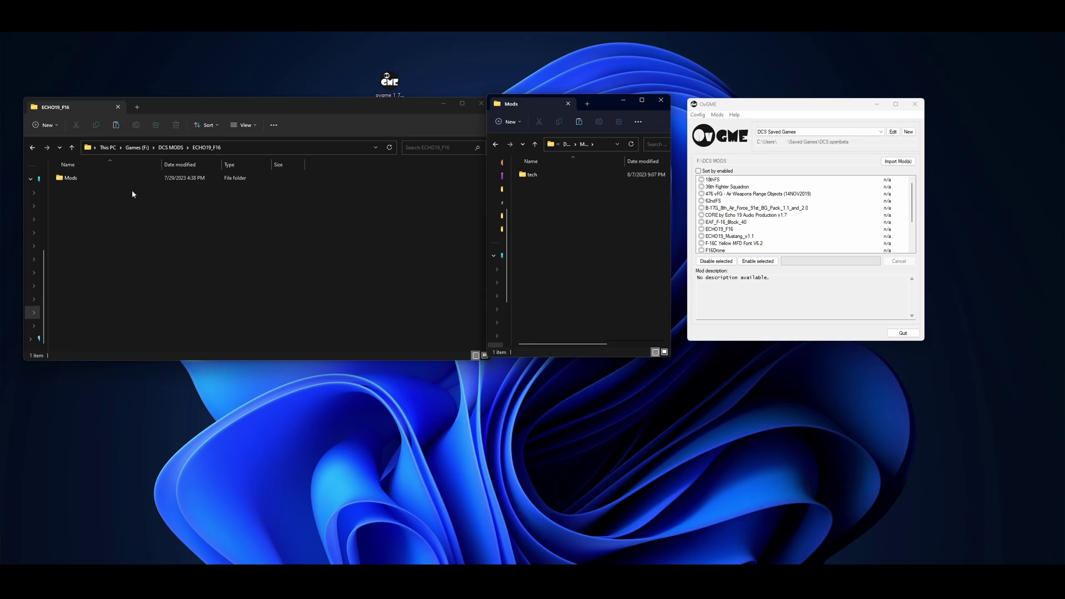
# Open the Tech folder in both the ECHO19_F16 mod and the Saved Games Mods folder to compare their contents
pyautogui.doubleClick(70, 178)
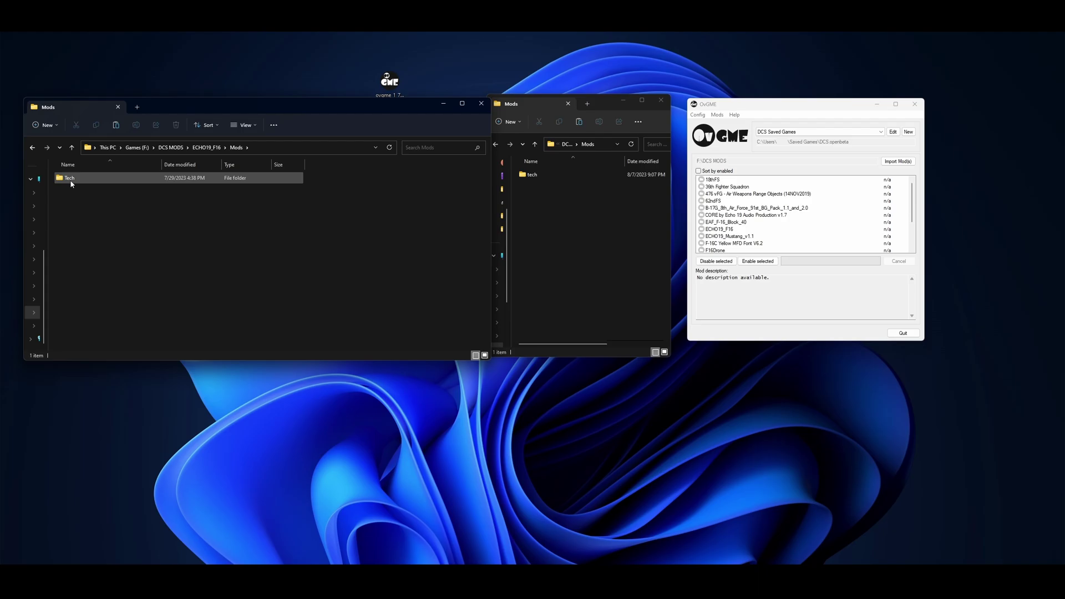
pyautogui.doubleClick(71, 183)
pyautogui.doubleClick(532, 175)
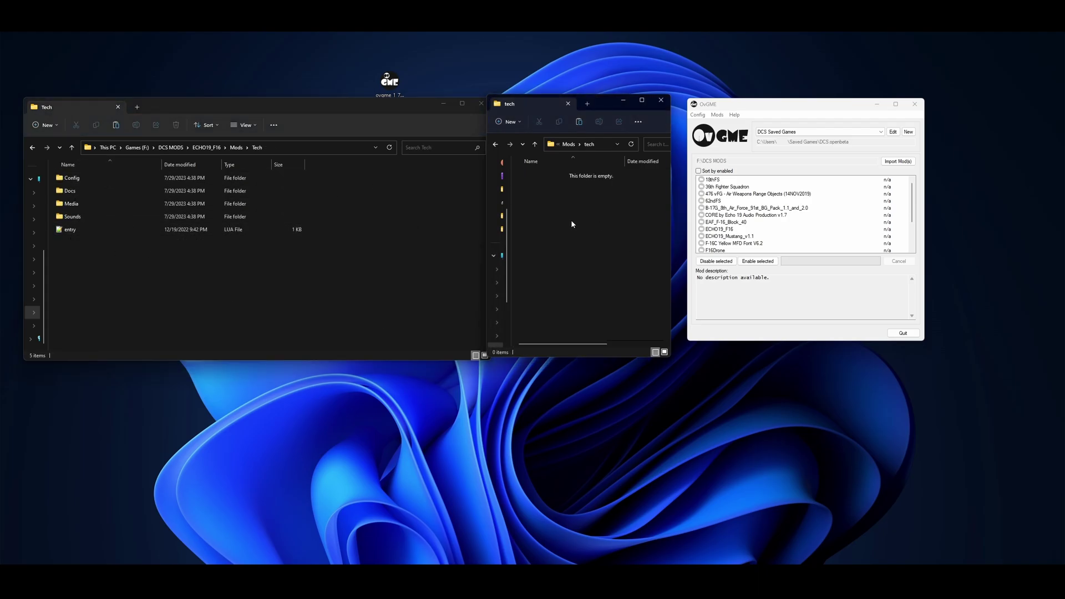
pyautogui.click(221, 305)
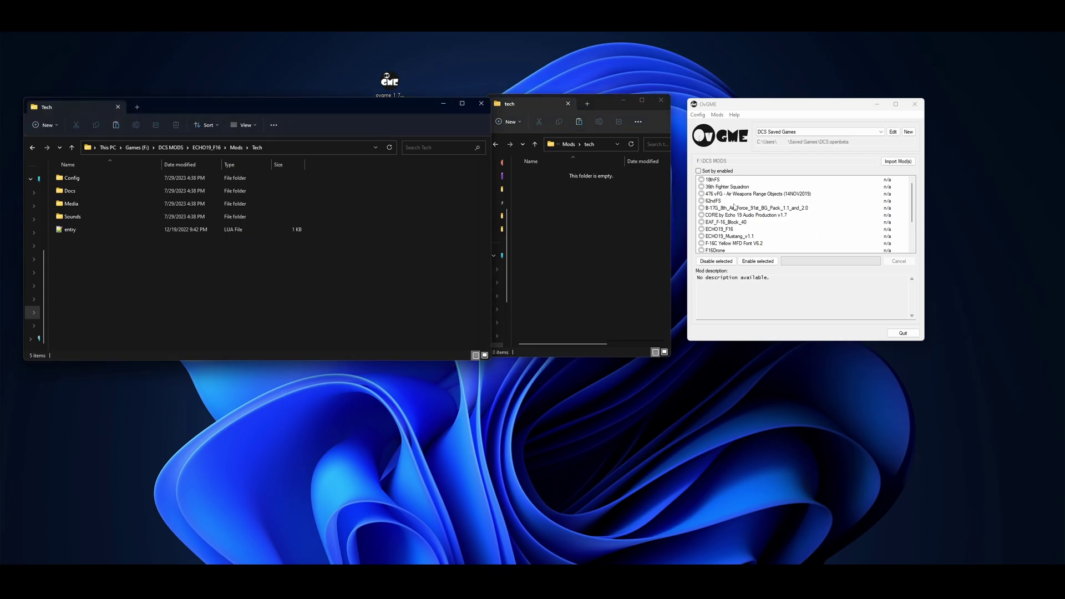
# Enable the ECHO19_F16 mod in OvGME and check the tech folder in Saved Games for its files
pyautogui.click(730, 229)
pyautogui.click(751, 263)
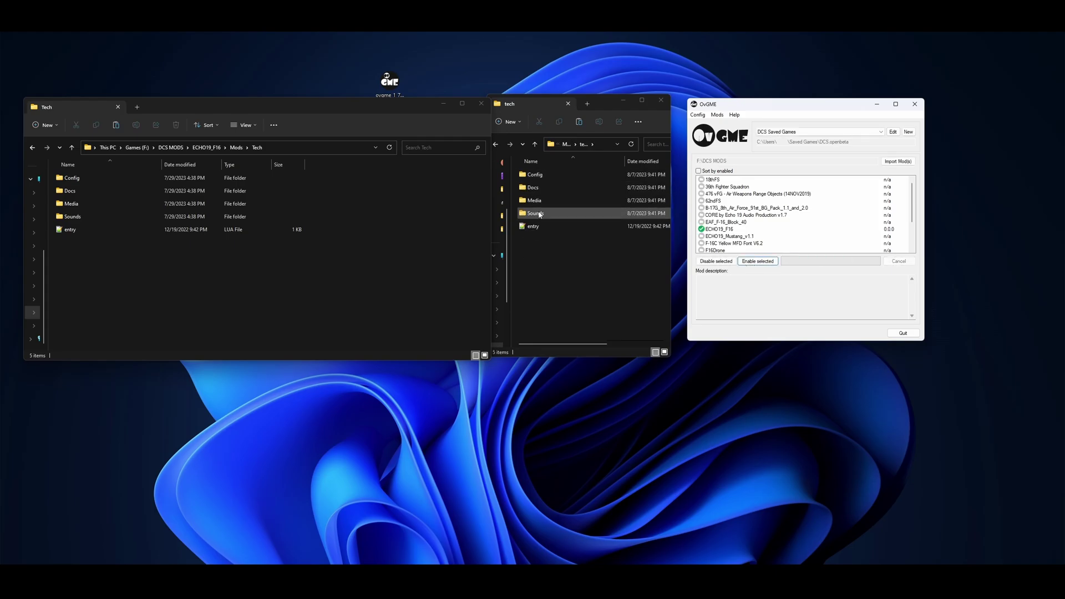
pyautogui.click(563, 255)
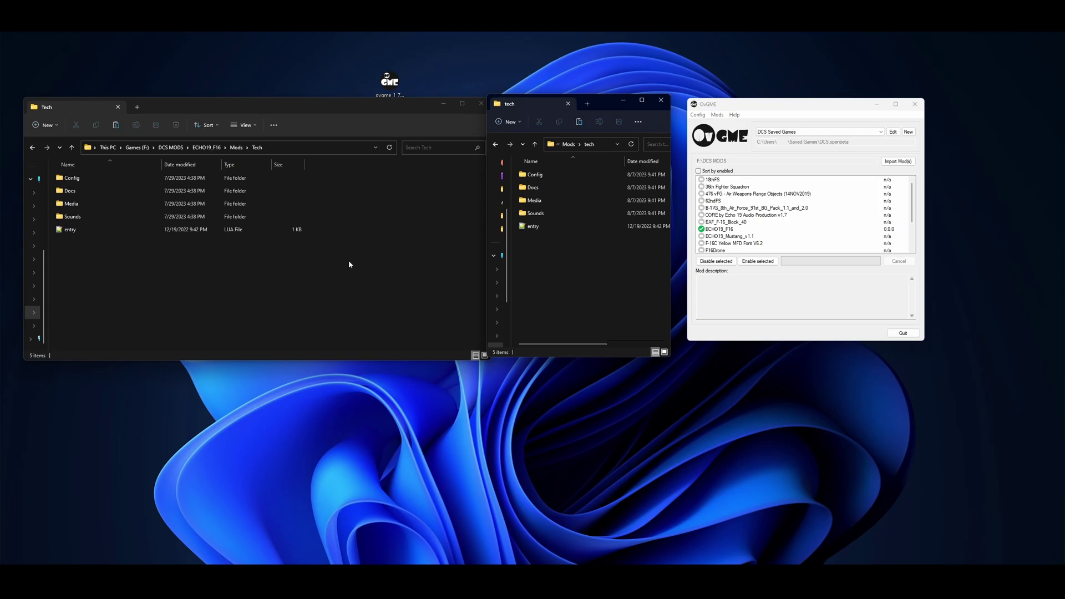
# Review the files in the ECHO19_F16 Tech folder, return to DCS MODS and recheck the mod's top-level folder
pyautogui.moveTo(119, 284); pyautogui.dragTo(71, 171)
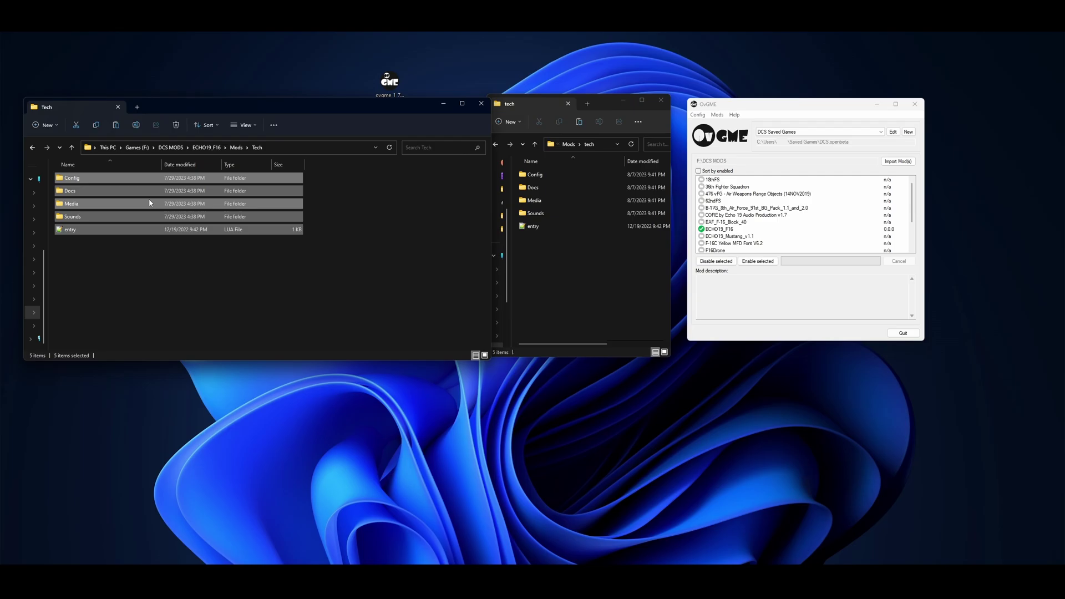
pyautogui.click(168, 294)
pyautogui.click(237, 148)
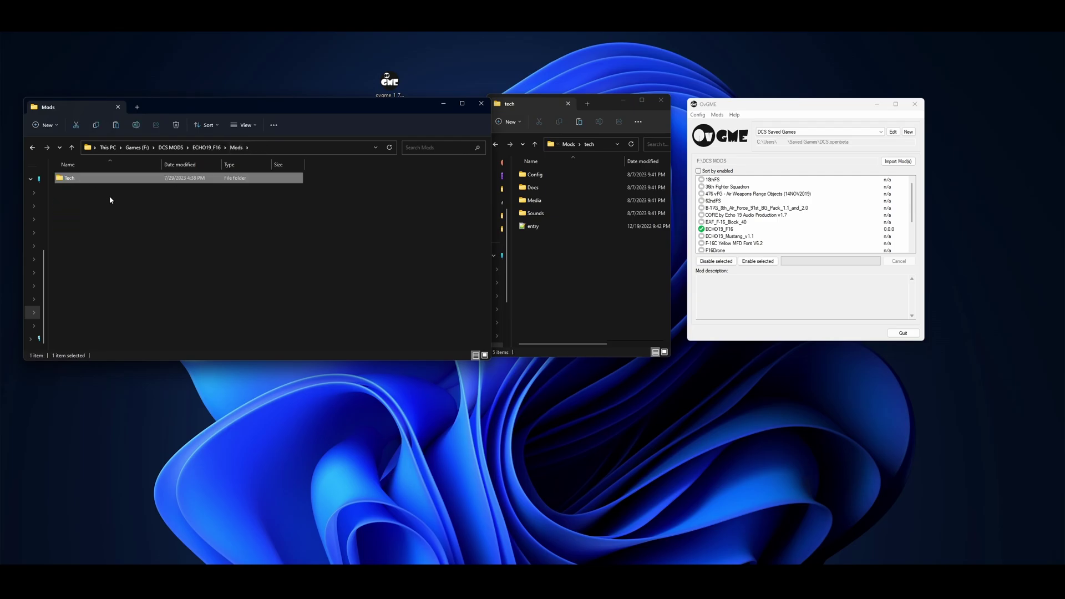
pyautogui.click(214, 149)
pyautogui.click(171, 148)
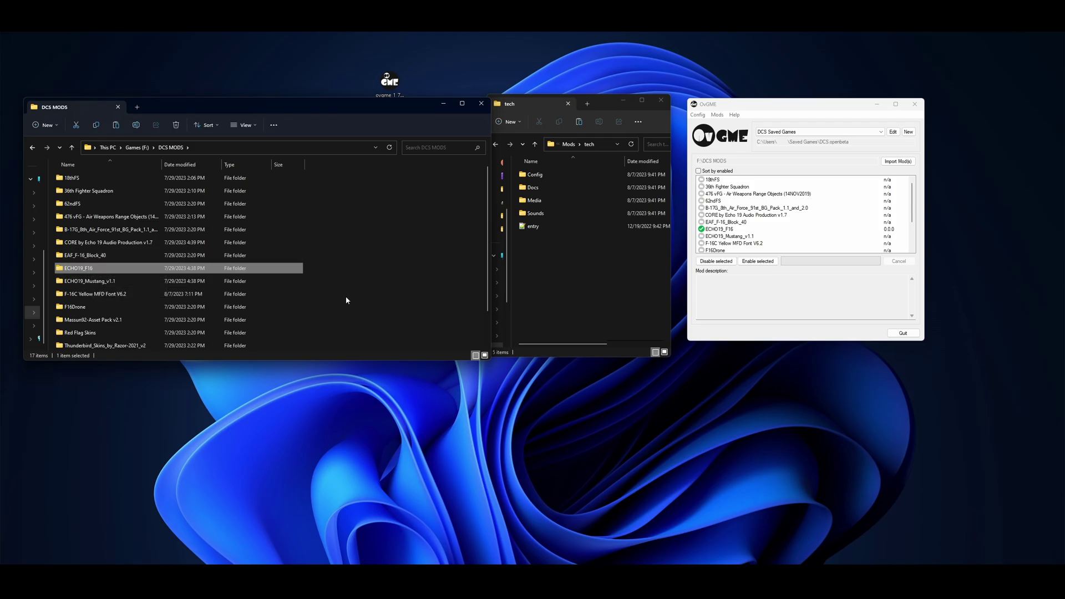
pyautogui.doubleClick(74, 272)
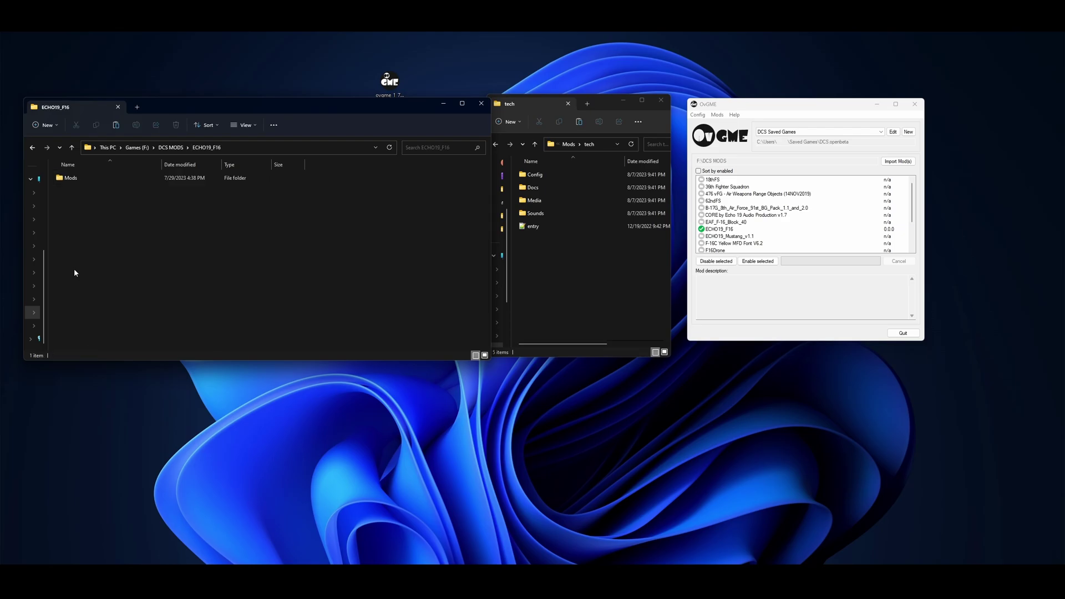
pyautogui.click(170, 147)
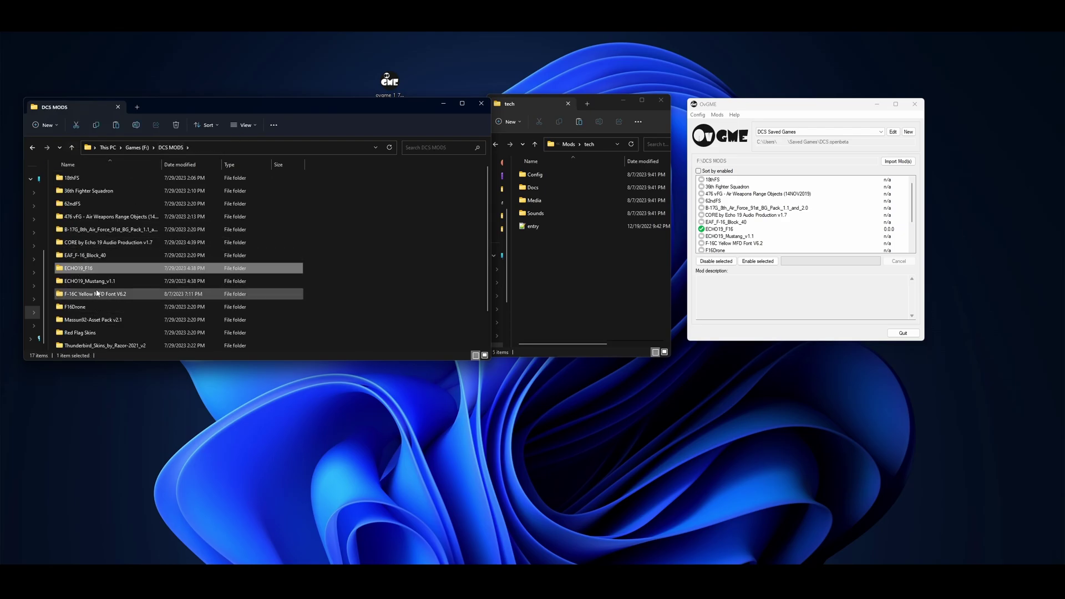
pyautogui.click(810, 192)
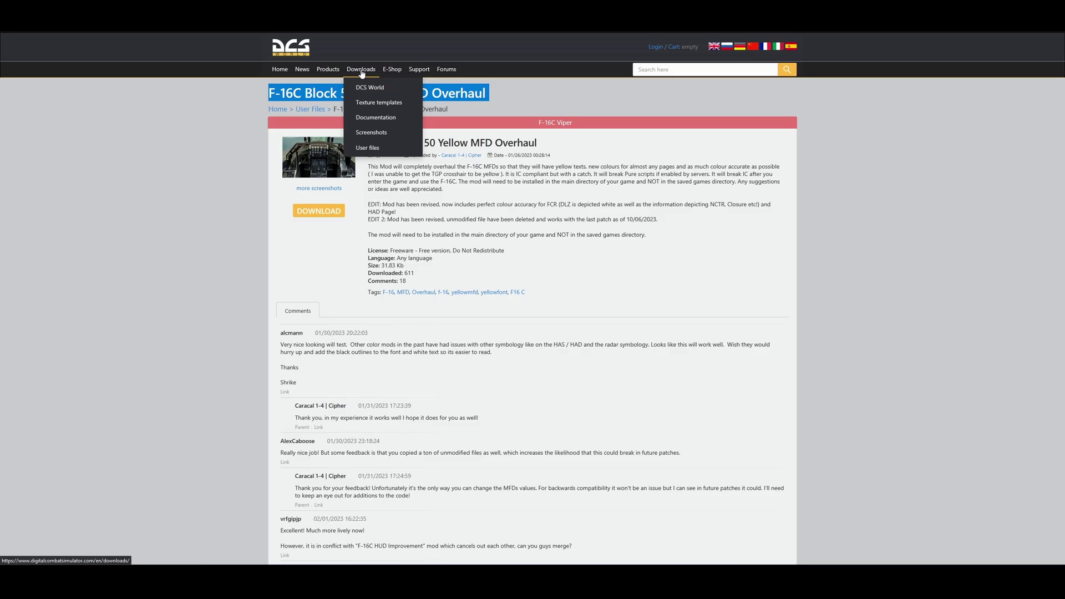
# Open the User Files section of the DCS World website and search it for BogeyDope
pyautogui.click(369, 148)
pyautogui.click(681, 70)
pyautogui.write('BogeyDope')
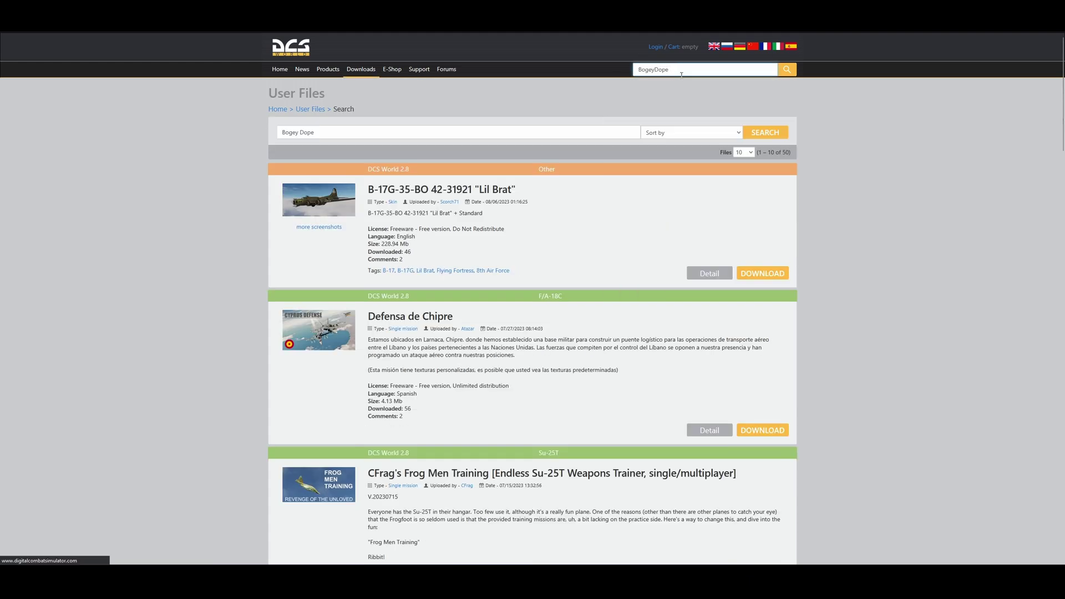
pyautogui.press('Return')
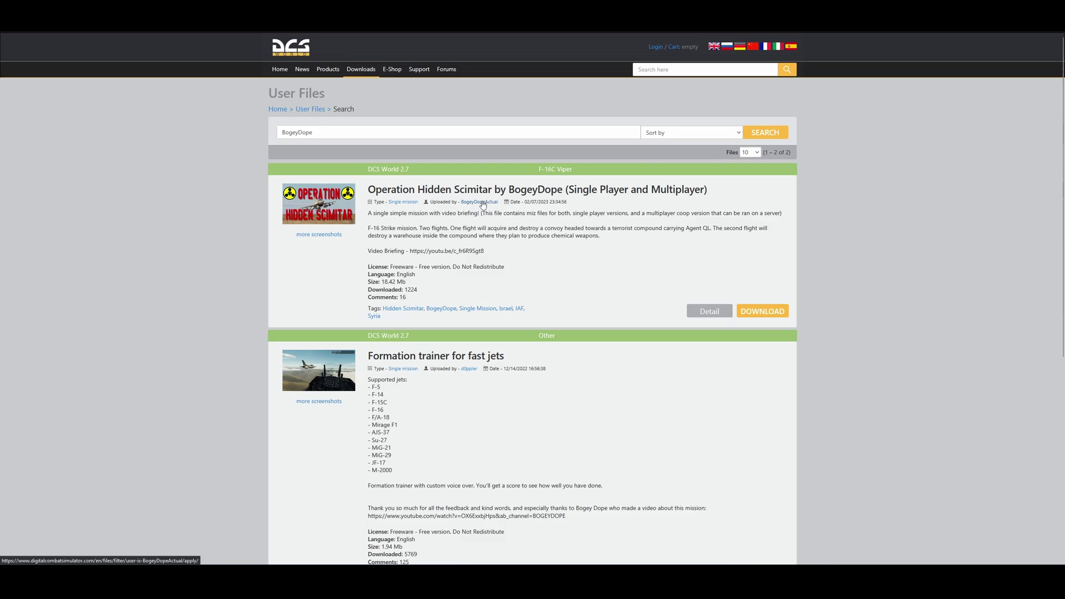
# Browse the uploader's other files and open the Blue Foxes 18th Fighter Squadron Eielson AFB Pre-2008 skin
pyautogui.click(483, 205)
pyautogui.scroll(-3, 502, 308)
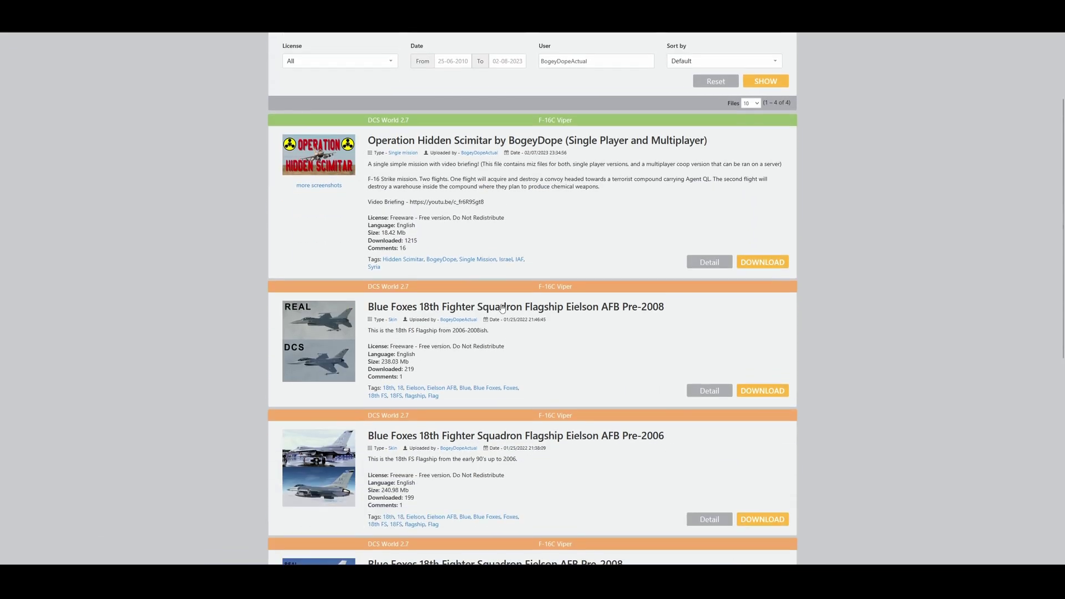
pyautogui.scroll(-2, 502, 308)
pyautogui.scroll(-2, 503, 288)
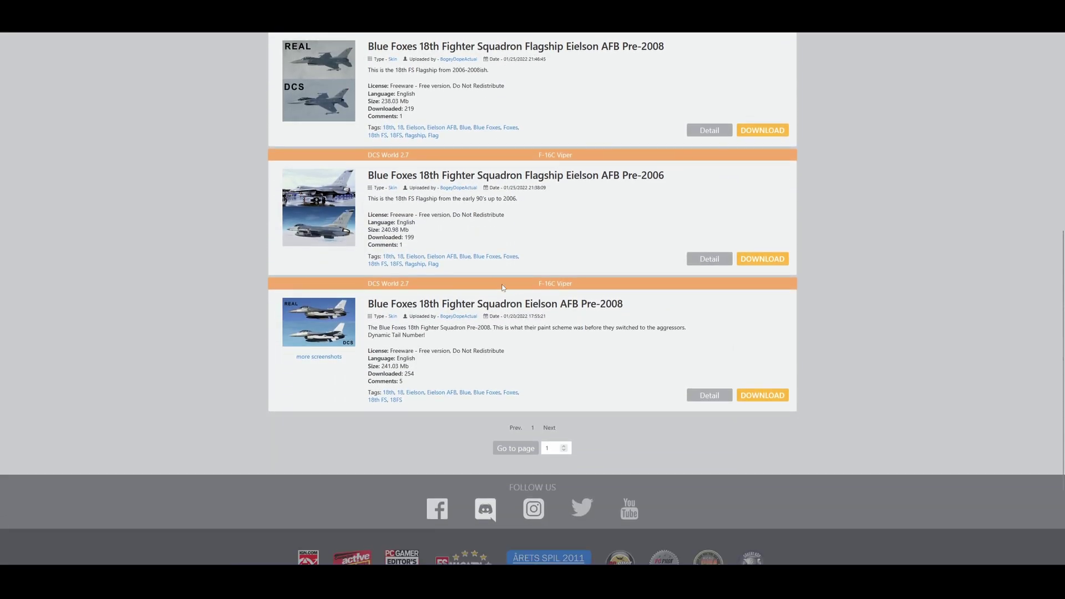
pyautogui.scroll(4, 502, 287)
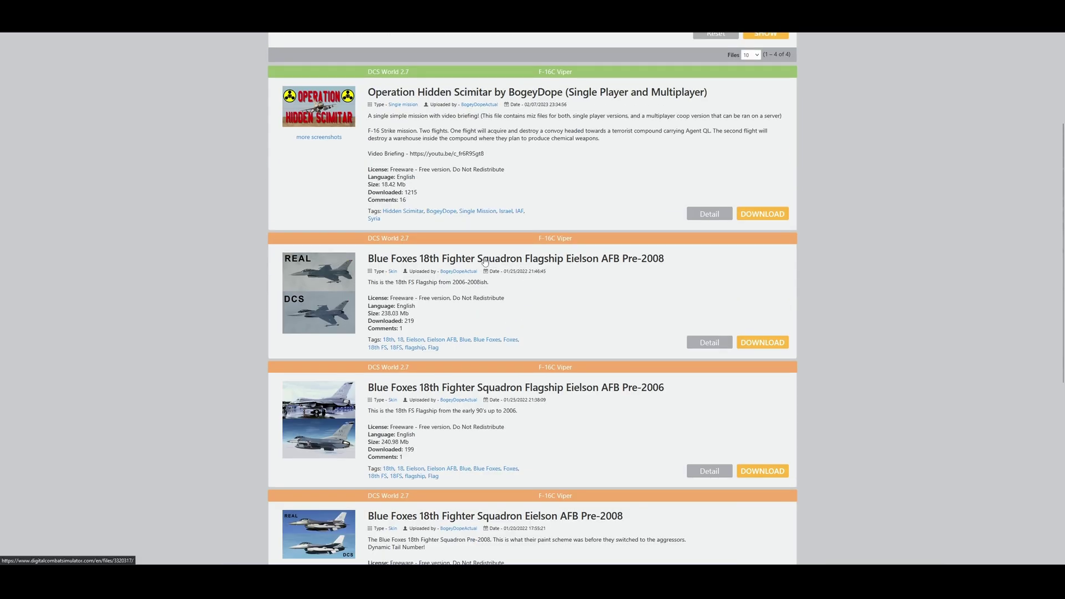
pyautogui.scroll(-4, 523, 336)
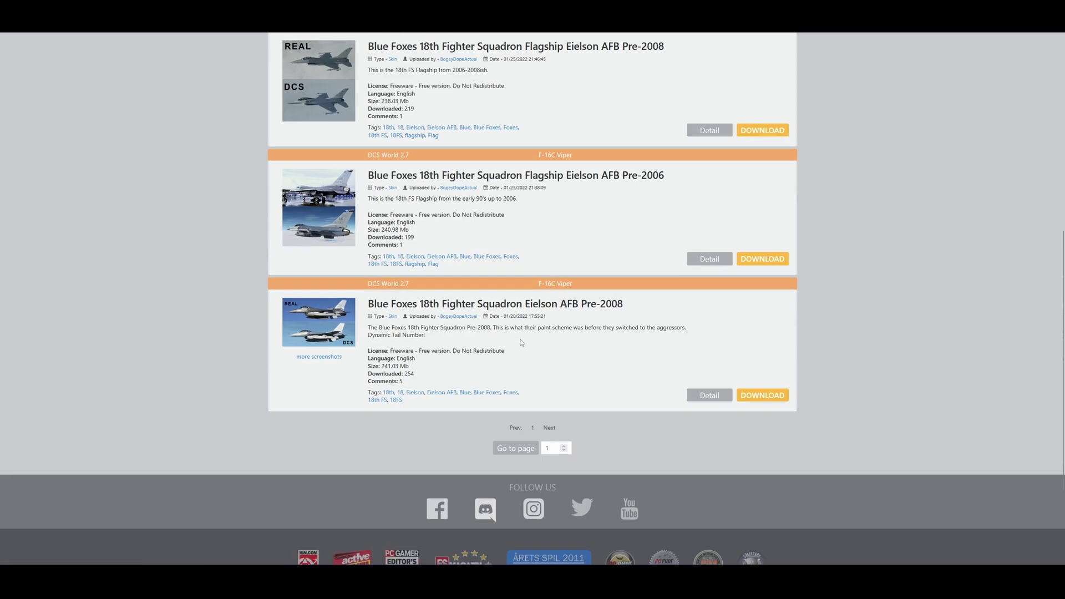
pyautogui.click(430, 304)
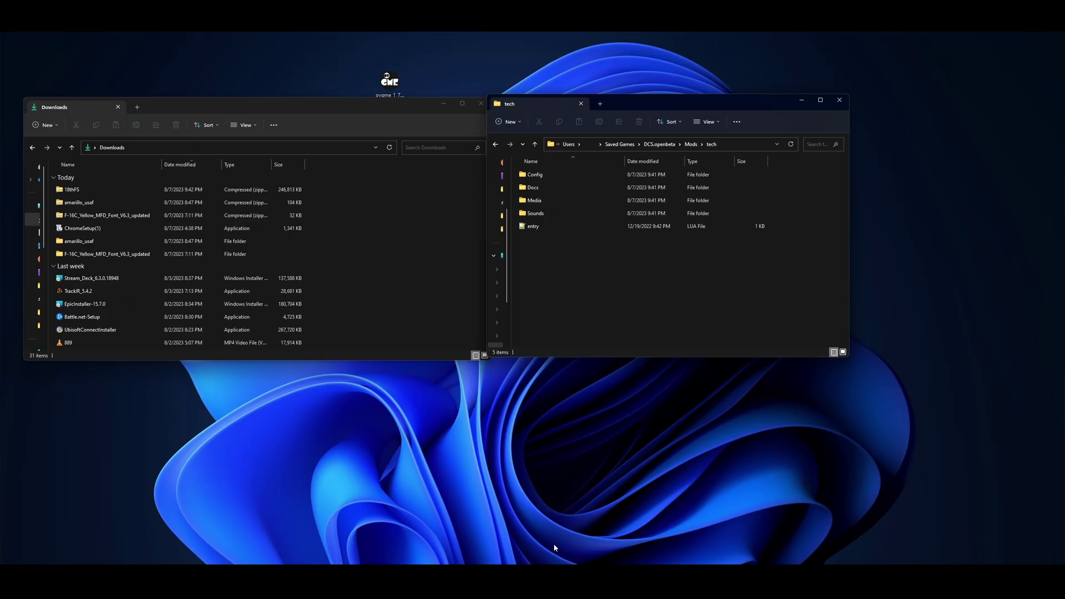
# Bring OvGME to the front, move it beside the File Explorer windows and narrow the tech window to fit
pyautogui.click(481, 519)
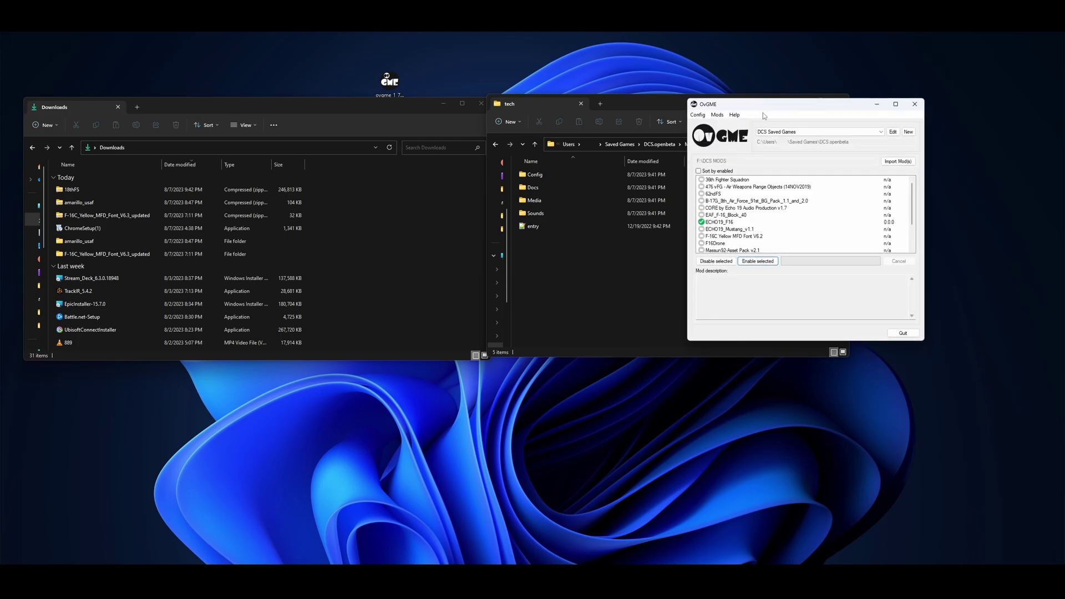
pyautogui.moveTo(763, 112); pyautogui.dragTo(904, 120)
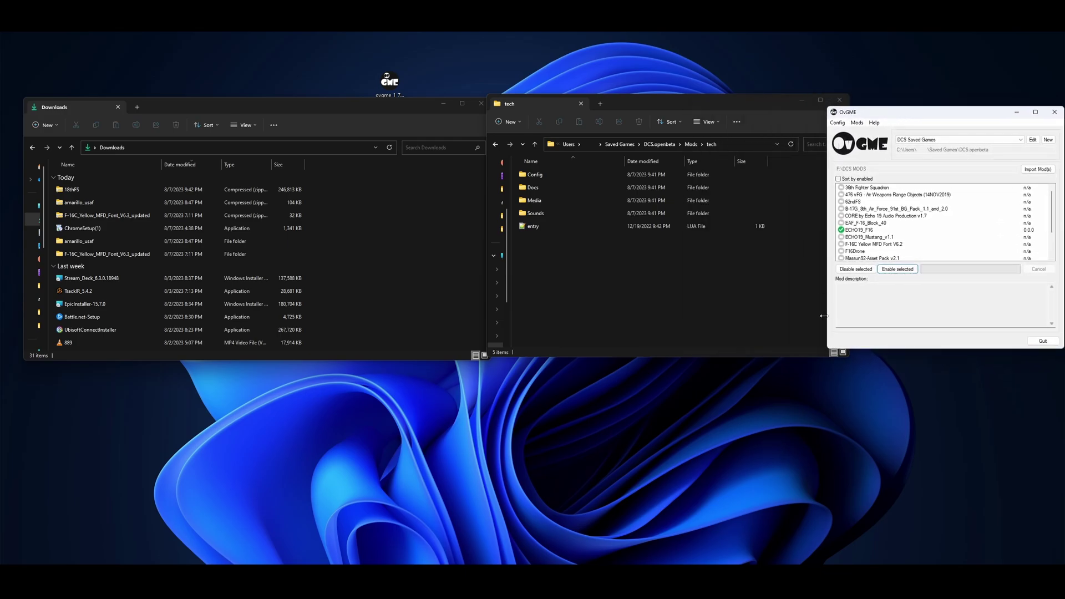
pyautogui.moveTo(823, 316); pyautogui.dragTo(812, 258)
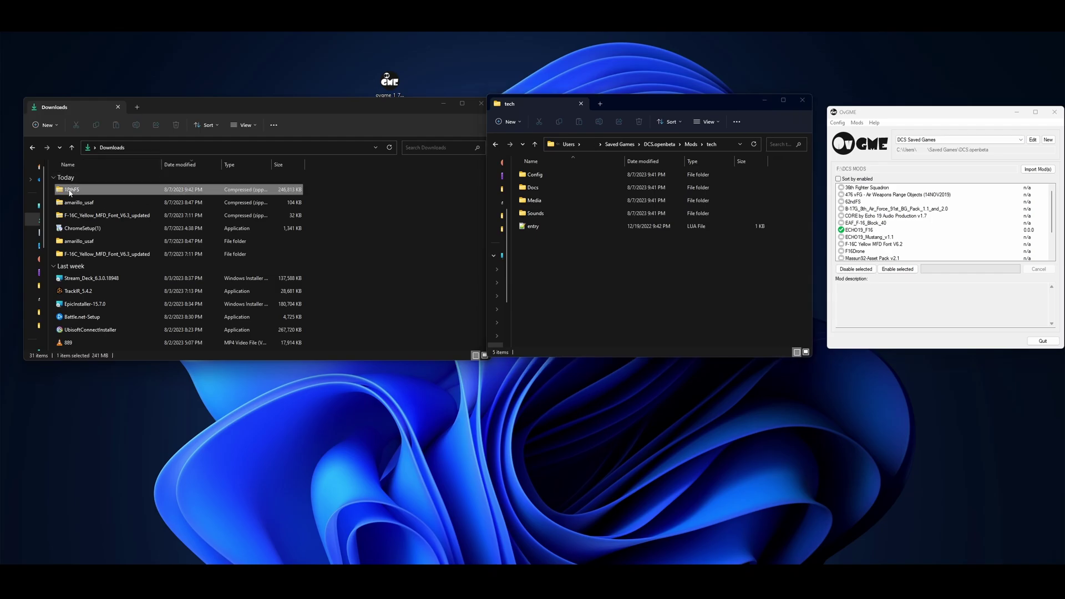
# Extract the 18thFS zip into an 18thFS folder in Downloads and inspect the files in the extracted inner folder
pyautogui.click(70, 190)
pyautogui.rightClick(70, 192)
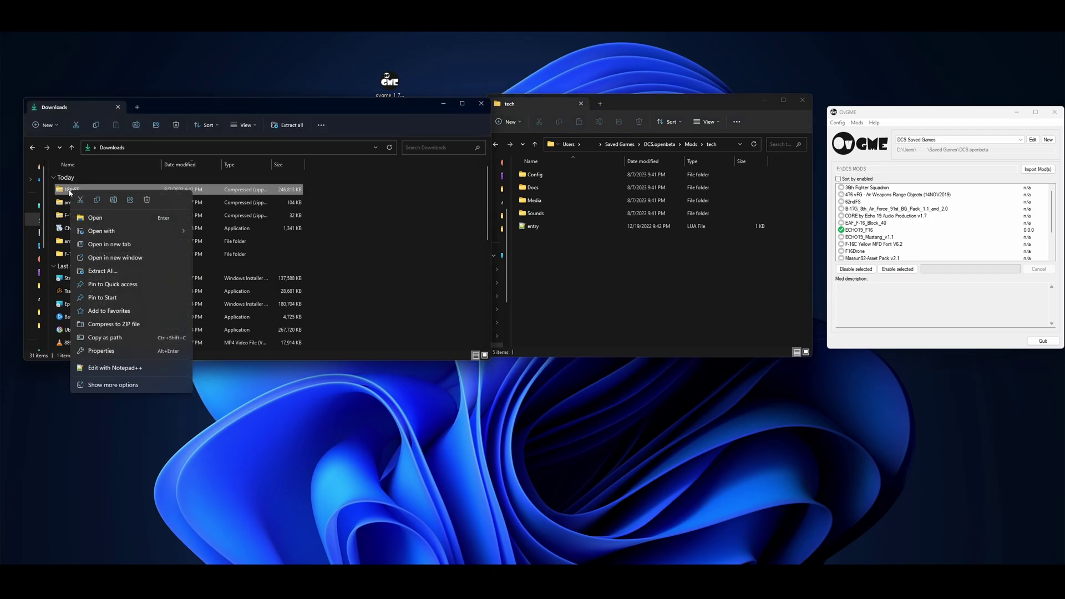
pyautogui.click(102, 271)
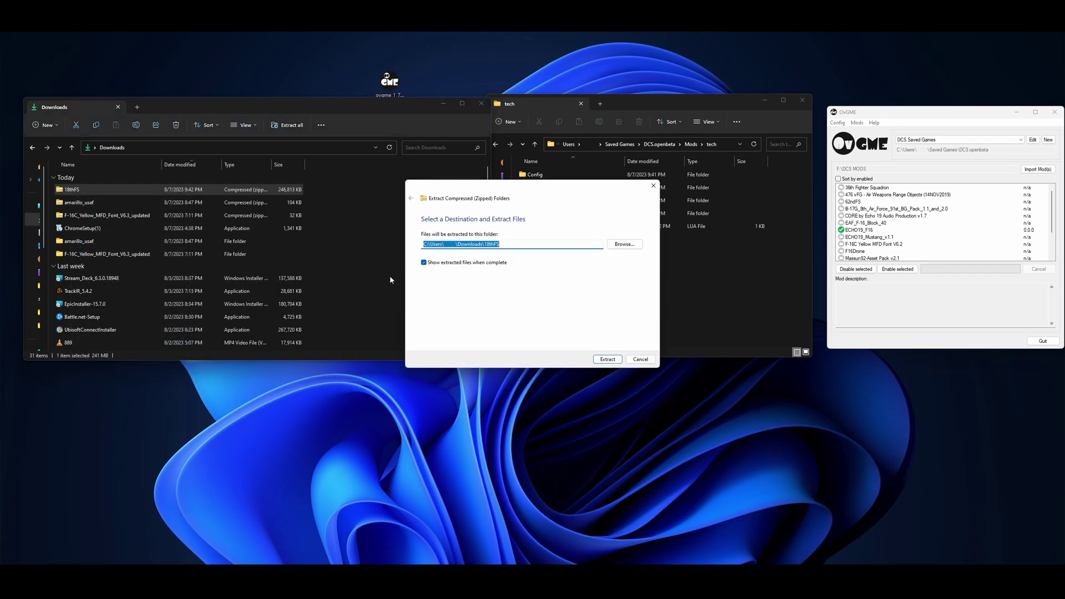
pyautogui.click(610, 359)
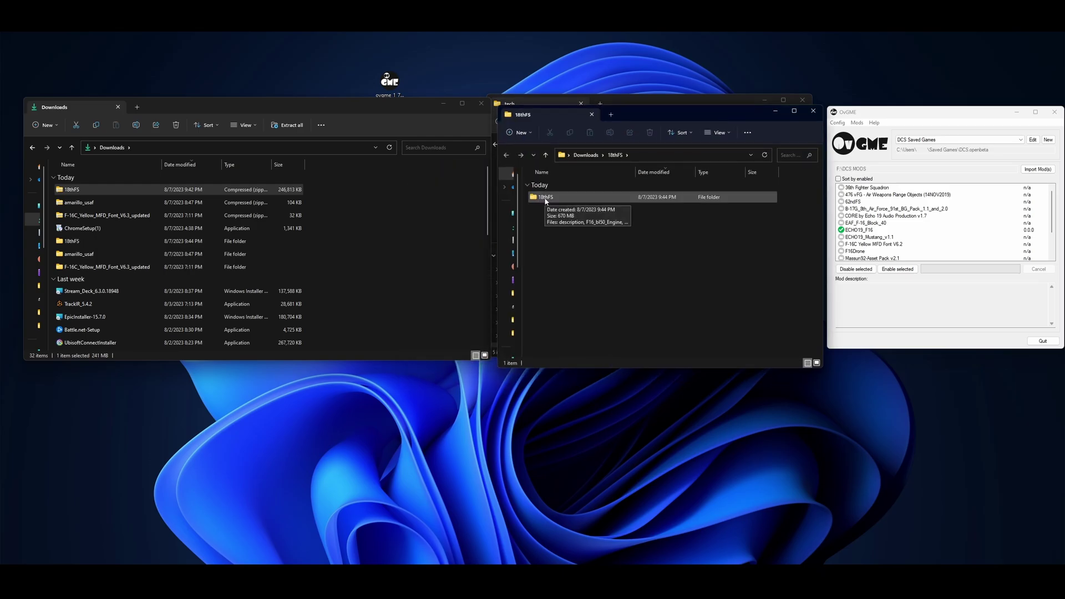
pyautogui.doubleClick(545, 197)
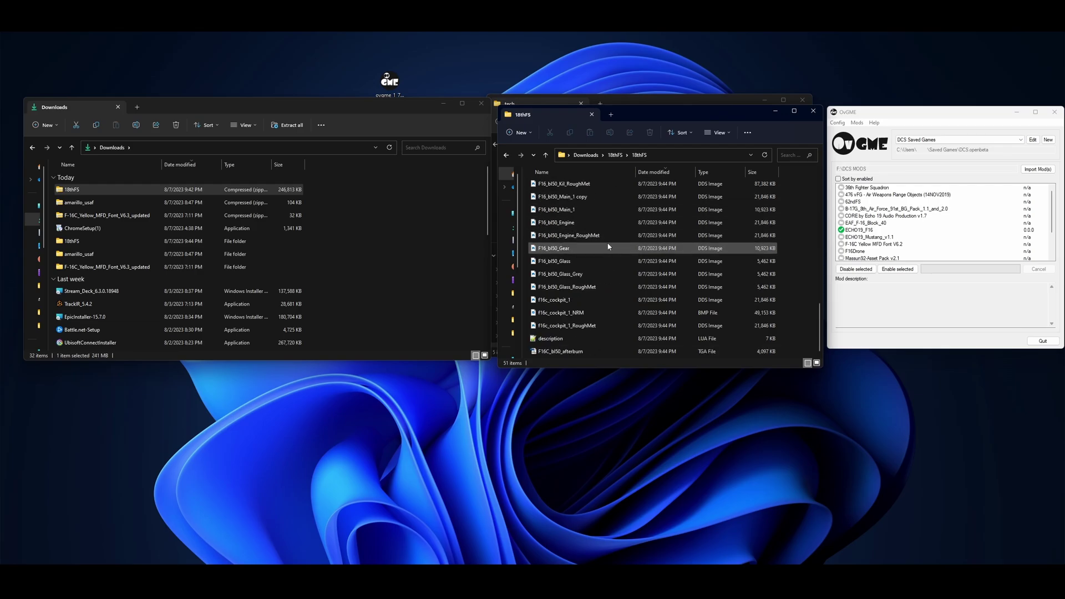
pyautogui.click(615, 155)
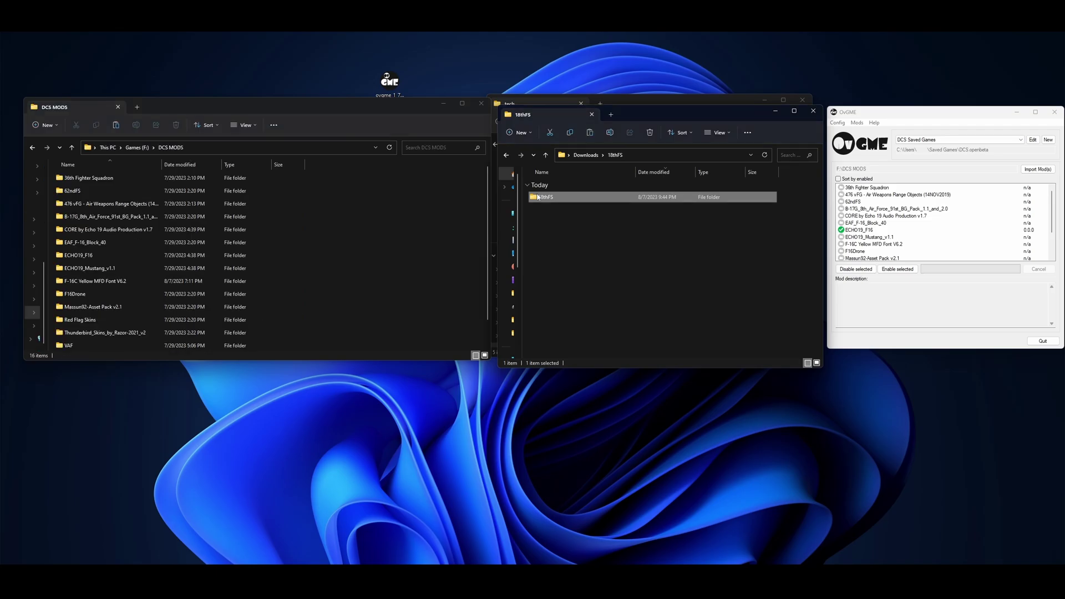
# Copy the extracted inner 18thFS folder from Downloads into the DCS MODS folder
pyautogui.rightClick(553, 199)
pyautogui.click(578, 214)
pyautogui.rightClick(331, 197)
pyautogui.click(348, 209)
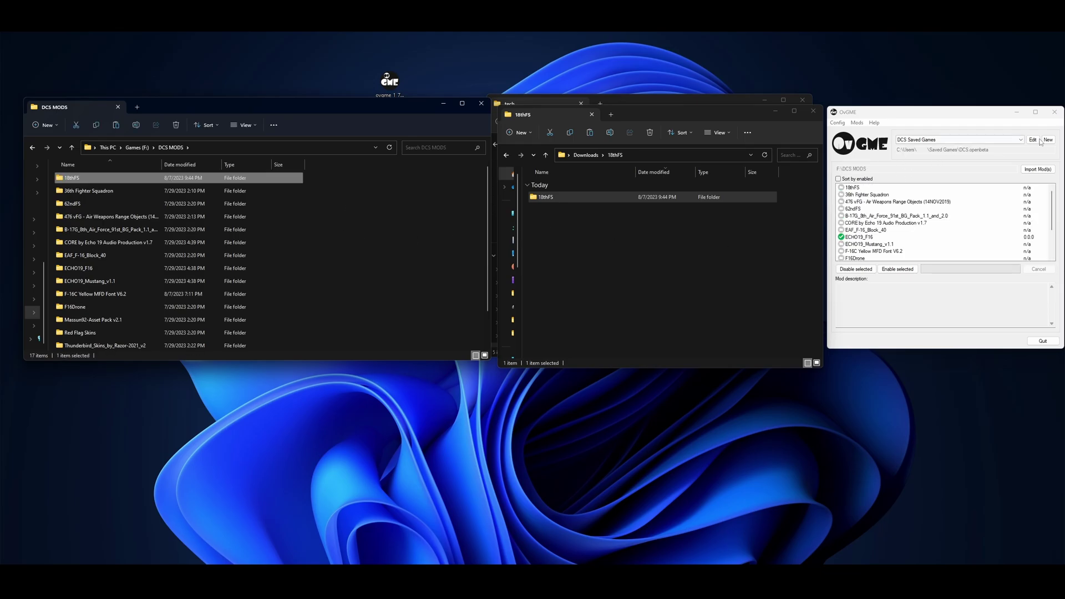
# Move OvGME over the File Explorer windows, restart it and select the 18thFS mod
pyautogui.moveTo(993, 114); pyautogui.dragTo(750, 95)
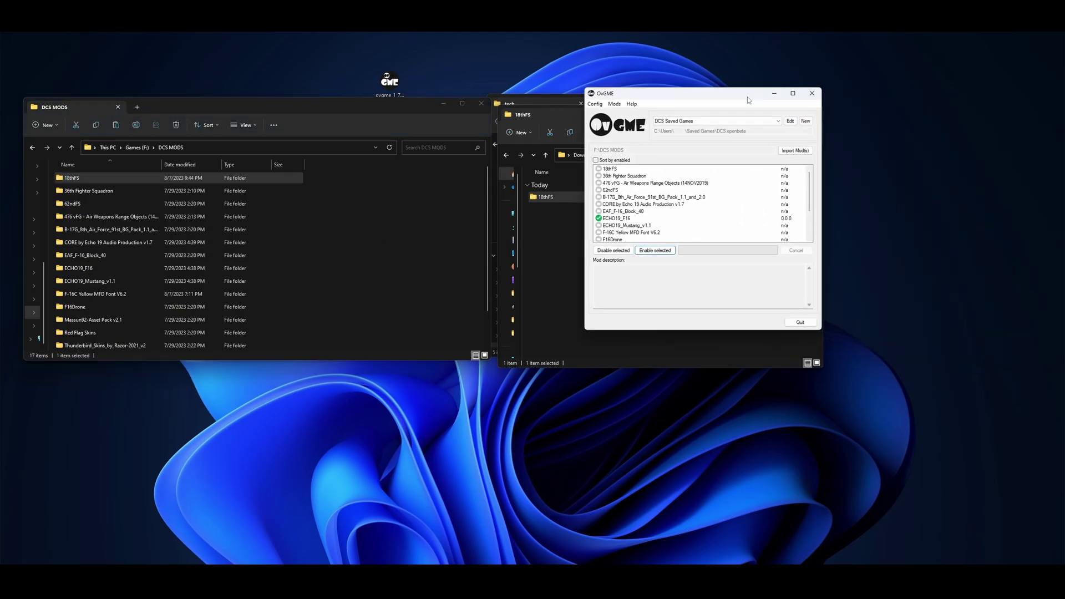
pyautogui.click(812, 94)
pyautogui.doubleClick(389, 81)
pyautogui.click(609, 169)
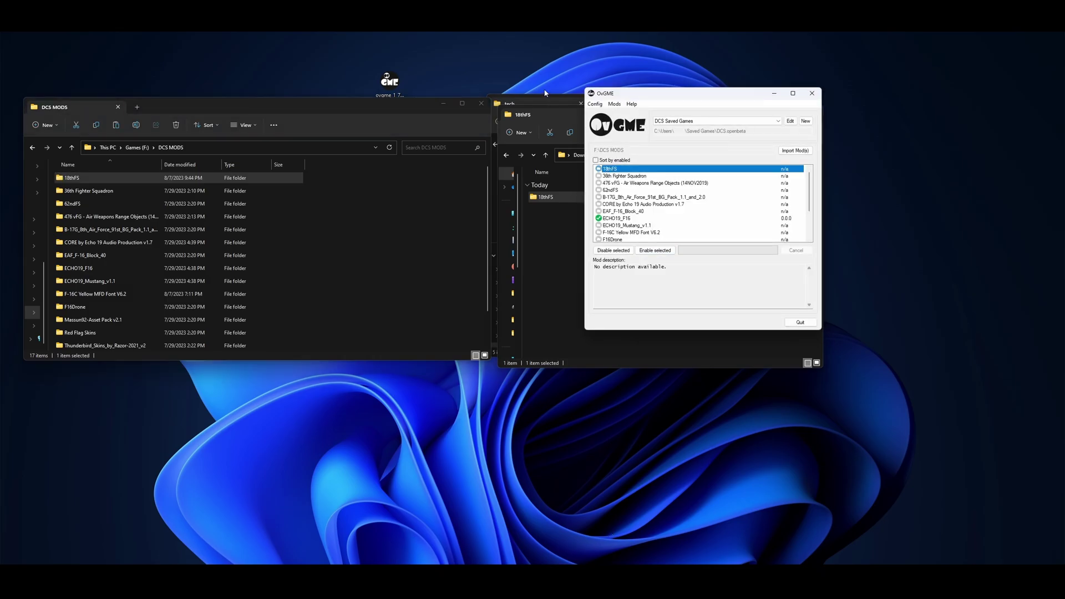
# Close the Downloads 18thFS window and browse the tech window to the Liveries\F-16C_50 folder under DCS.openbeta
pyautogui.click(553, 117)
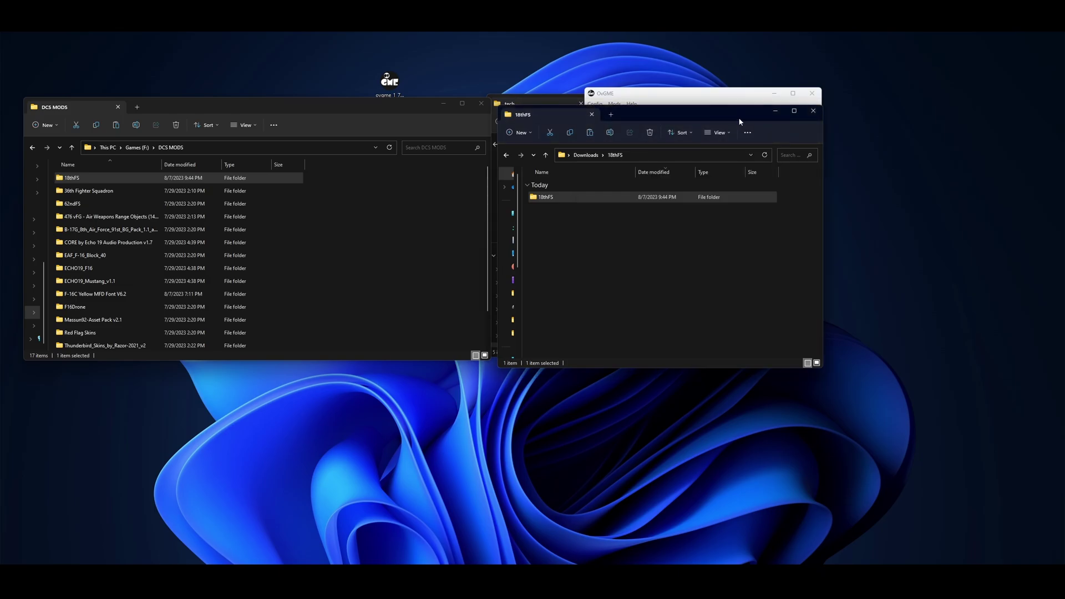
pyautogui.click(814, 112)
pyautogui.click(544, 106)
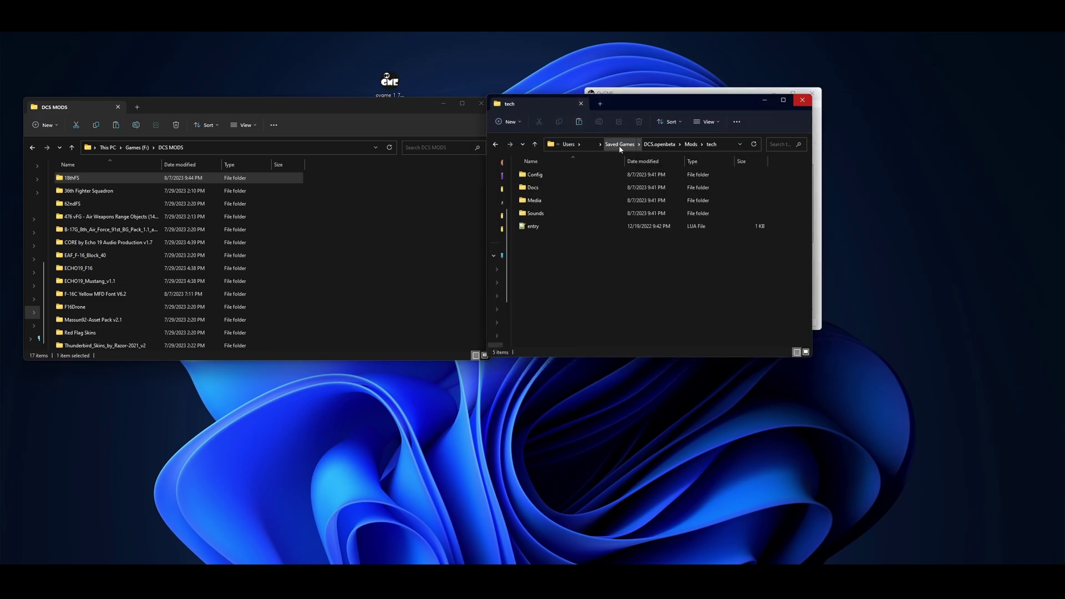
pyautogui.click(659, 144)
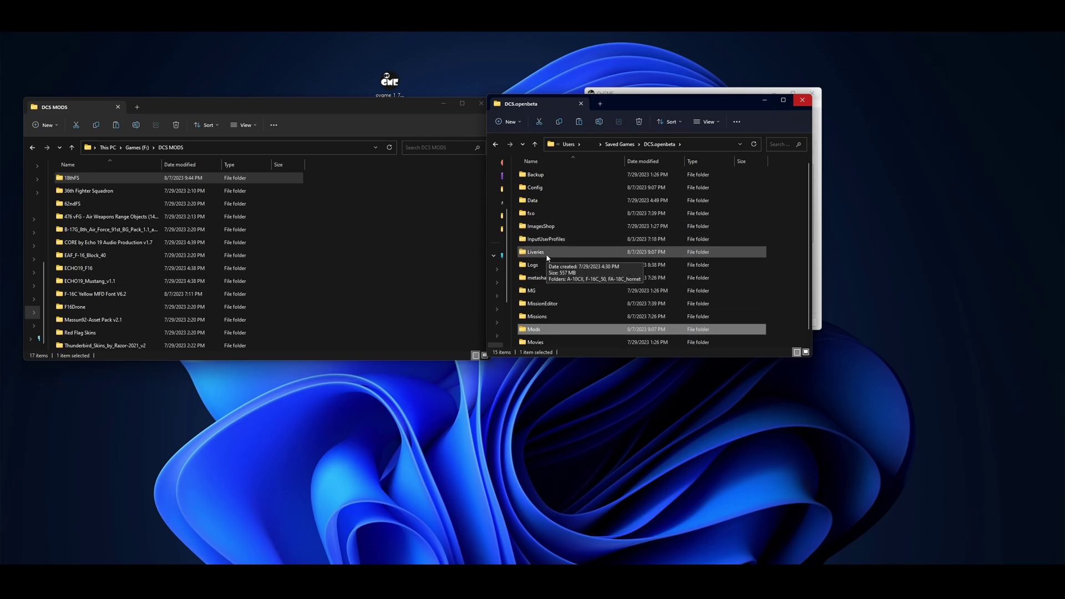
pyautogui.doubleClick(547, 255)
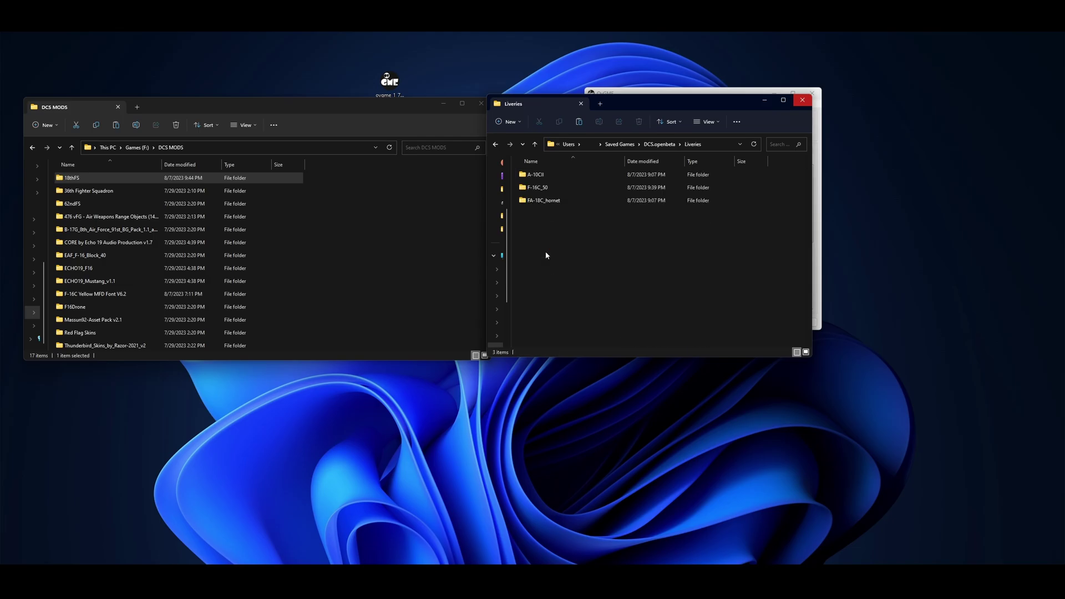
pyautogui.doubleClick(535, 188)
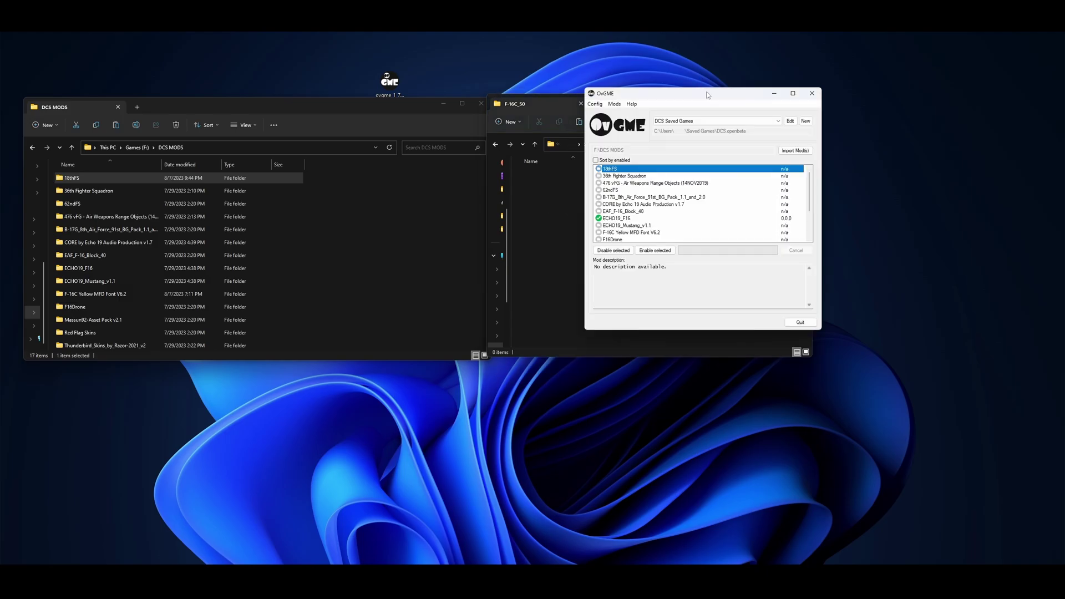
# Move OvGME clear of the File Explorer windows and enable the 18thFS mod
pyautogui.moveTo(700, 90); pyautogui.dragTo(910, 55)
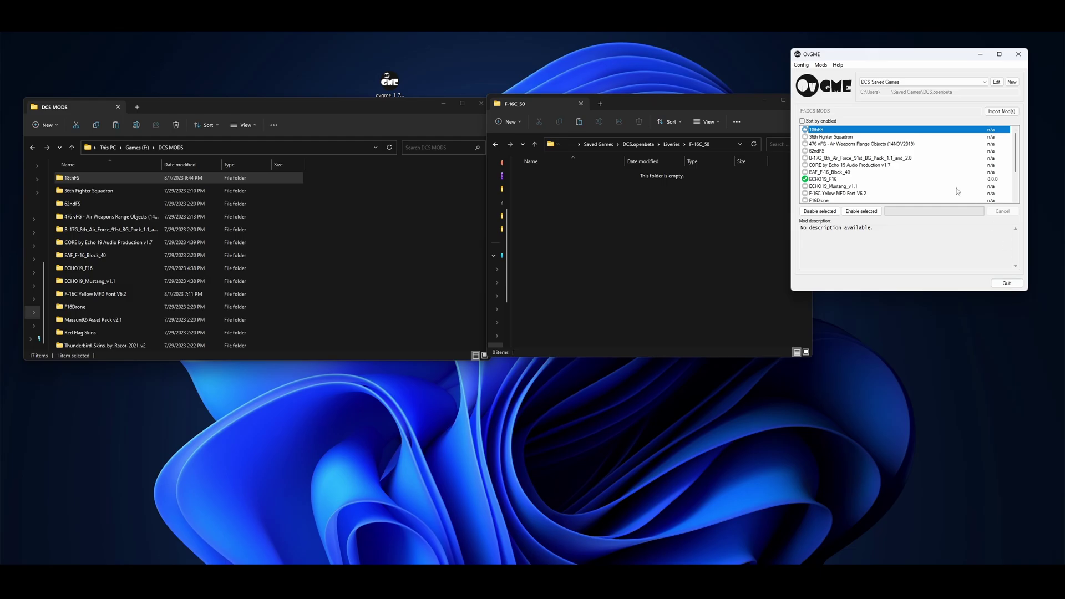
pyautogui.click(861, 212)
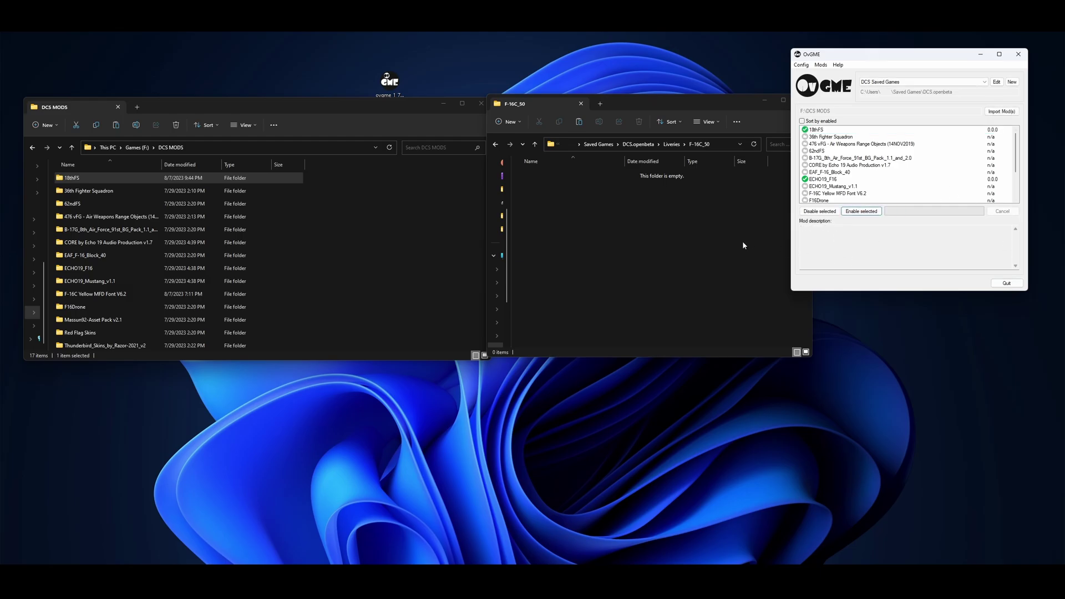
# Go back up to the DCS.openbeta folder and examine where the enabled 18thFS mod placed its files
pyautogui.click(673, 145)
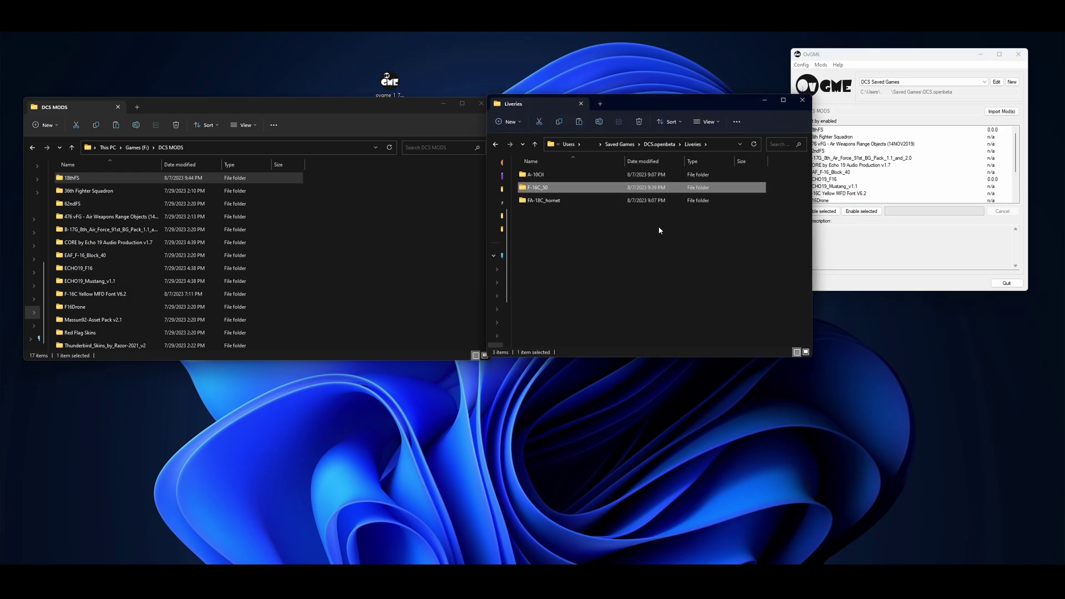
pyautogui.click(659, 144)
pyautogui.scroll(-6, 595, 285)
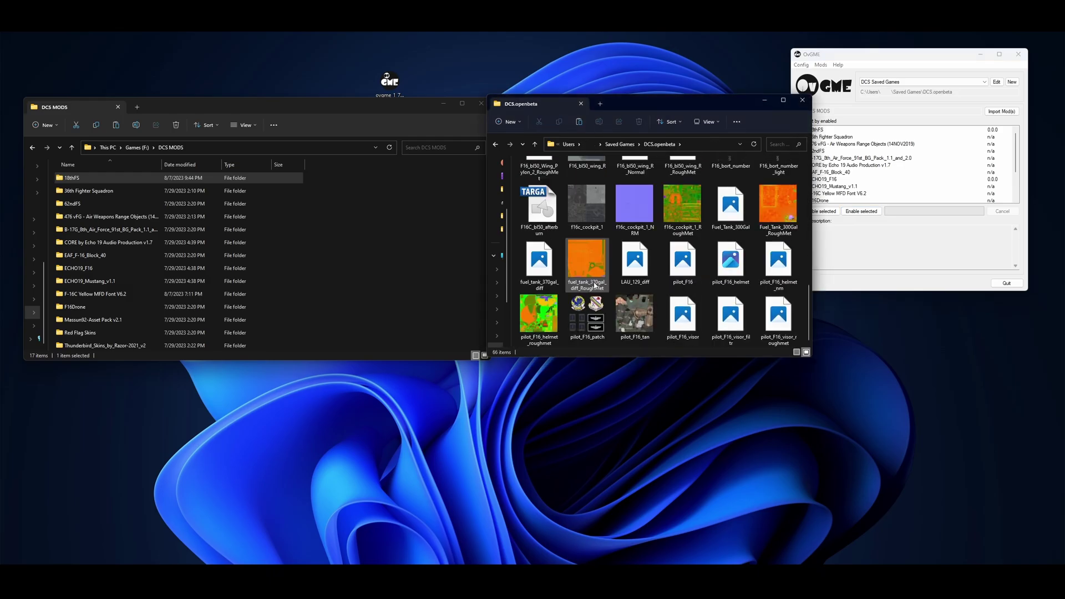
pyautogui.scroll(6, 705, 294)
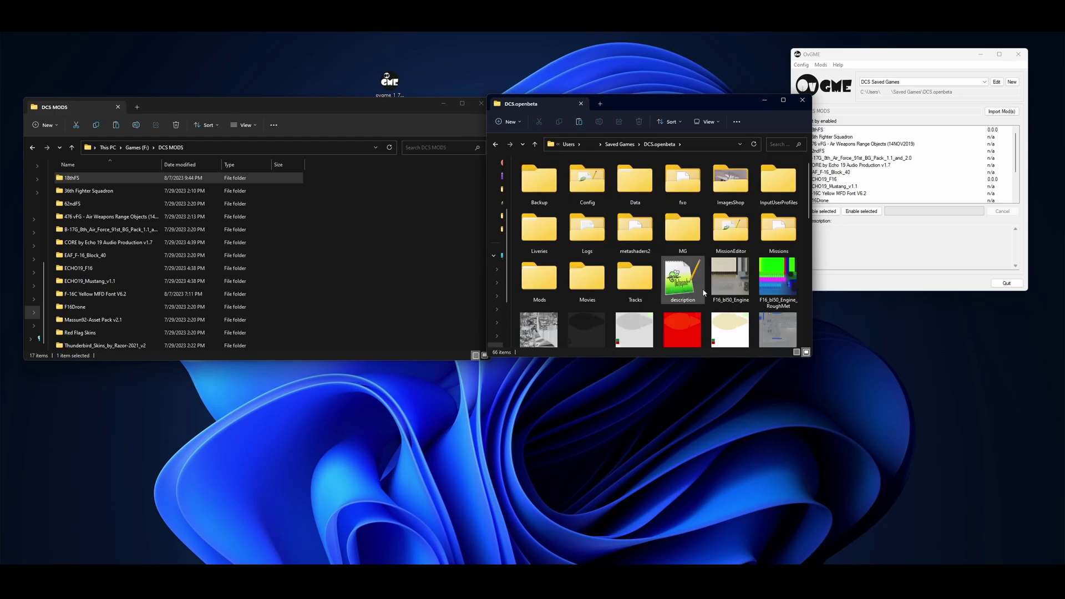
pyautogui.scroll(-6, 704, 293)
pyautogui.click(724, 290)
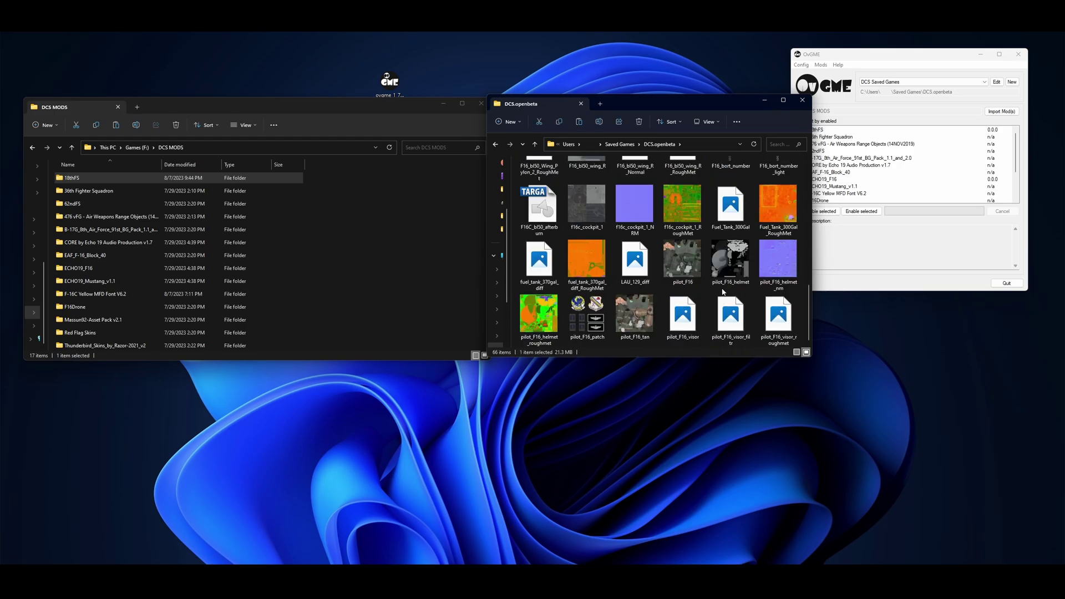
pyautogui.scroll(6, 723, 294)
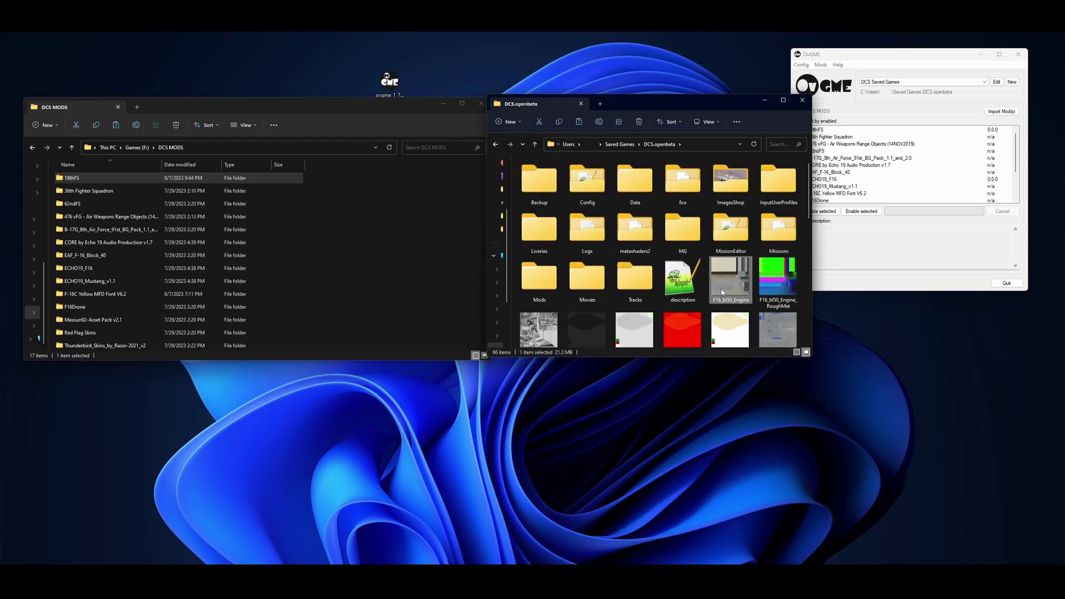
pyautogui.scroll(-5, 723, 293)
pyautogui.scroll(3, 723, 290)
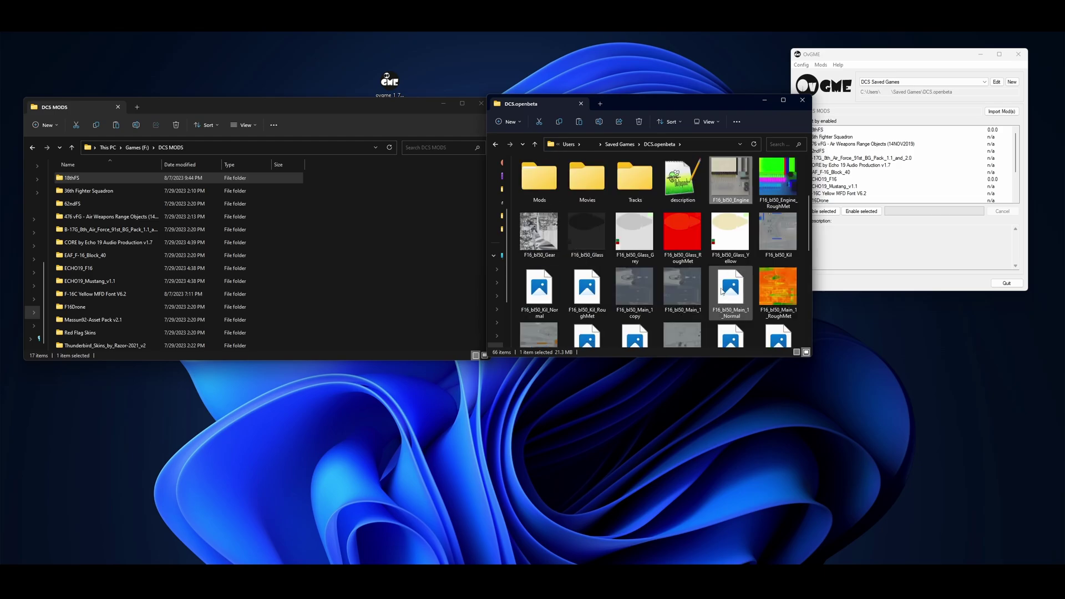
# Disable the 18thFS mod in OvGME, check the DCS.openbeta folder and close OvGME
pyautogui.click(823, 130)
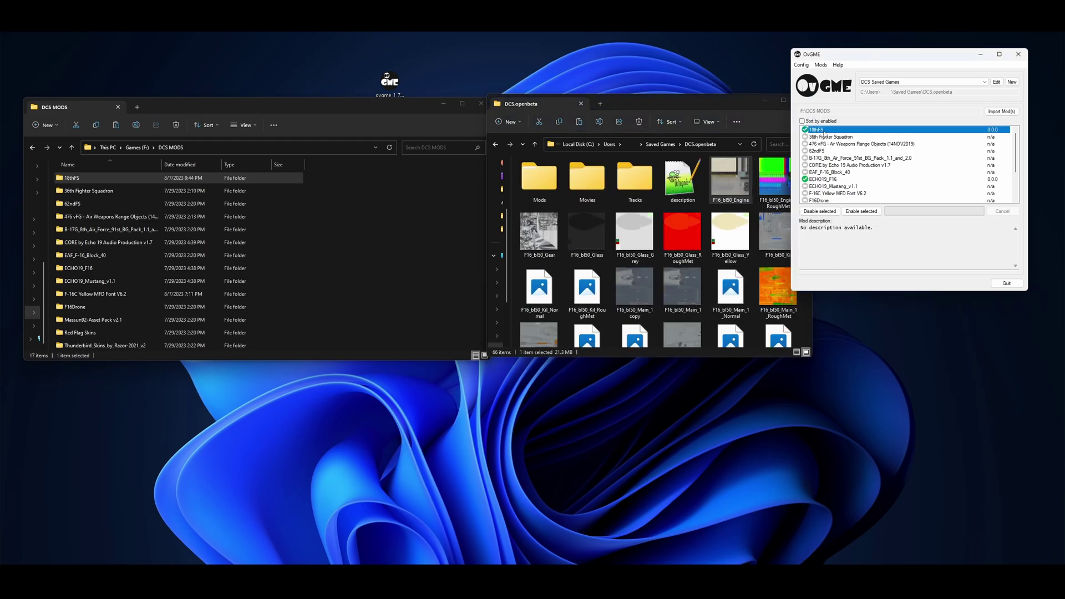
pyautogui.click(815, 213)
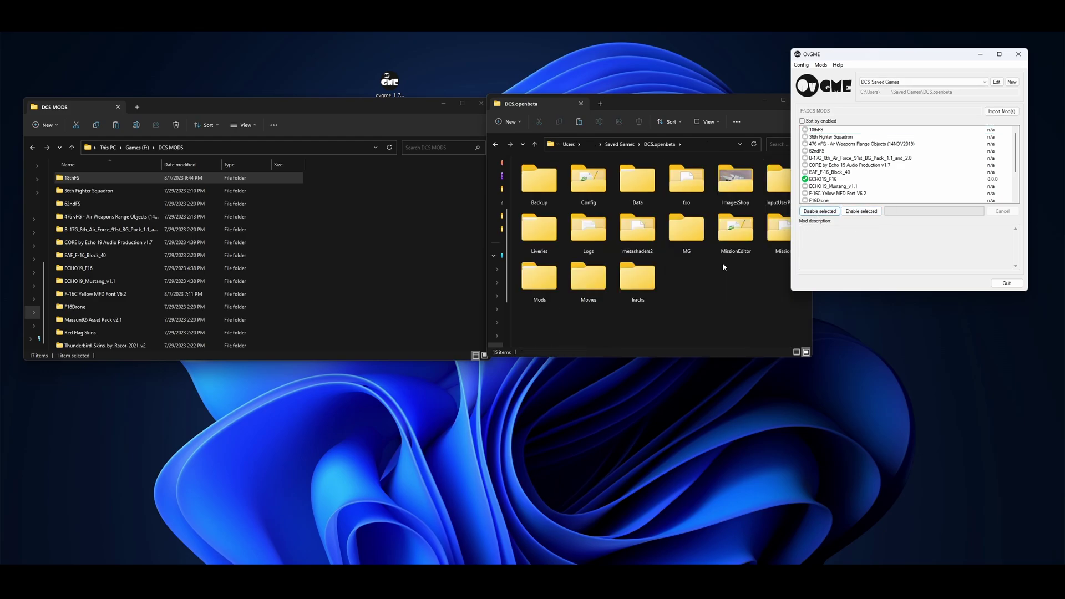
pyautogui.click(724, 294)
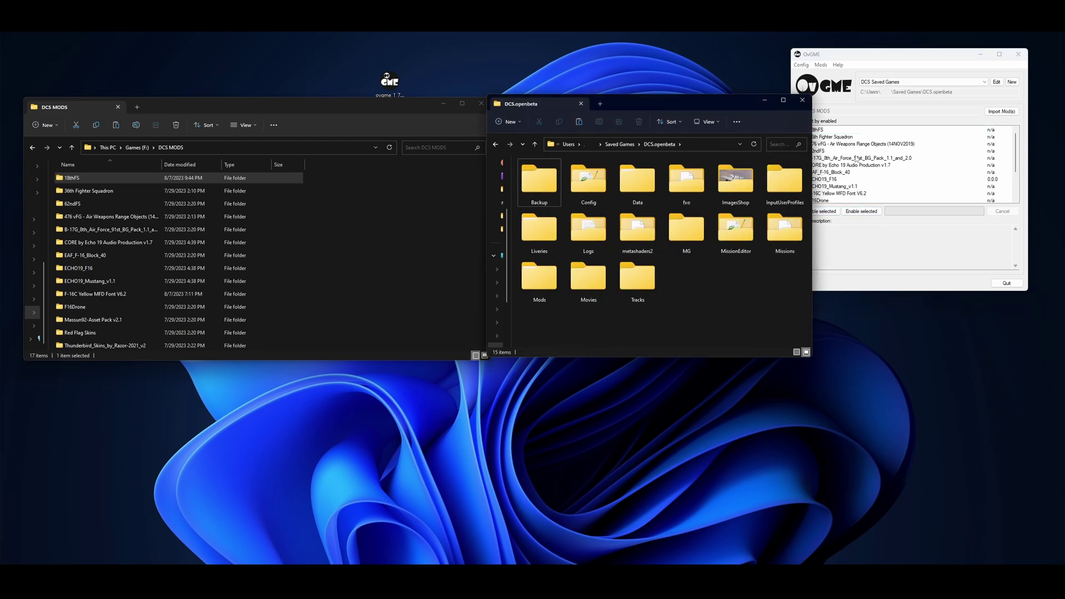
pyautogui.click(816, 131)
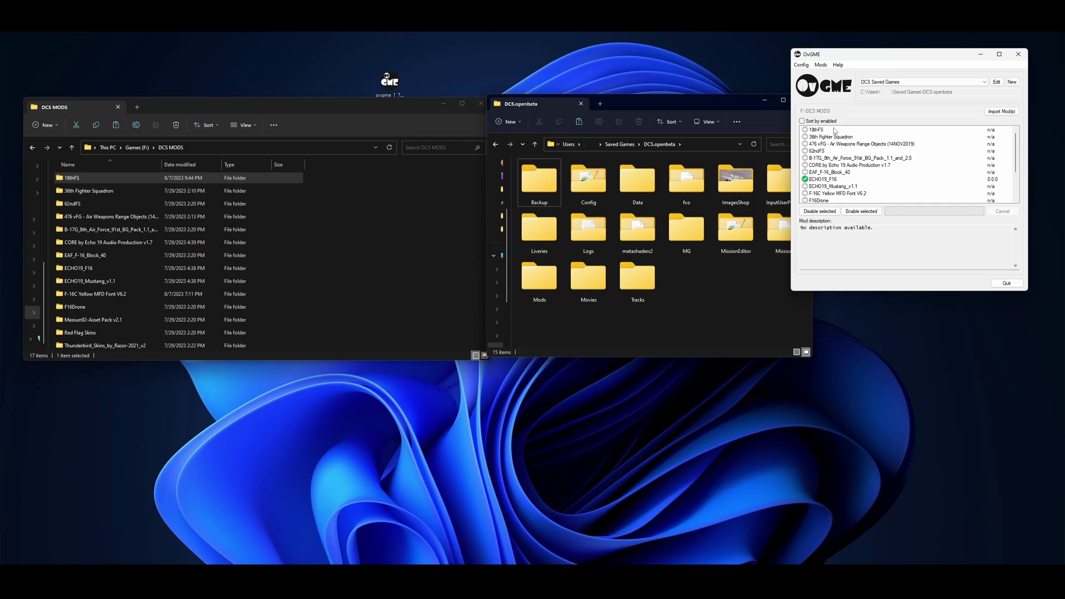
pyautogui.click(1018, 54)
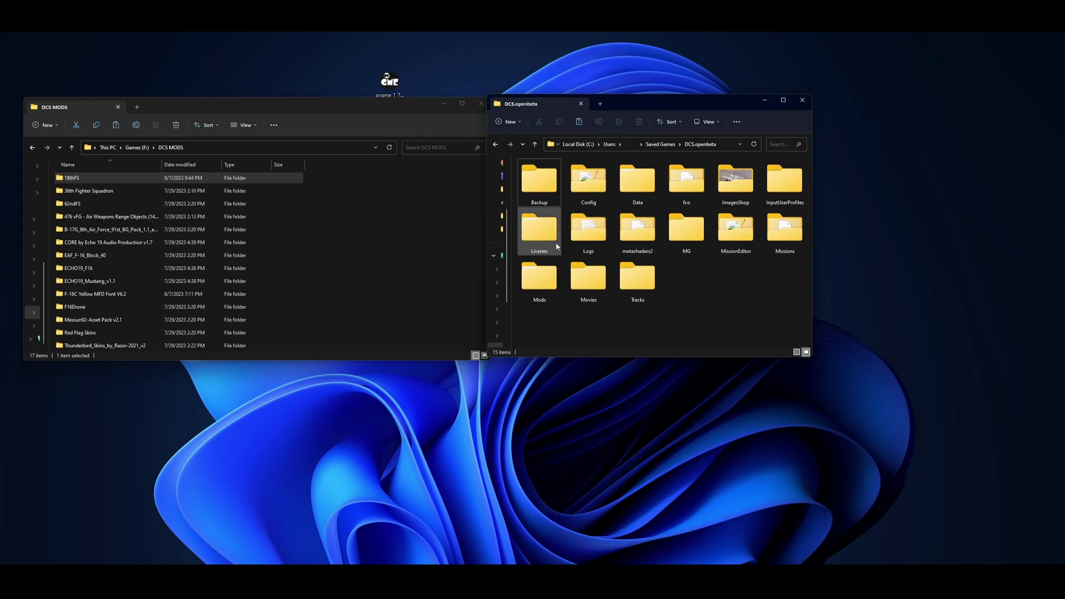
# Open the Liveries\F-16C_50 folder in DCS.openbeta and highlight the F-16C_50 part of its path
pyautogui.doubleClick(542, 232)
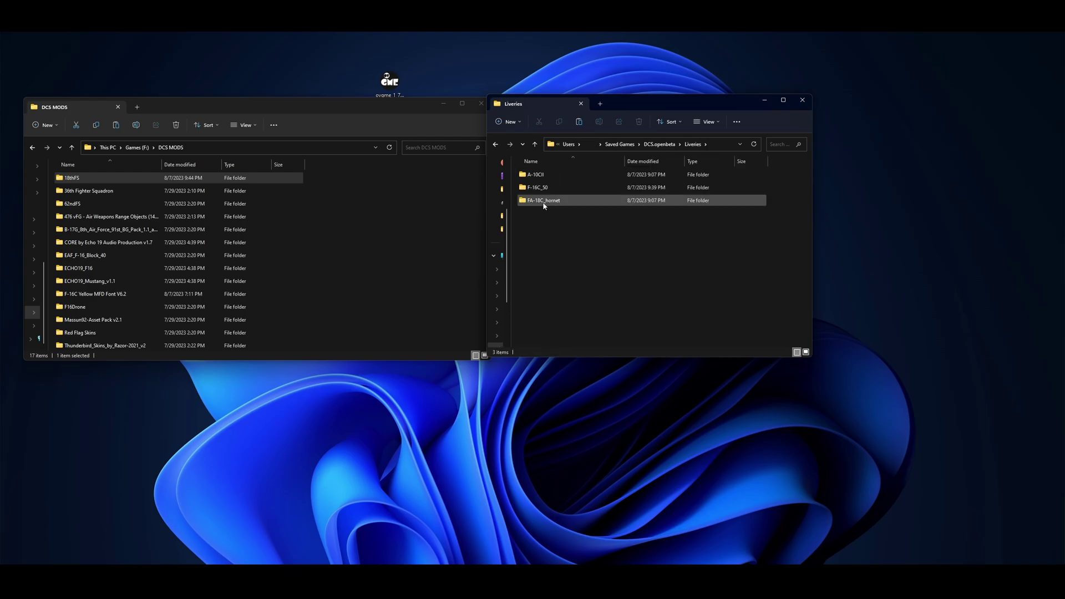
pyautogui.doubleClick(539, 189)
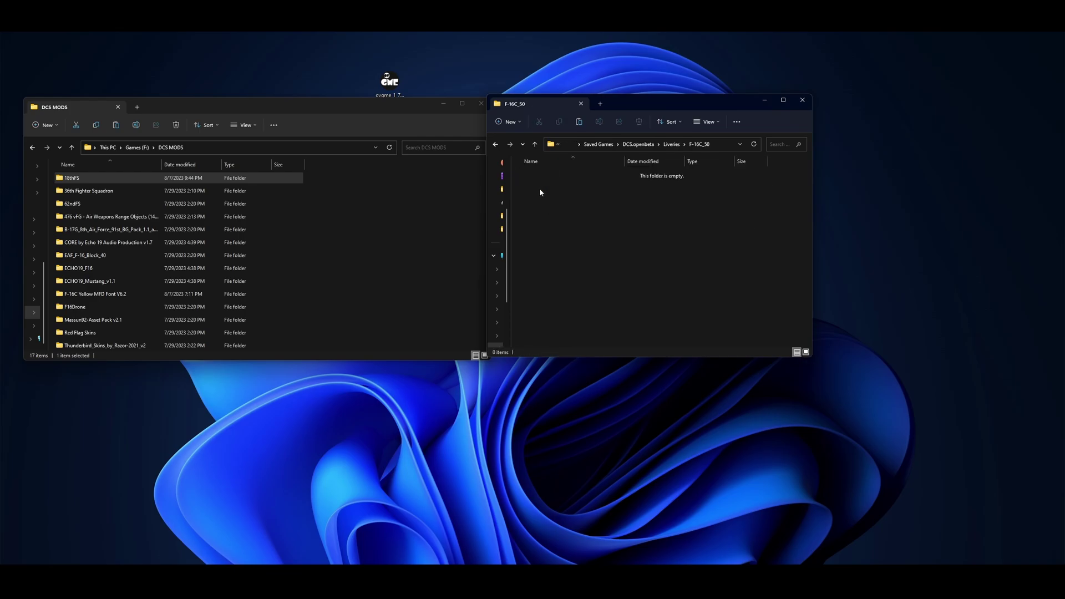
pyautogui.click(717, 145)
pyautogui.moveTo(703, 148); pyautogui.dragTo(674, 145)
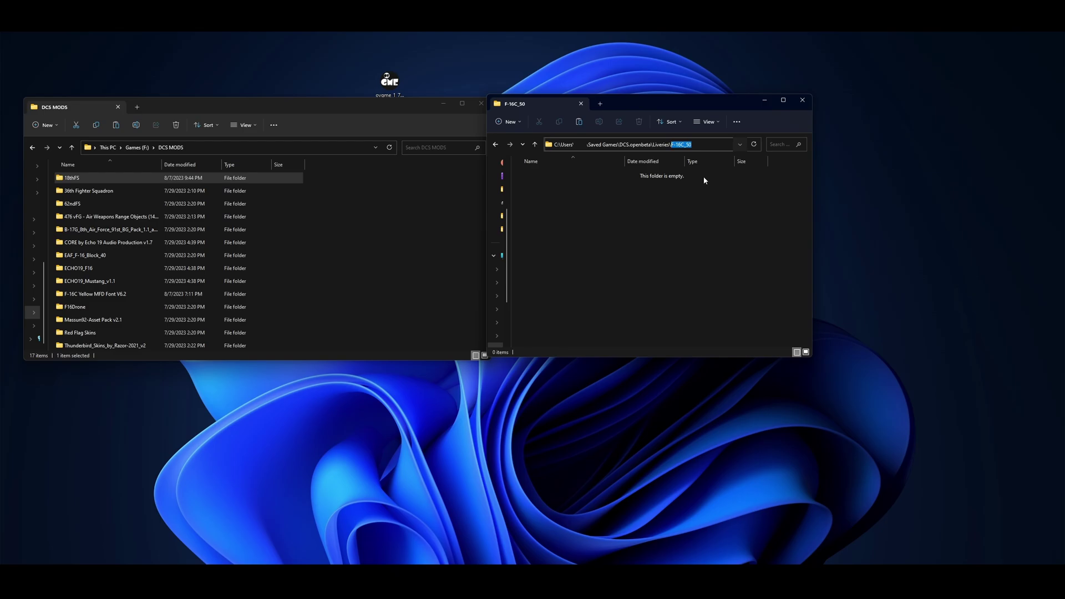
# Open the 18thFS folder in DCS MODS and create a new folder in it named F-16C_50
pyautogui.click(375, 212)
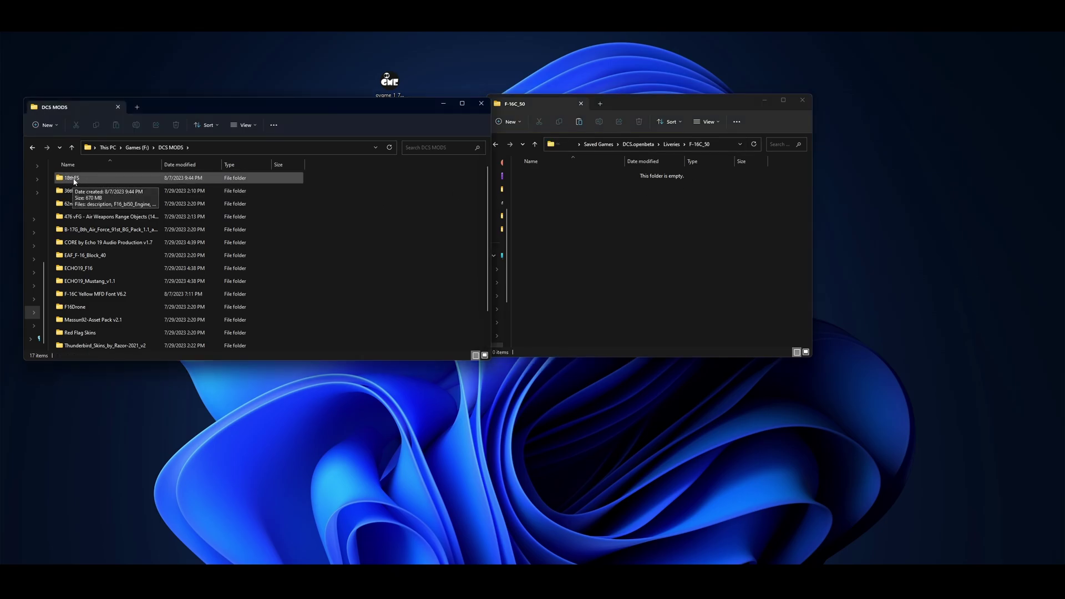
pyautogui.doubleClick(74, 179)
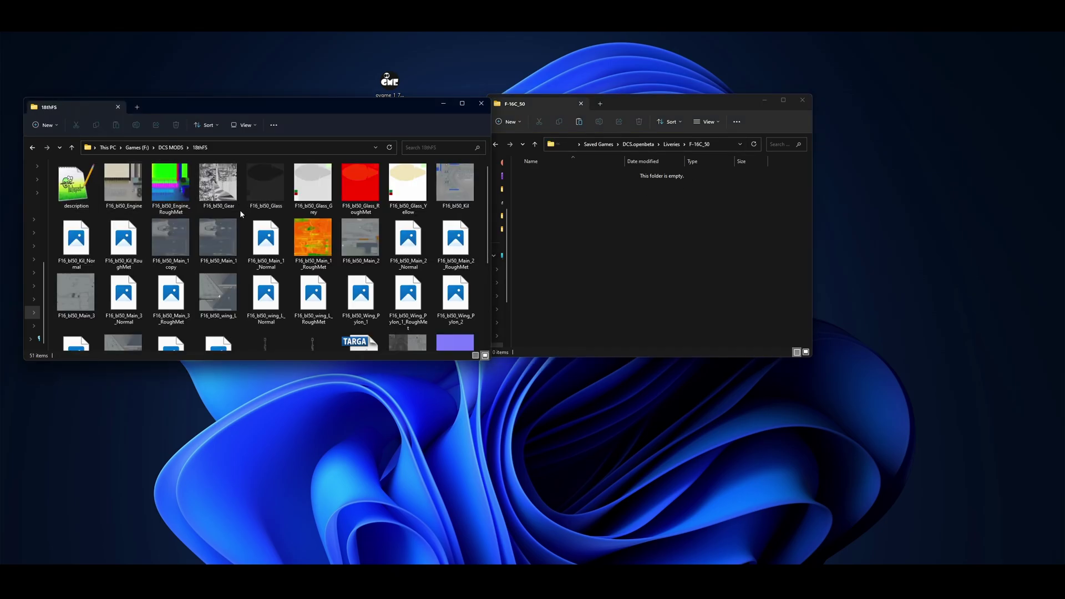
pyautogui.rightClick(241, 214)
pyautogui.moveTo(300, 277)
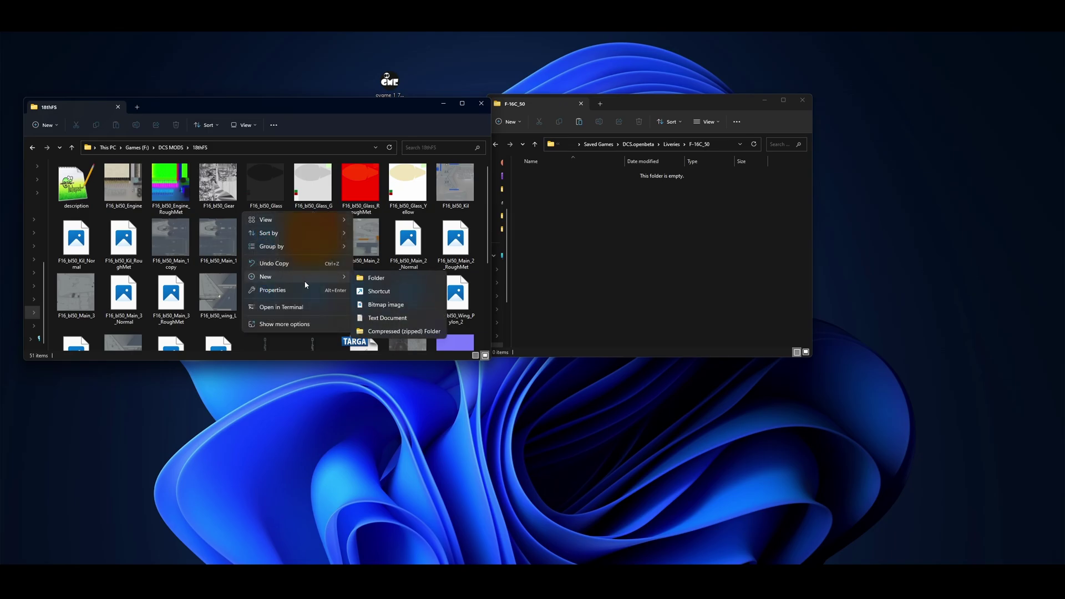
pyautogui.click(394, 283)
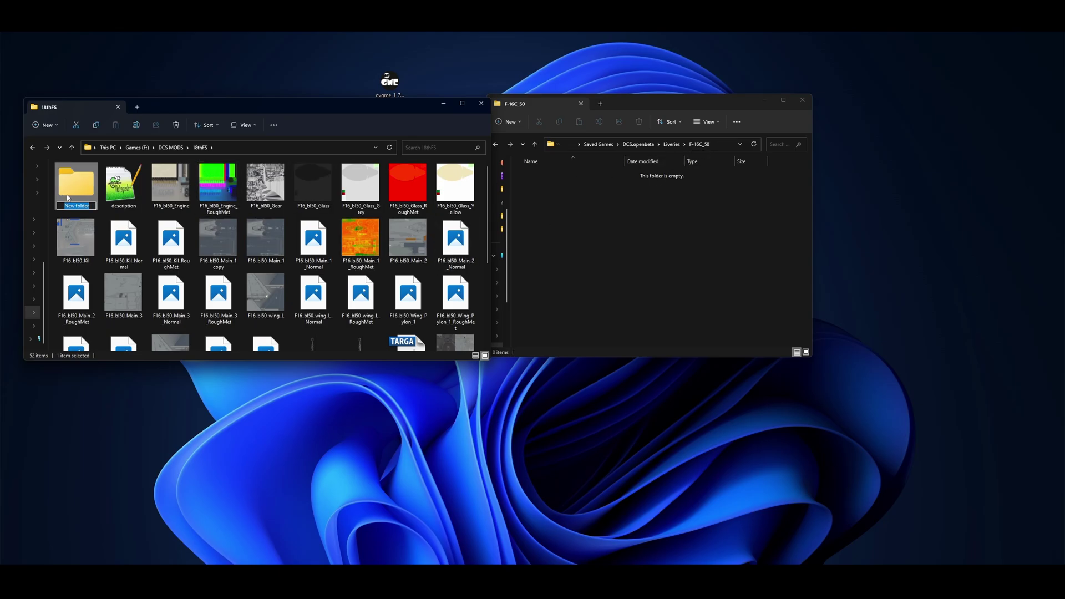
pyautogui.write('F-16C_50')
pyautogui.click(119, 186)
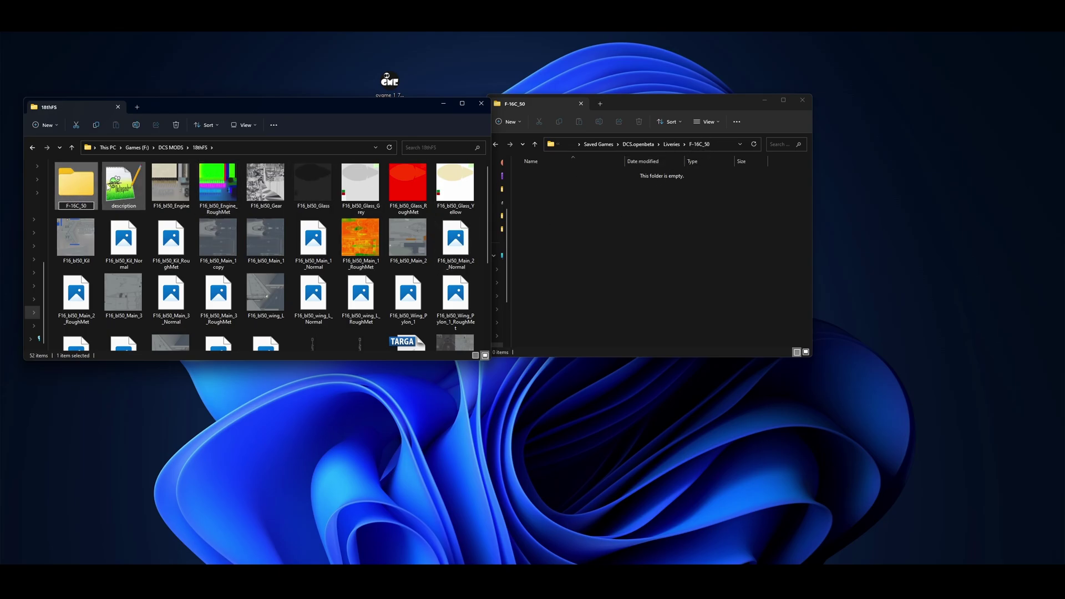
# Move all the livery files in the 18thFS folder into the new F-16C_50 folder
pyautogui.hotkey('ctrl', 'a')
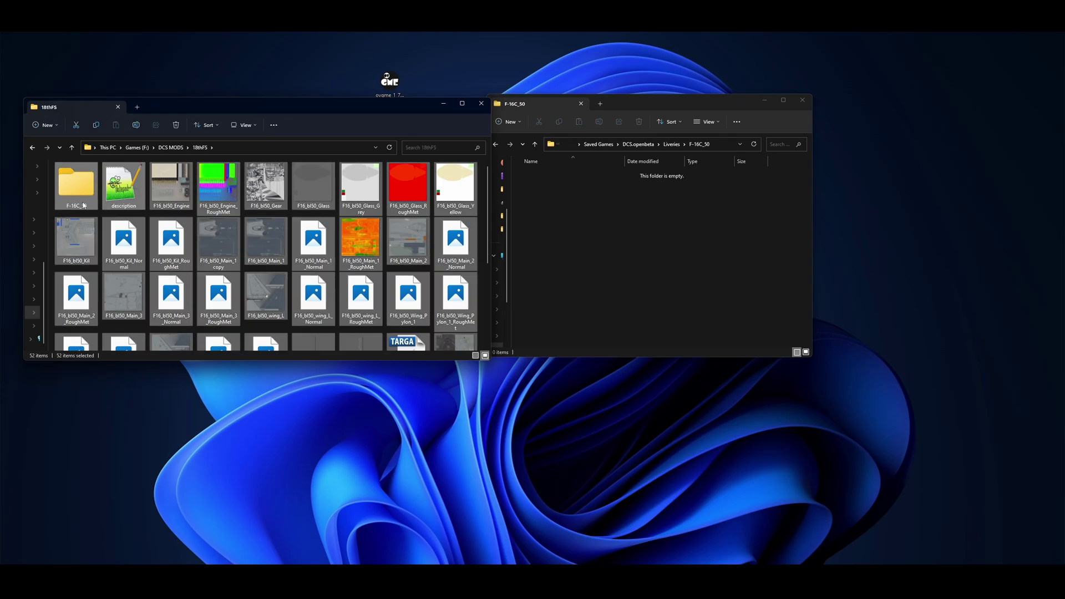
pyautogui.keyDown('ctrl'); pyautogui.click(71, 188); pyautogui.keyUp('ctrl')
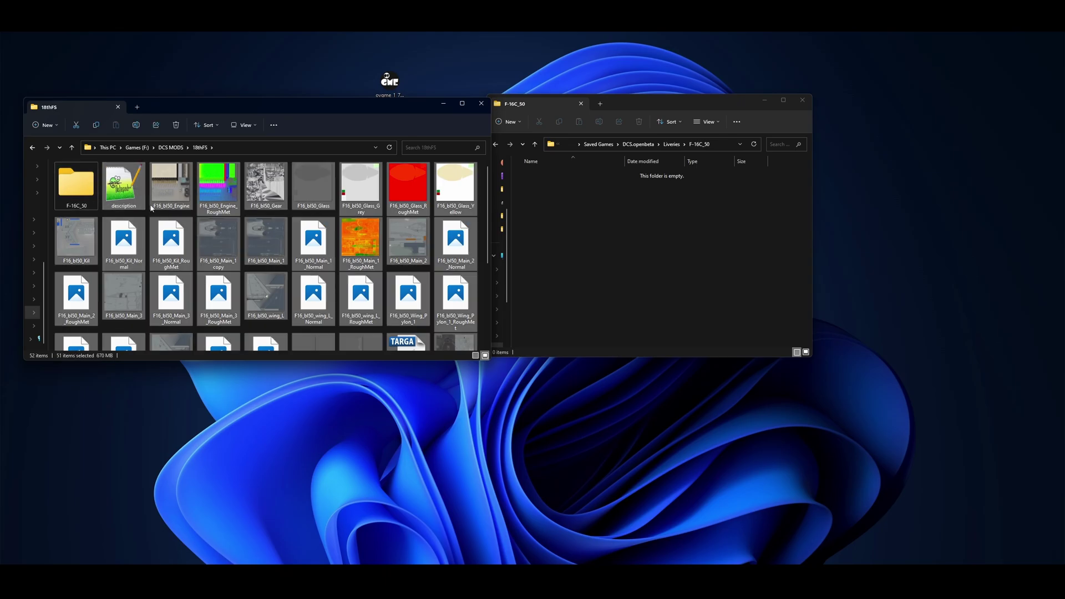
pyautogui.moveTo(133, 188); pyautogui.dragTo(84, 189)
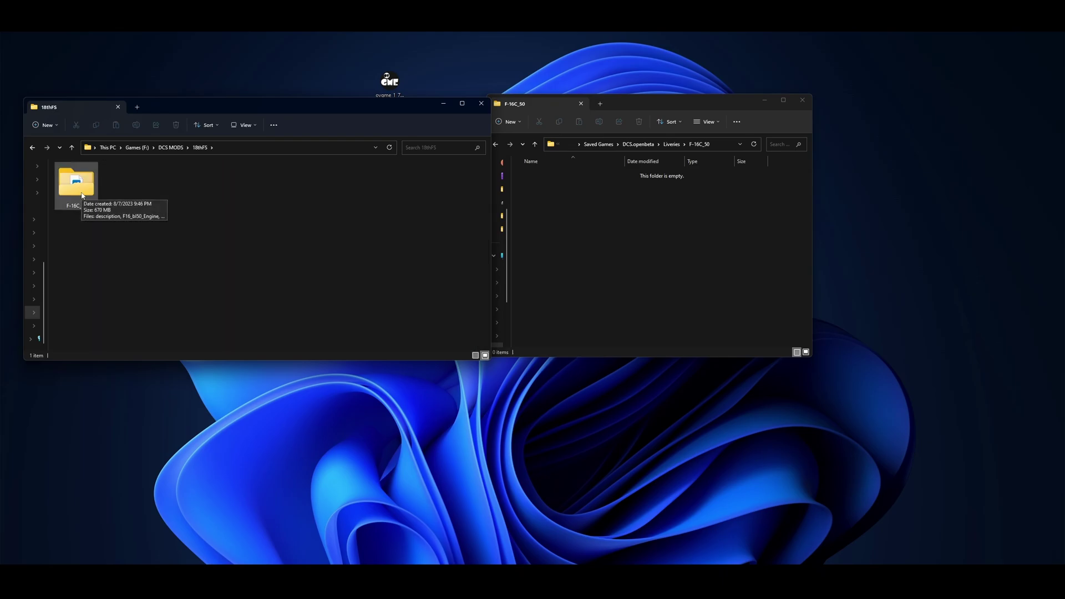
# Create a Liveries folder inside 18thFS and move the F-16C_50 folder into it
pyautogui.rightClick(172, 203)
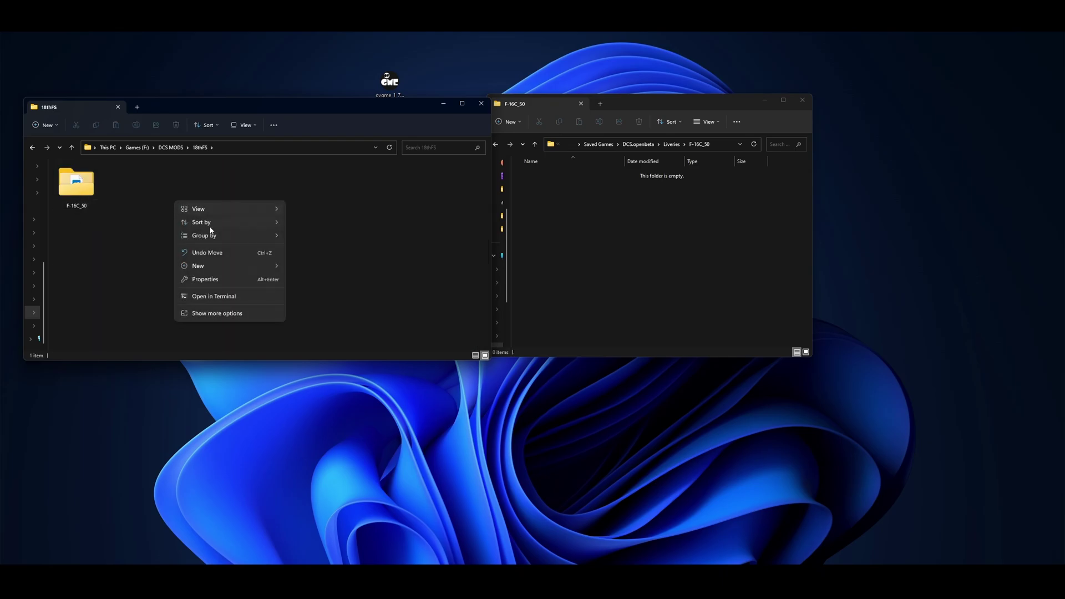
pyautogui.moveTo(218, 266)
pyautogui.click(329, 265)
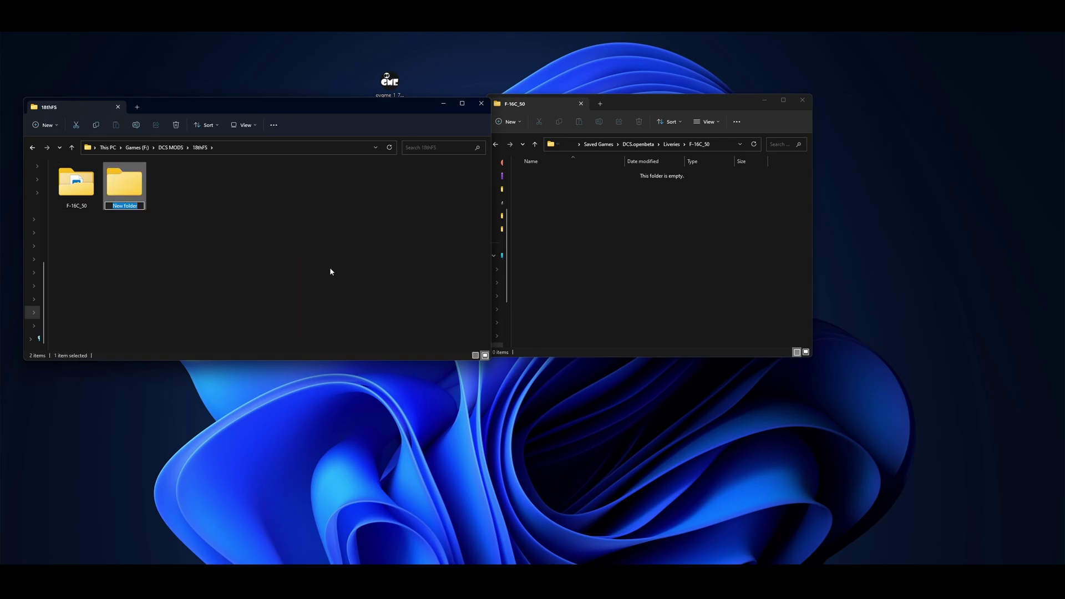
pyautogui.write('Liveries')
pyautogui.press('Return')
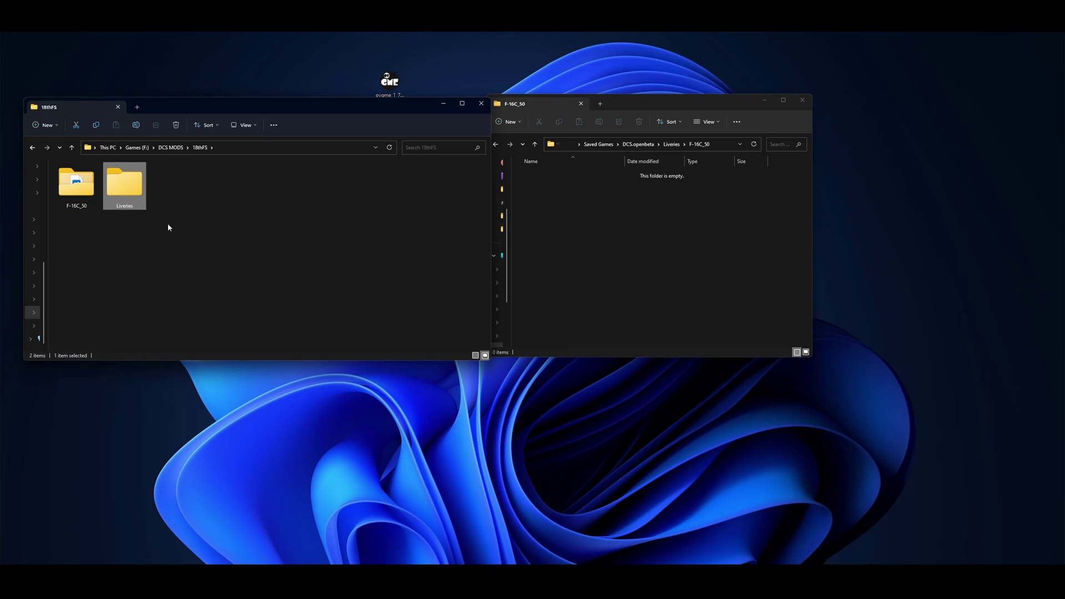
pyautogui.moveTo(78, 186); pyautogui.dragTo(129, 195)
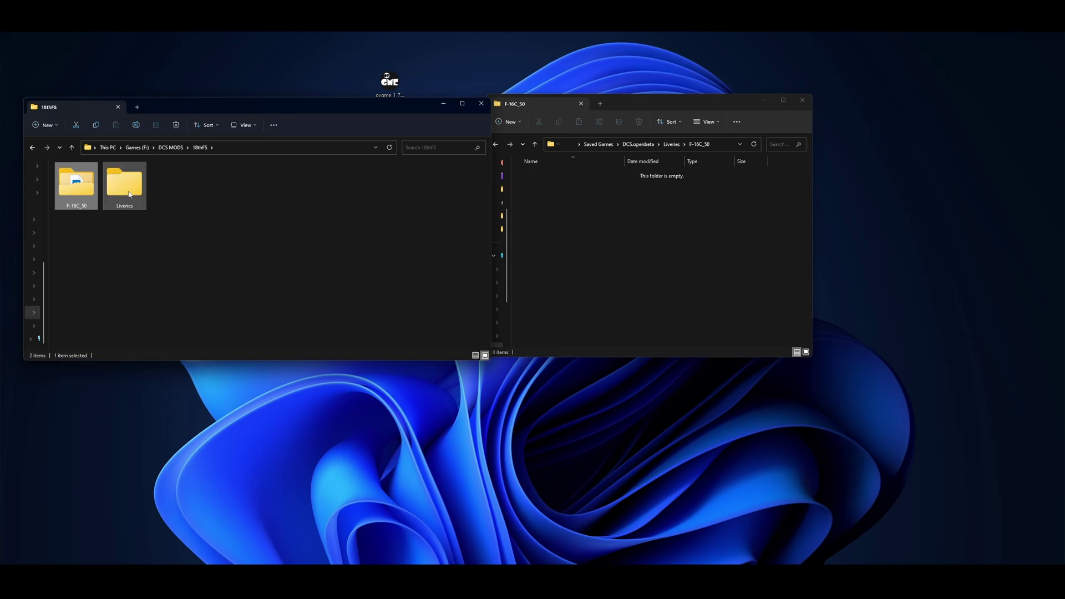
# Open the Liveries\F-16C_50 folder of the 18thFS mod in DCS MODS and create a new folder in it named 18thFS
pyautogui.click(170, 148)
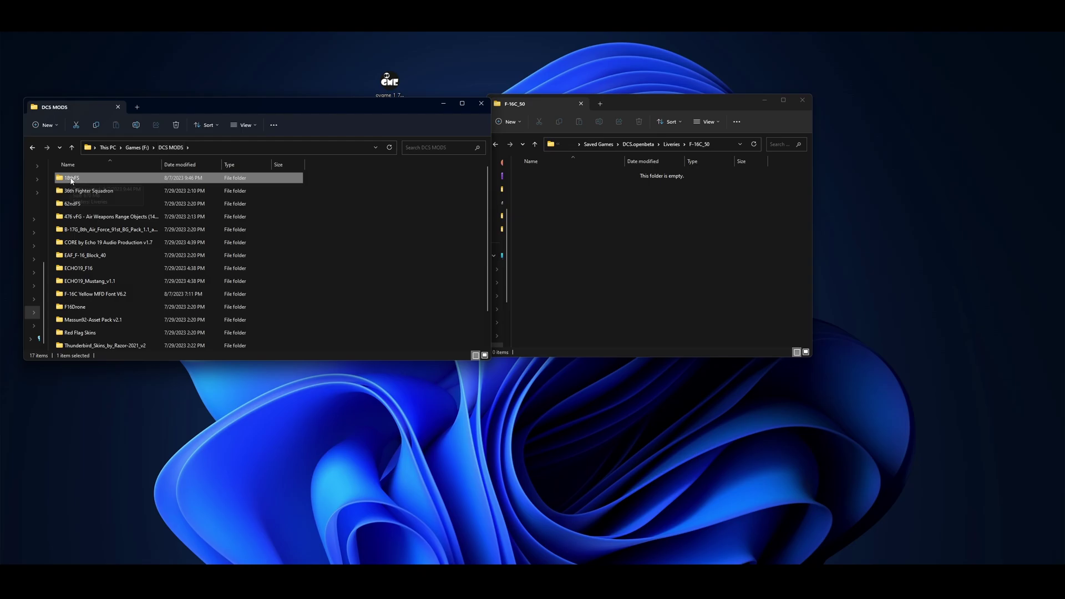
pyautogui.doubleClick(71, 179)
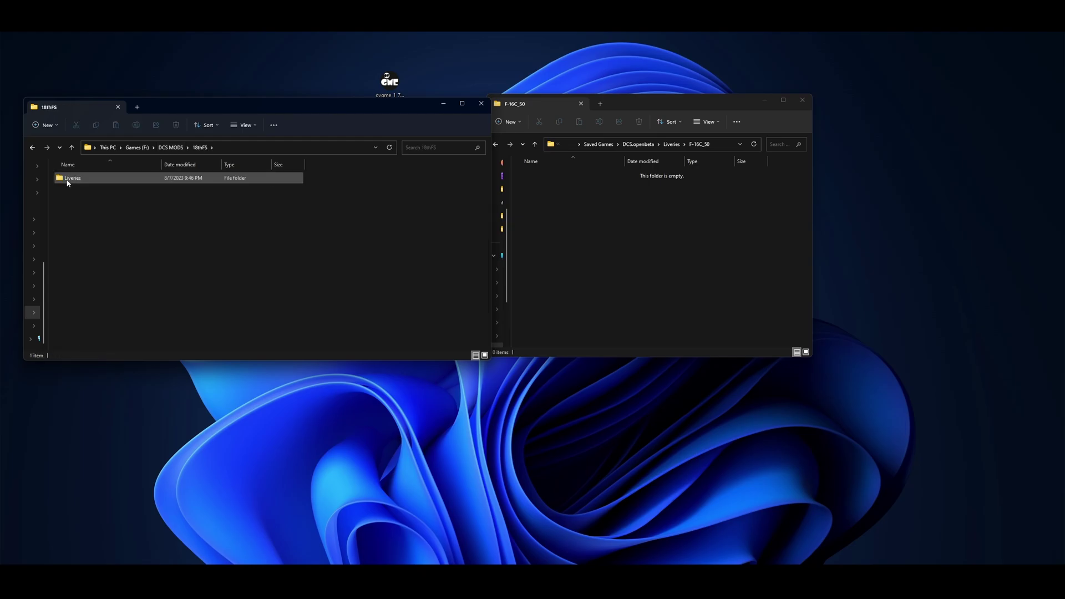
pyautogui.doubleClick(68, 179)
pyautogui.doubleClick(78, 179)
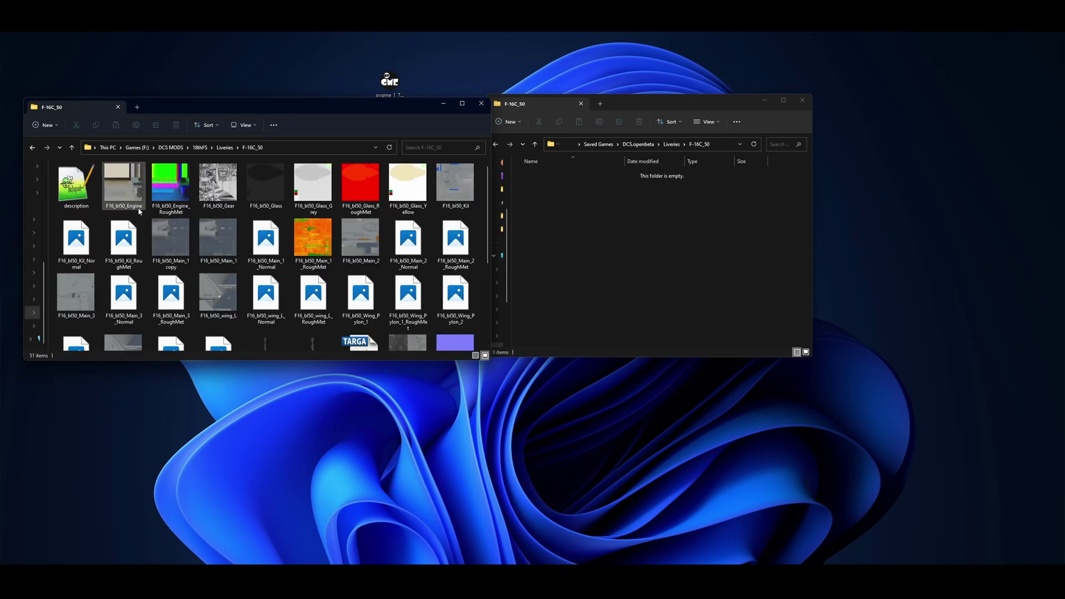
pyautogui.rightClick(102, 190)
pyautogui.moveTo(168, 256)
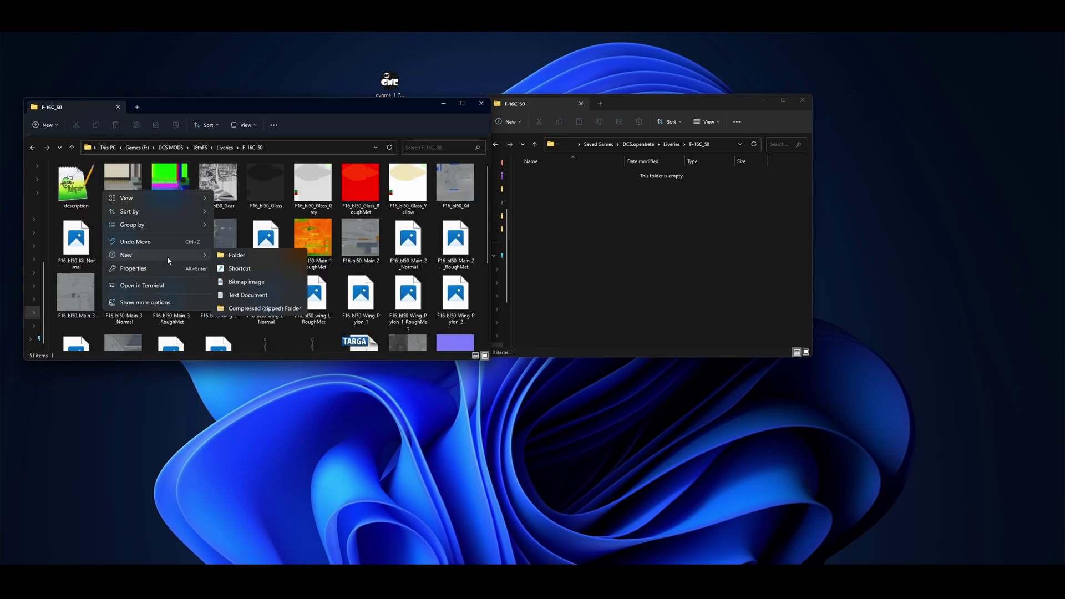
pyautogui.click(255, 258)
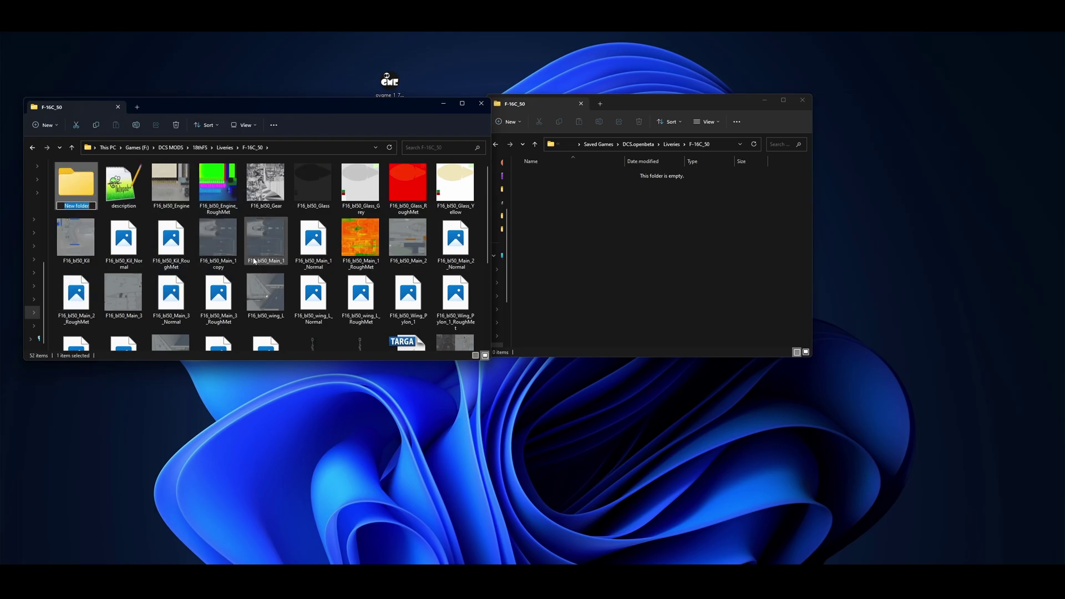
pyautogui.write('18thFS')
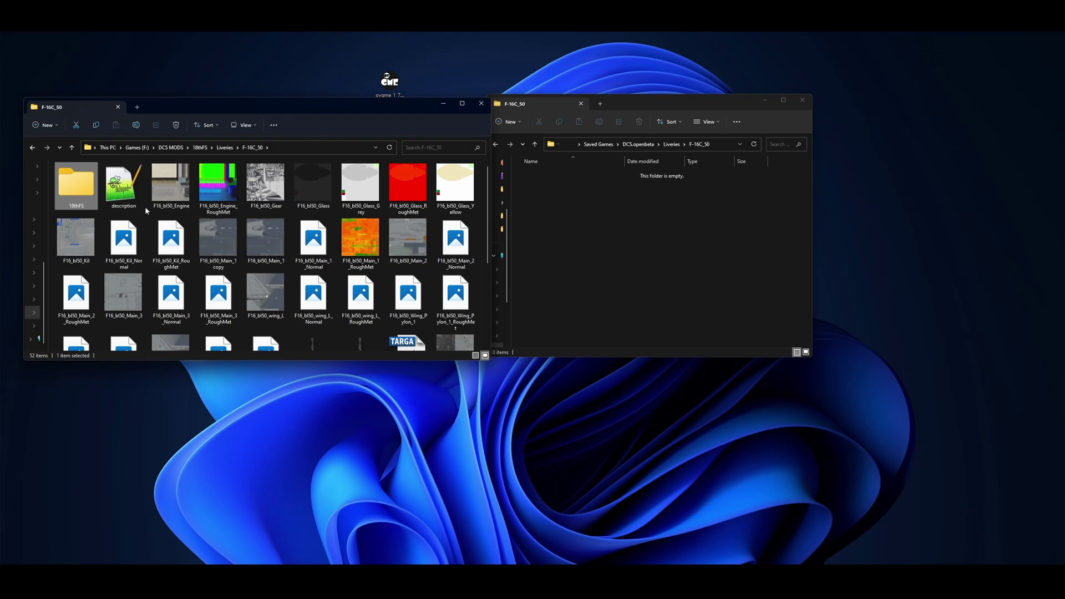
# Move all the livery files in F-16C_50 into the new 18thFS folder
pyautogui.click(123, 186)
pyautogui.scroll(-3, 173, 224)
pyautogui.click(345, 323)
pyautogui.hotkey('ctrl', 'a')
pyautogui.scroll(5, 249, 250)
pyautogui.keyDown('ctrl'); pyautogui.click(76, 183); pyautogui.keyUp('ctrl')
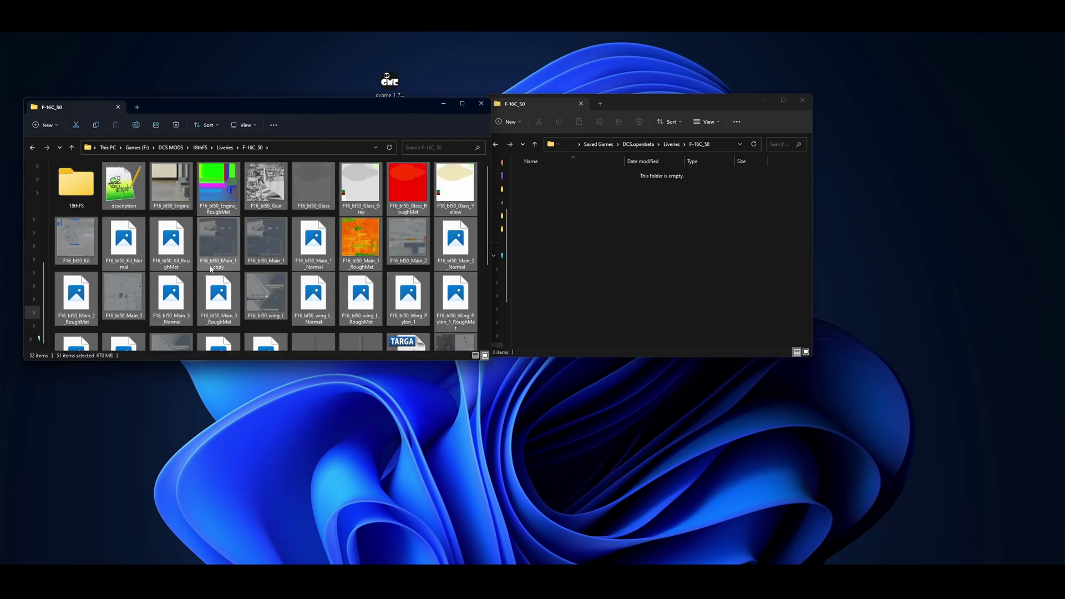
pyautogui.moveTo(124, 186); pyautogui.dragTo(78, 190)
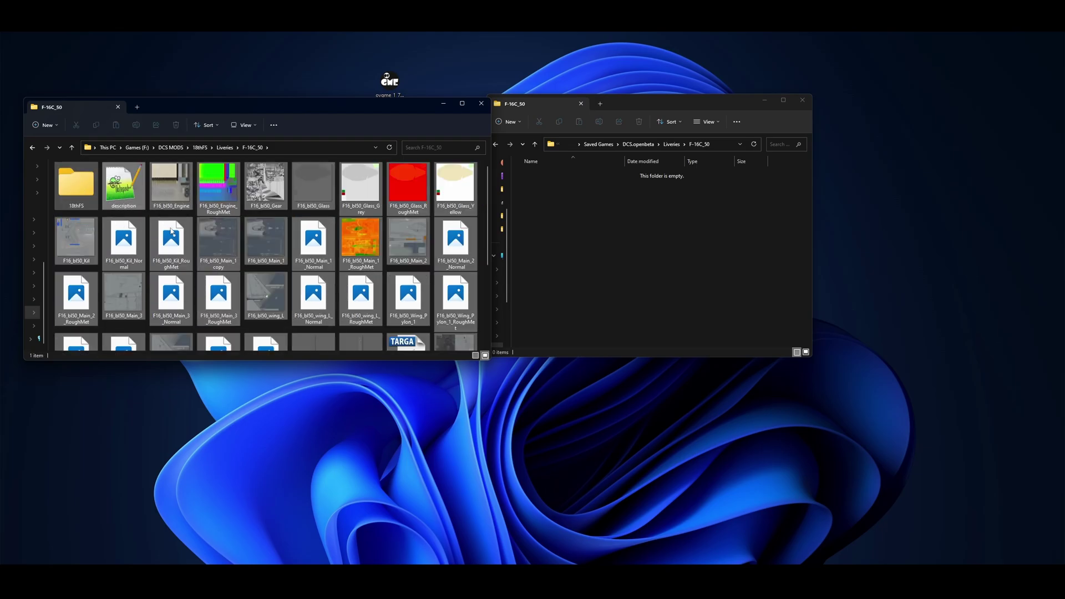
# Return to the mod's top-level 18thFS folder, then switch to OvGME and enable the 18thFS mod for DCS Saved Games
pyautogui.click(224, 148)
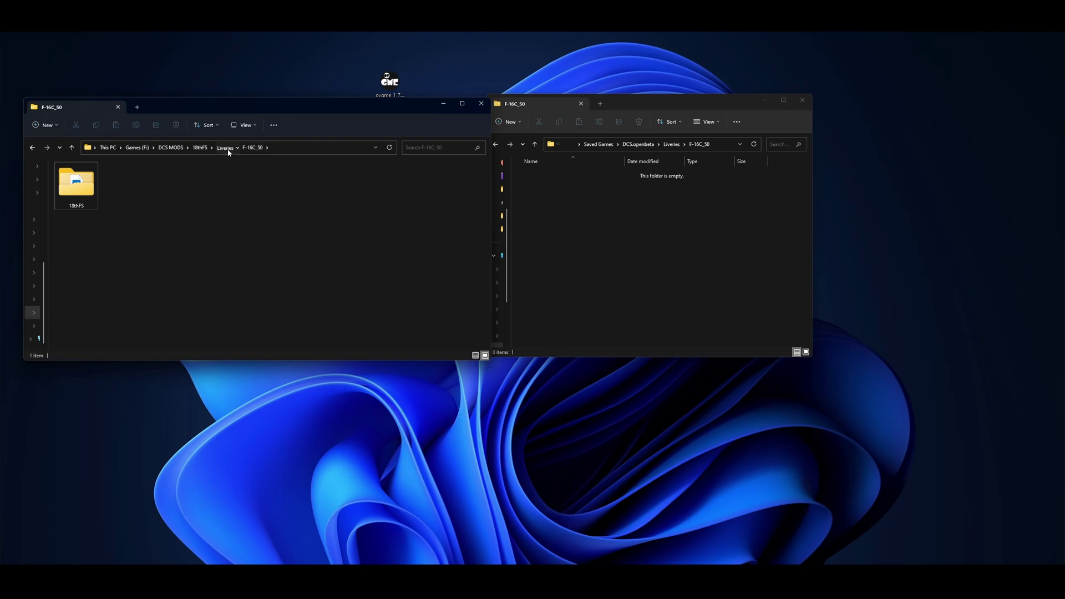
pyautogui.click(201, 148)
pyautogui.click(645, 199)
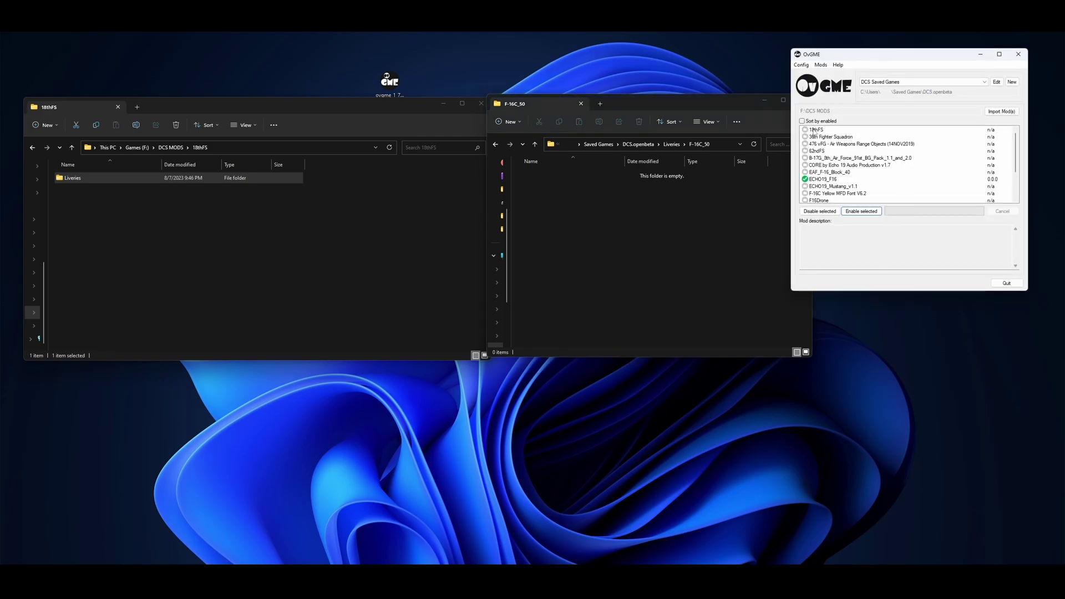
pyautogui.click(815, 130)
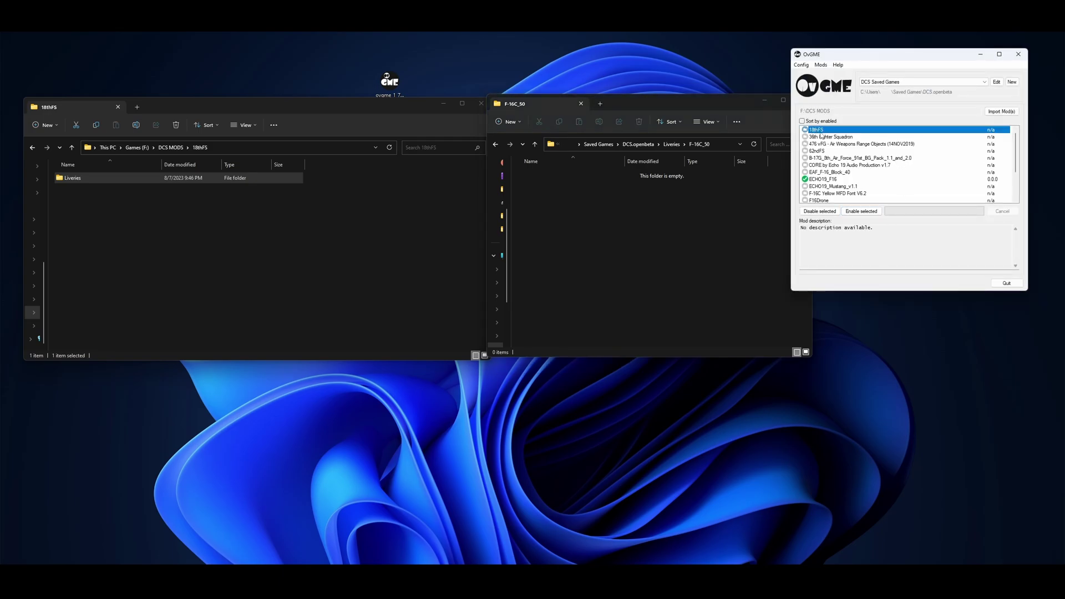
pyautogui.click(856, 213)
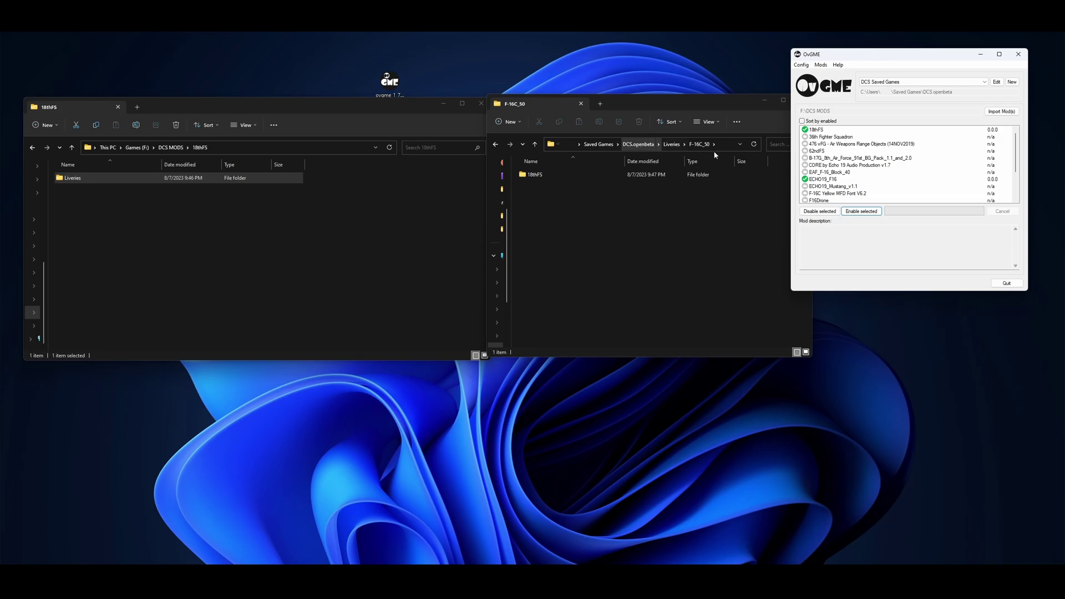
# Examine the installed 18thFS folder under Liveries\F-16C_50 in Saved Games, and go back up to the DCS.openbeta folder
pyautogui.doubleClick(533, 174)
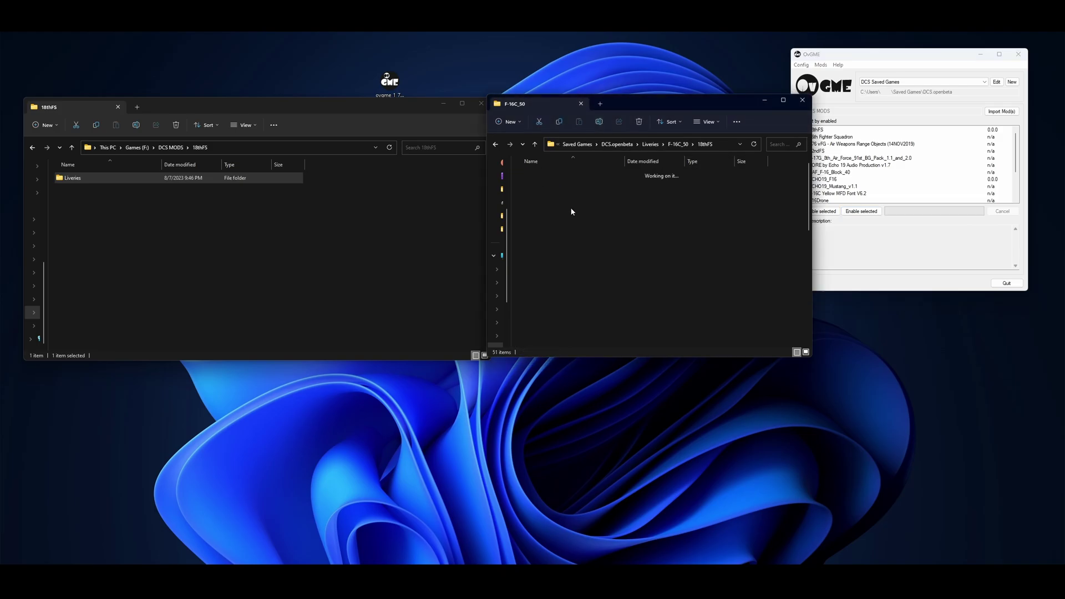
pyautogui.click(676, 144)
pyautogui.click(644, 148)
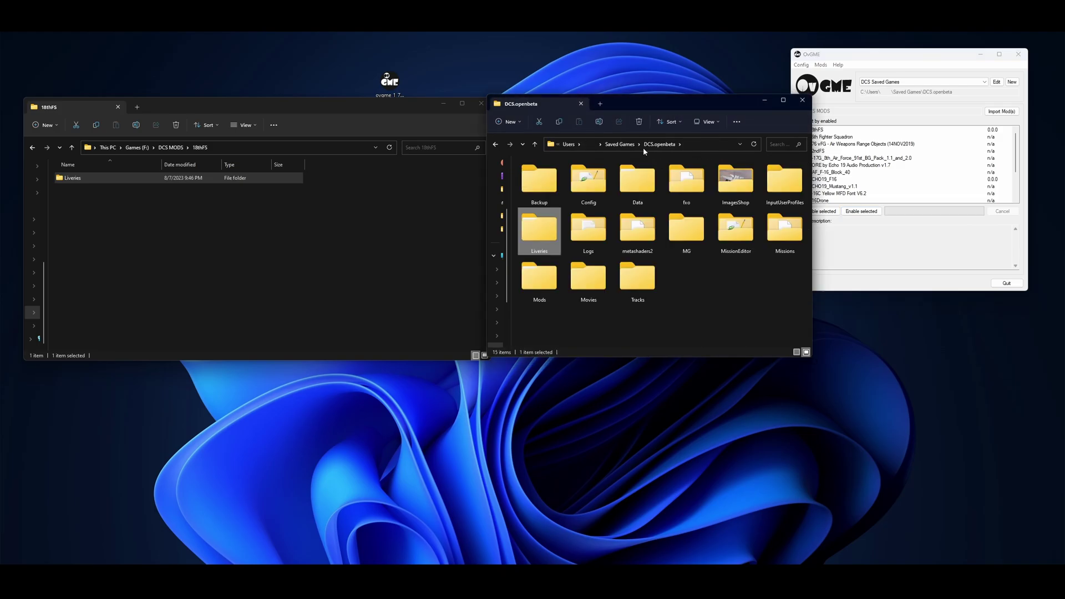
# Switch to OvGME and disable the 18thFS mod
pyautogui.click(263, 252)
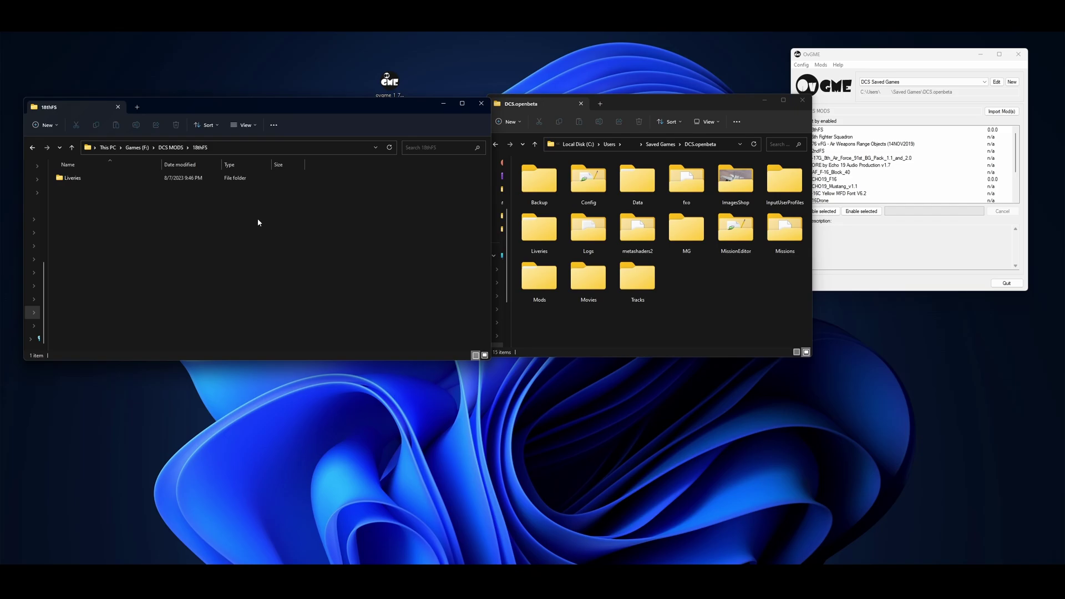
pyautogui.click(877, 51)
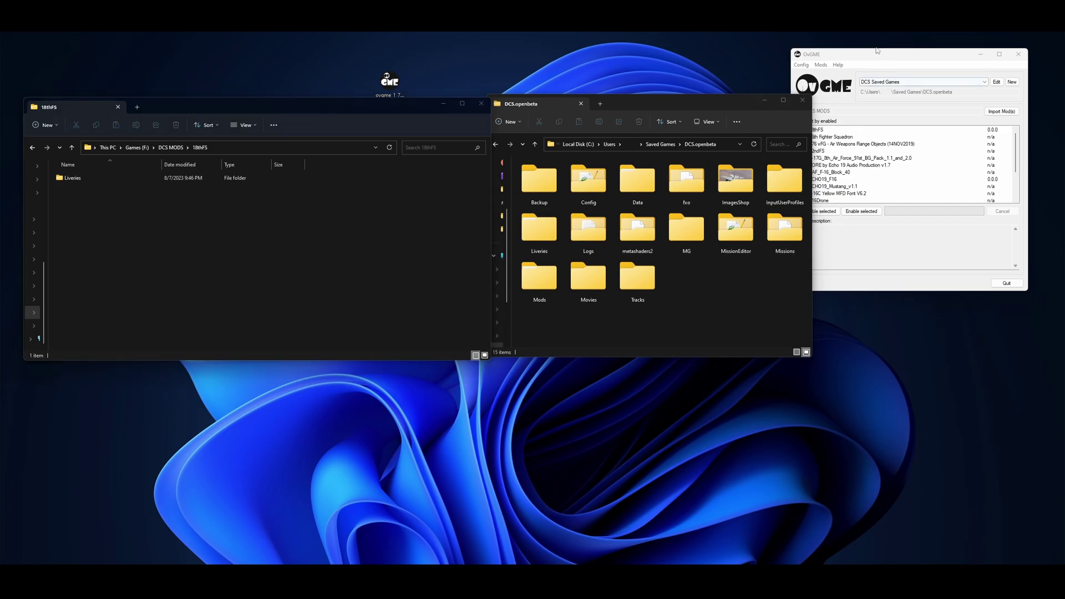
pyautogui.click(859, 133)
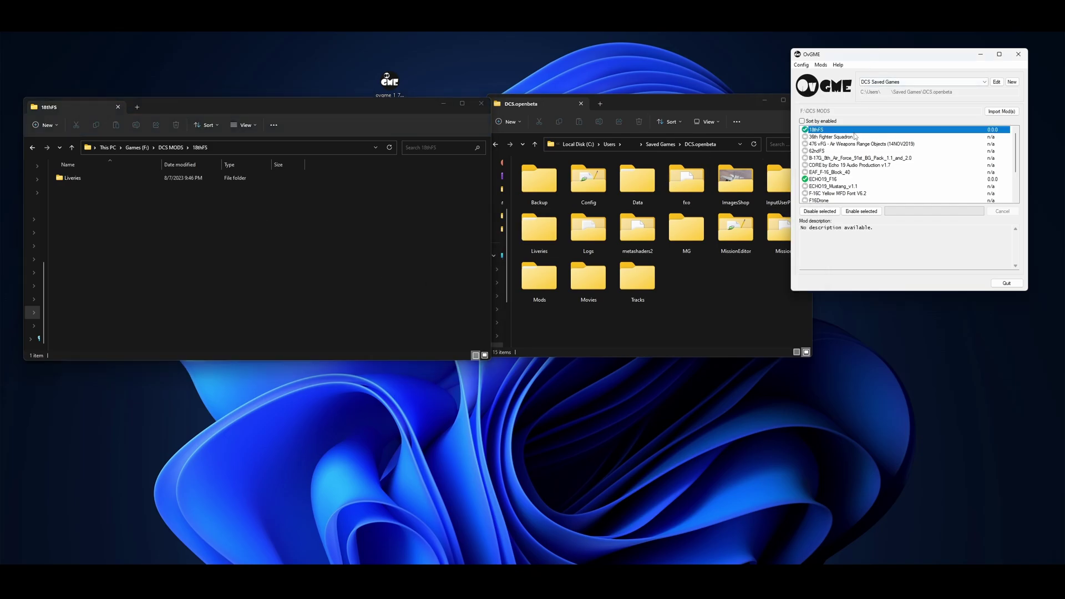
pyautogui.click(838, 213)
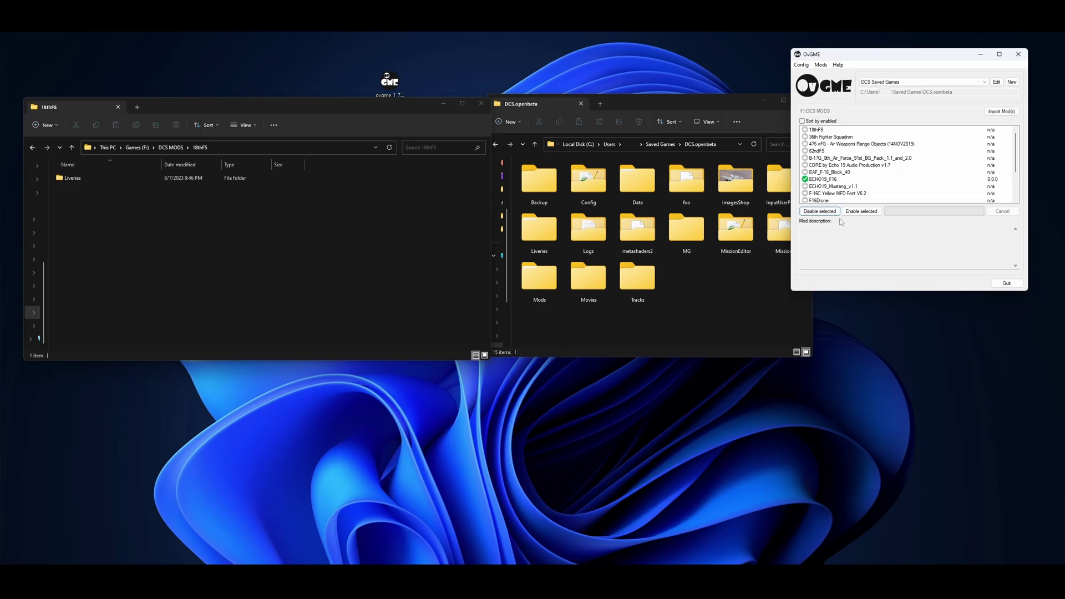
# Close both File Explorer windows and enable the 18thFS mod in OvGME
pyautogui.click(481, 104)
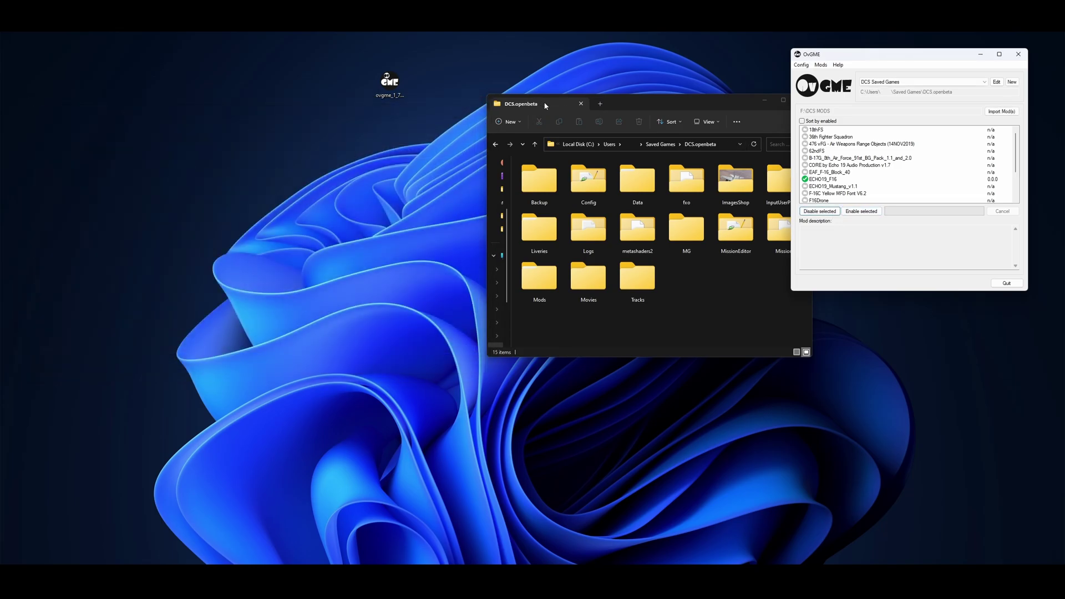
pyautogui.click(581, 104)
pyautogui.click(818, 132)
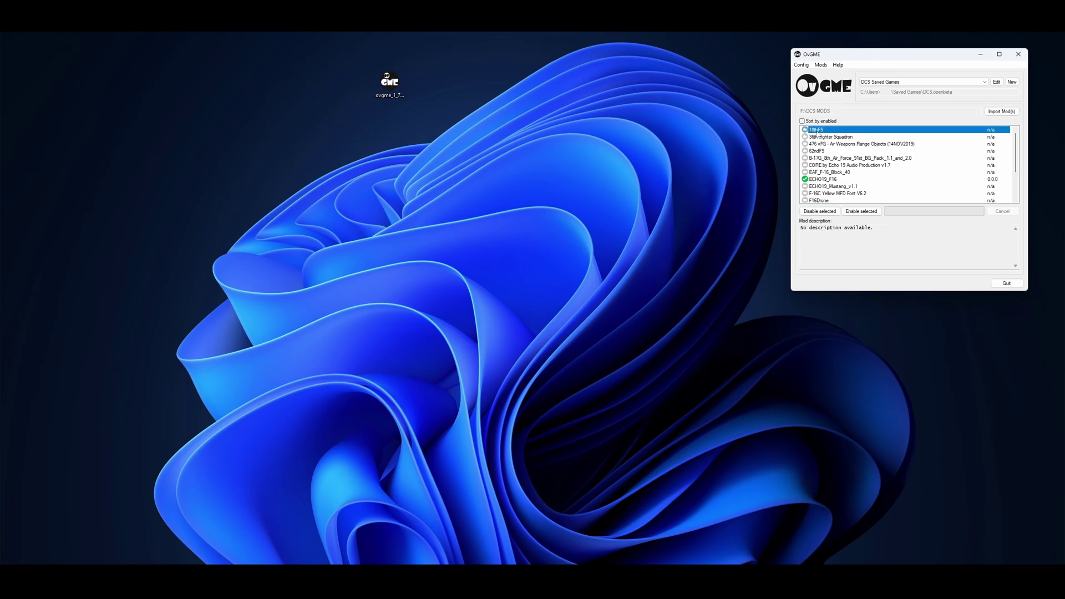
pyautogui.click(868, 215)
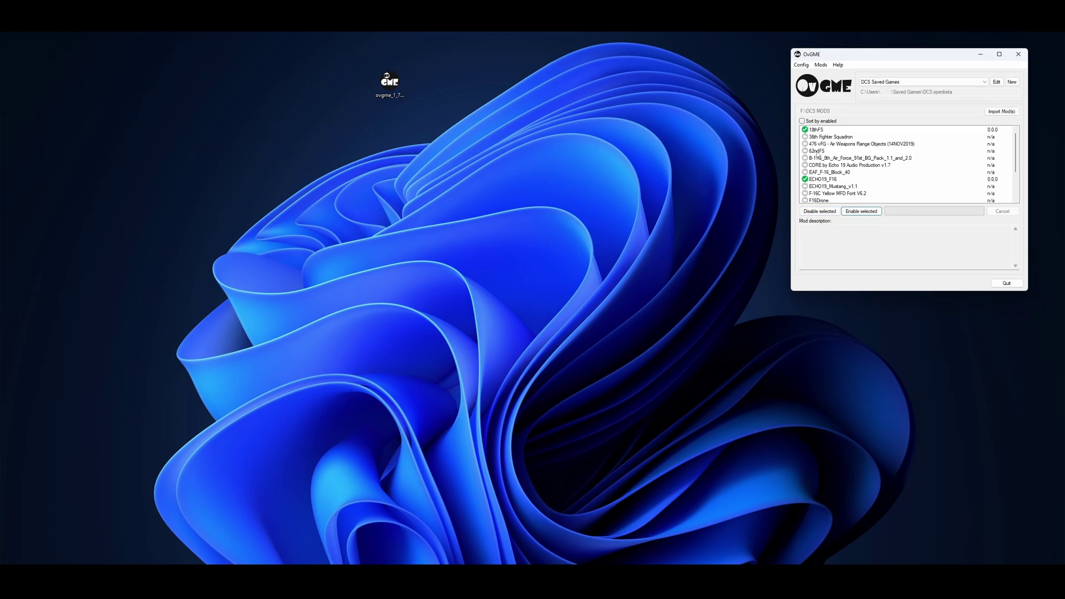
# Enable the ECHO19_Mustang_v1.1 mod and disable it again
pyautogui.click(825, 187)
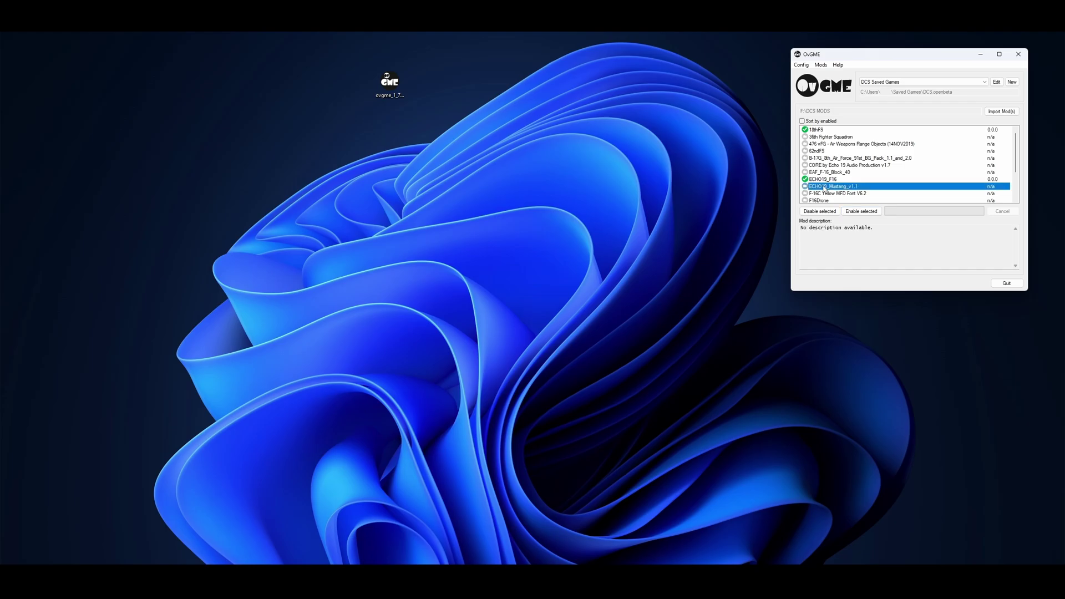
pyautogui.click(863, 214)
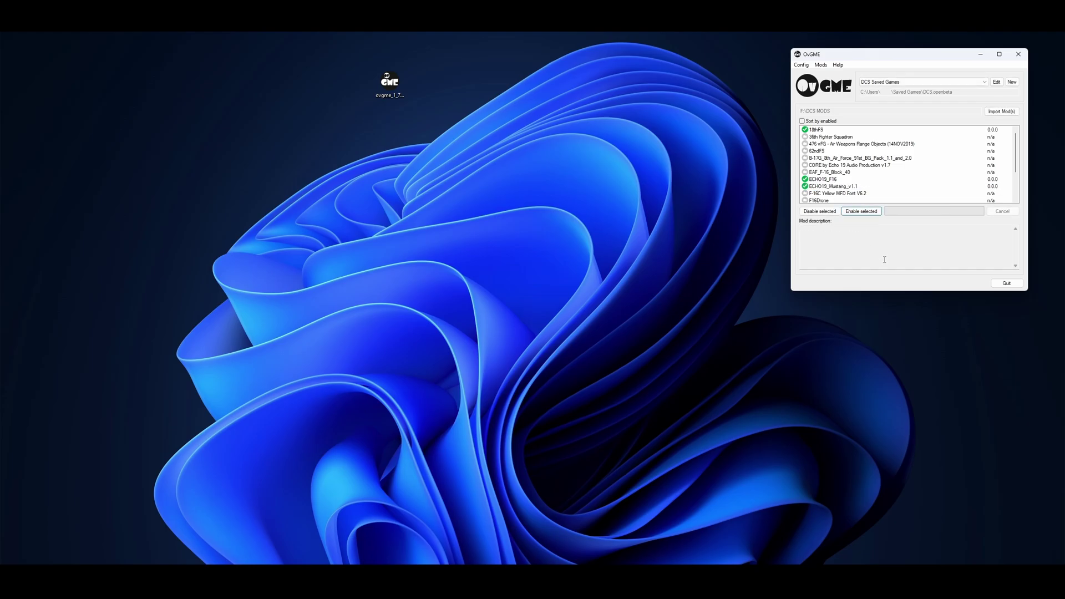
pyautogui.click(825, 214)
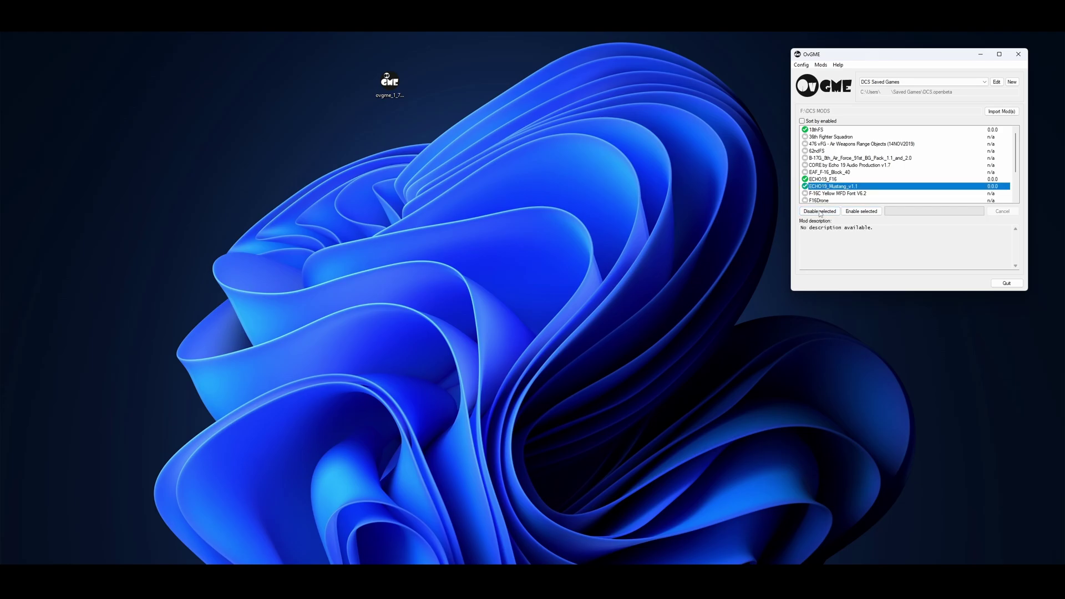
pyautogui.click(820, 213)
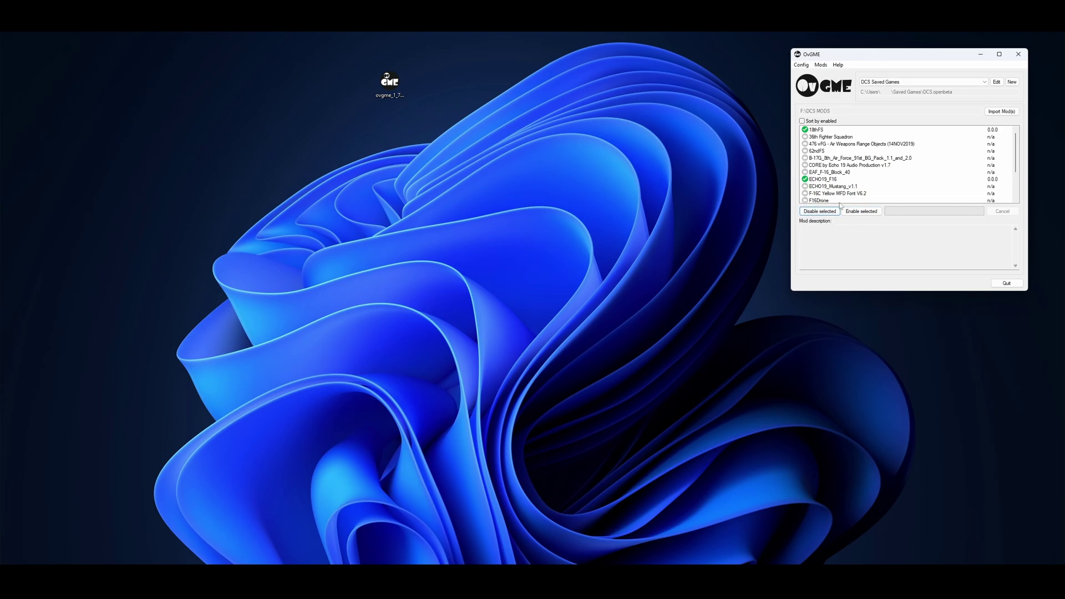
# Disable the ECHO19_F16 mod for DCS Saved Games
pyautogui.click(825, 180)
pyautogui.click(820, 211)
# Change the active configuration to DCS Main and enable the F-16C Yellow MFD Font V6.2 mod
pyautogui.scroll(-2, 830, 180)
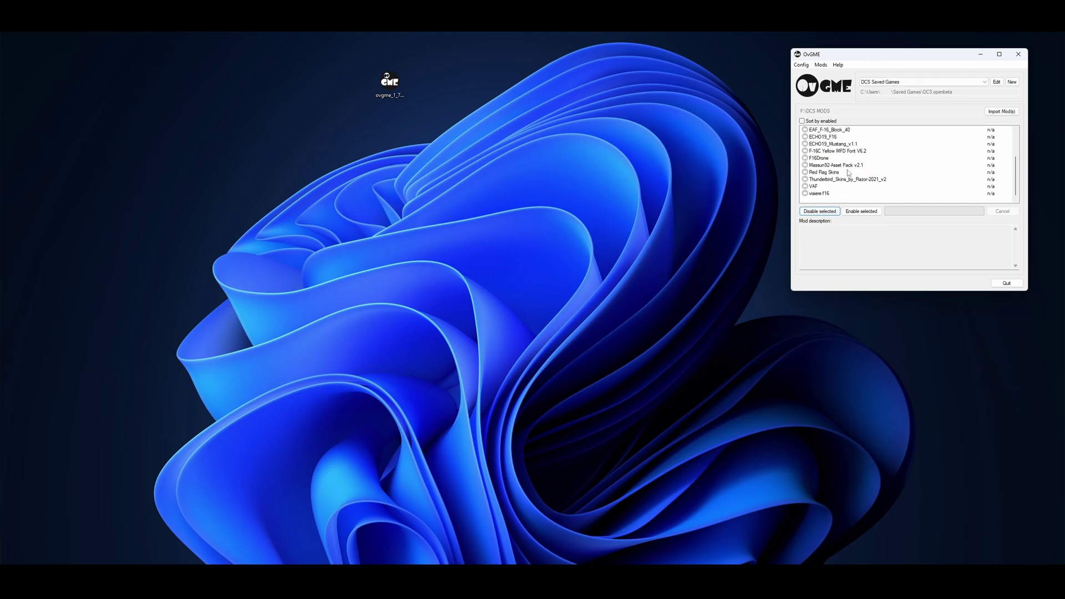
pyautogui.click(818, 151)
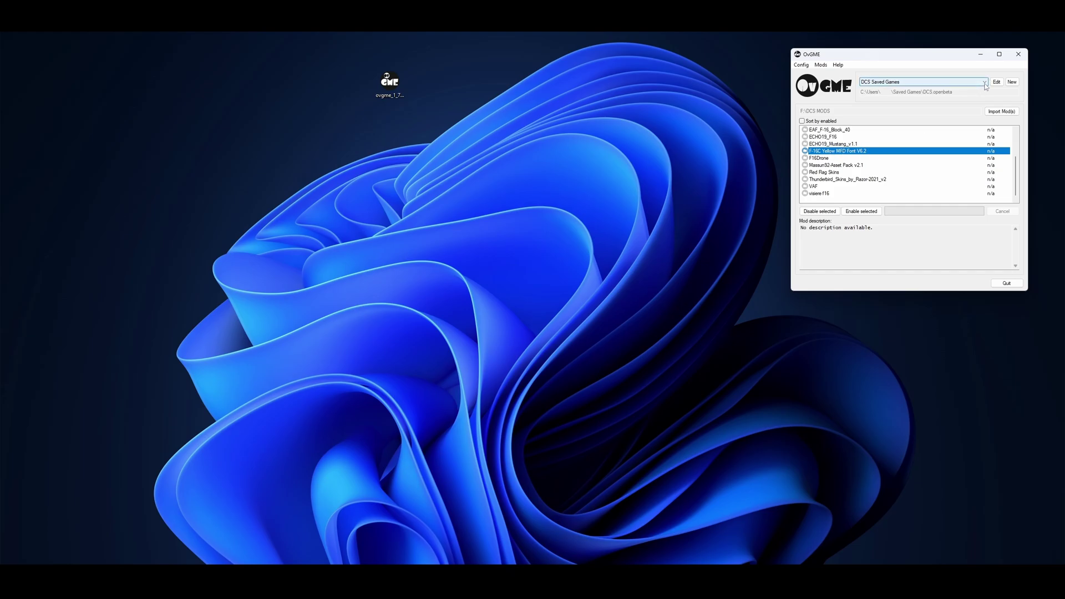
pyautogui.click(890, 82)
pyautogui.click(887, 89)
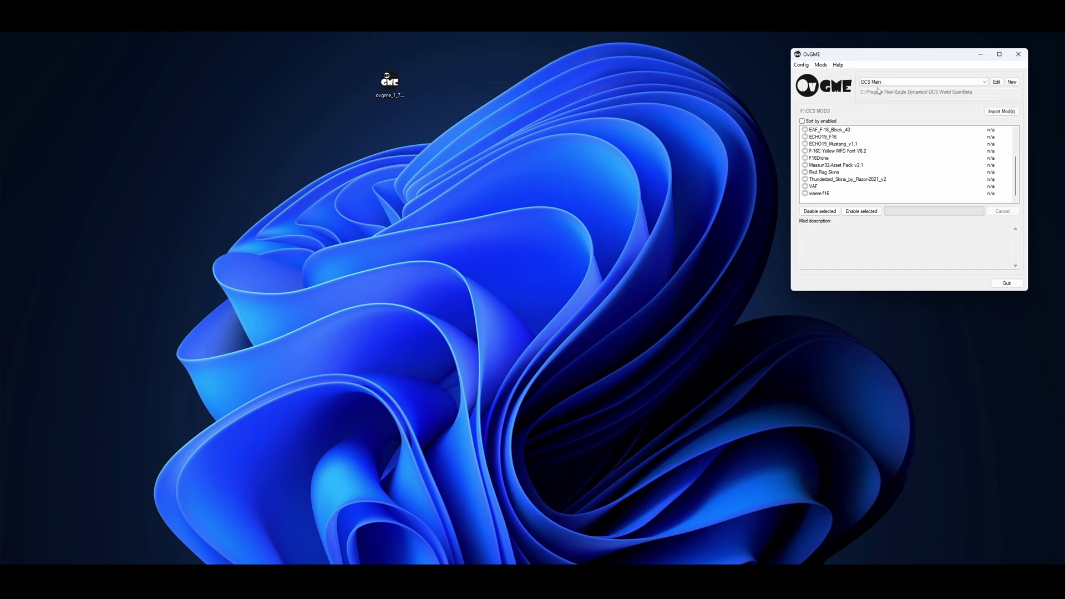
pyautogui.click(855, 154)
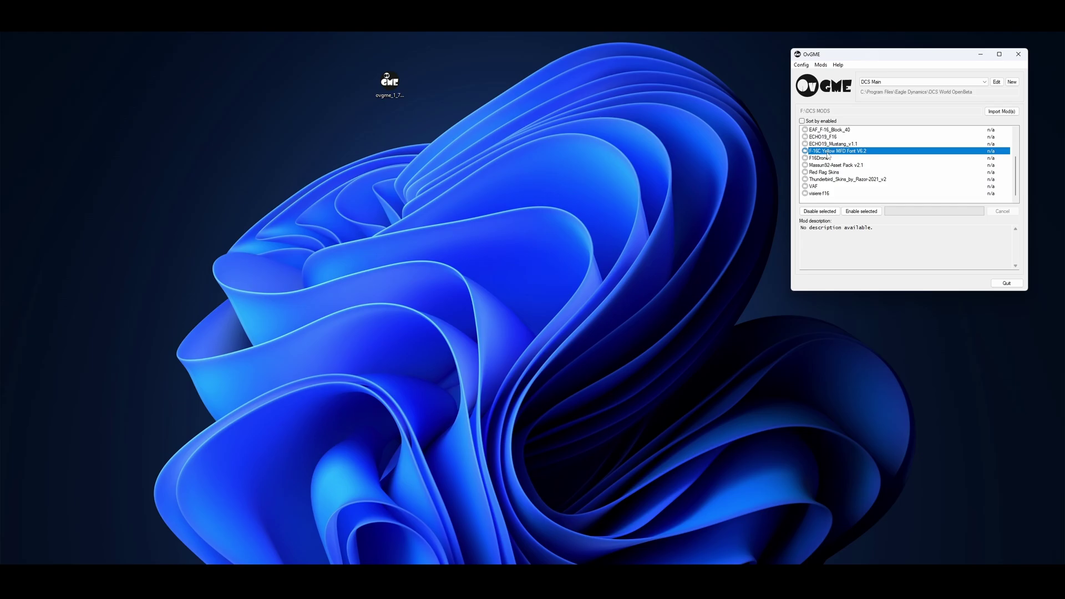
pyautogui.click(860, 212)
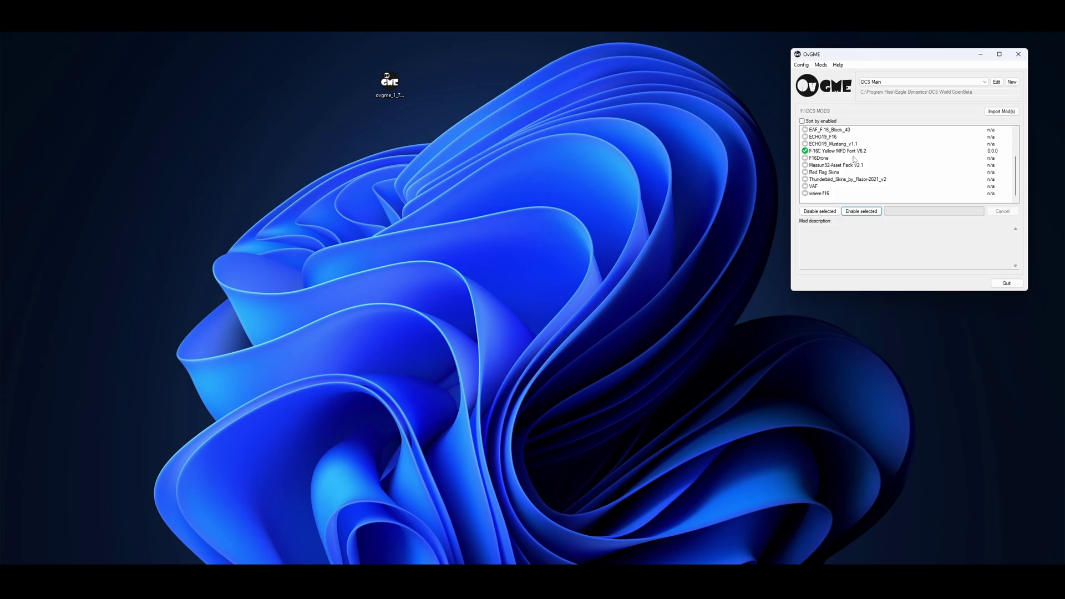
pyautogui.click(814, 138)
pyautogui.scroll(2, 830, 162)
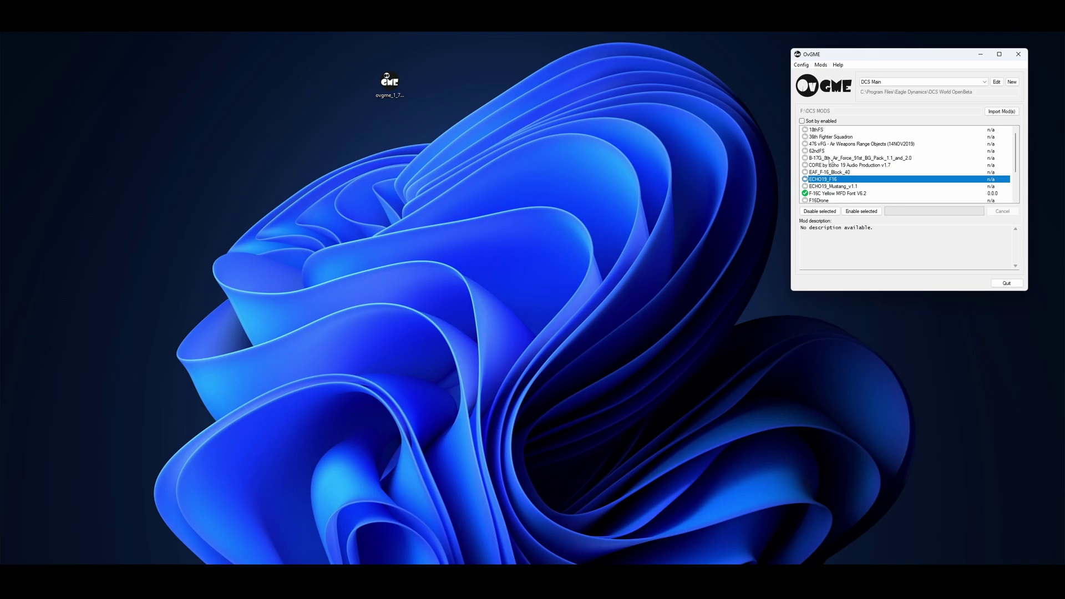
pyautogui.click(812, 130)
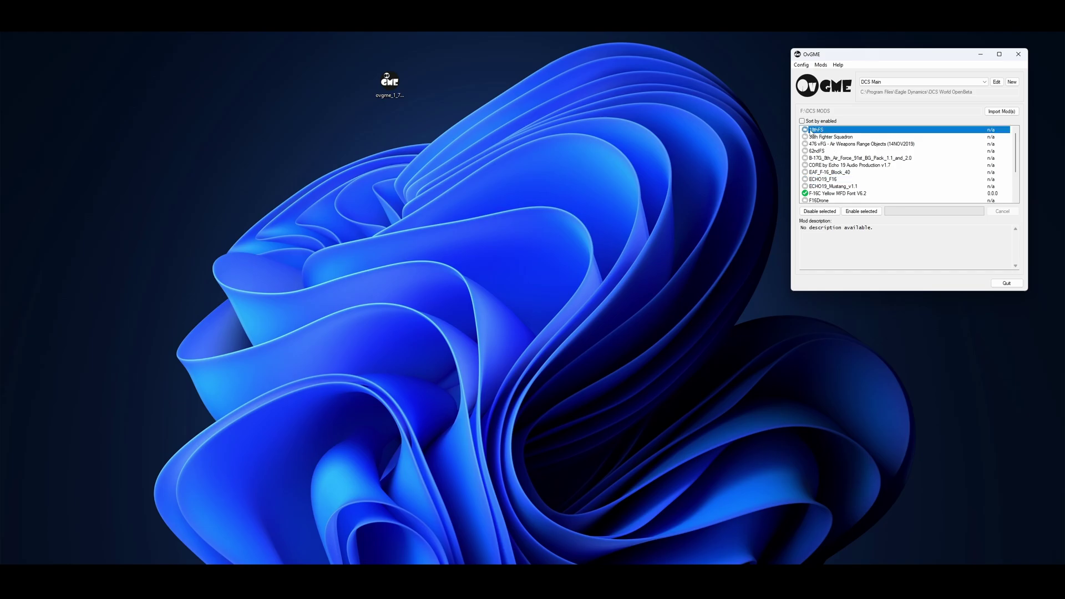
# Browse in a new File Explorer window from the Games (F:) drive into DCS MODS, 18thFS, Liveries and F-16C_50 to examine the mod's folder structure
pyautogui.press('super+e')
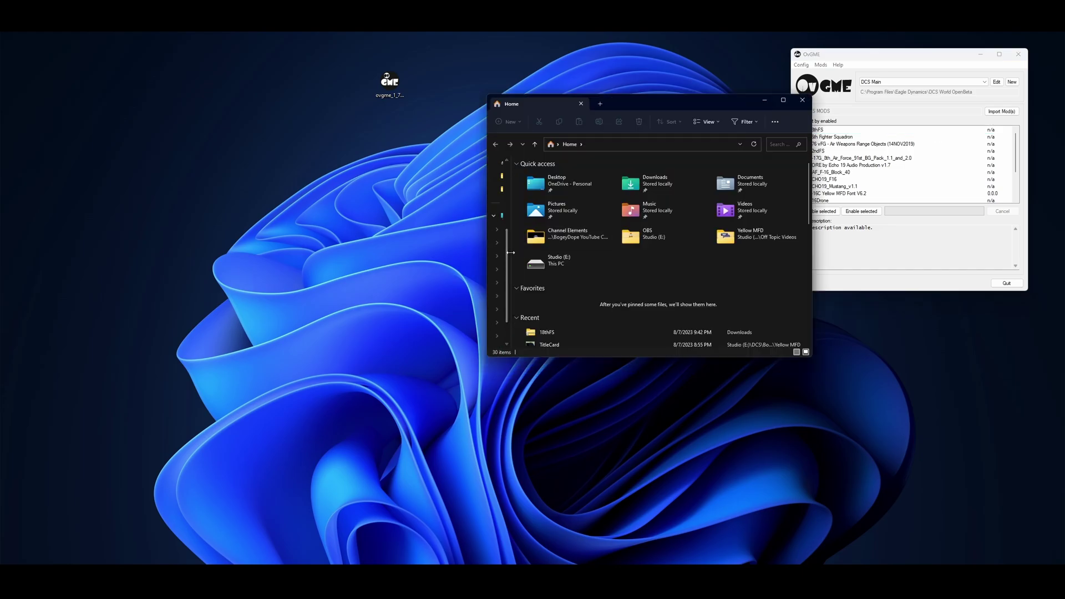
pyautogui.moveTo(507, 255); pyautogui.dragTo(541, 294)
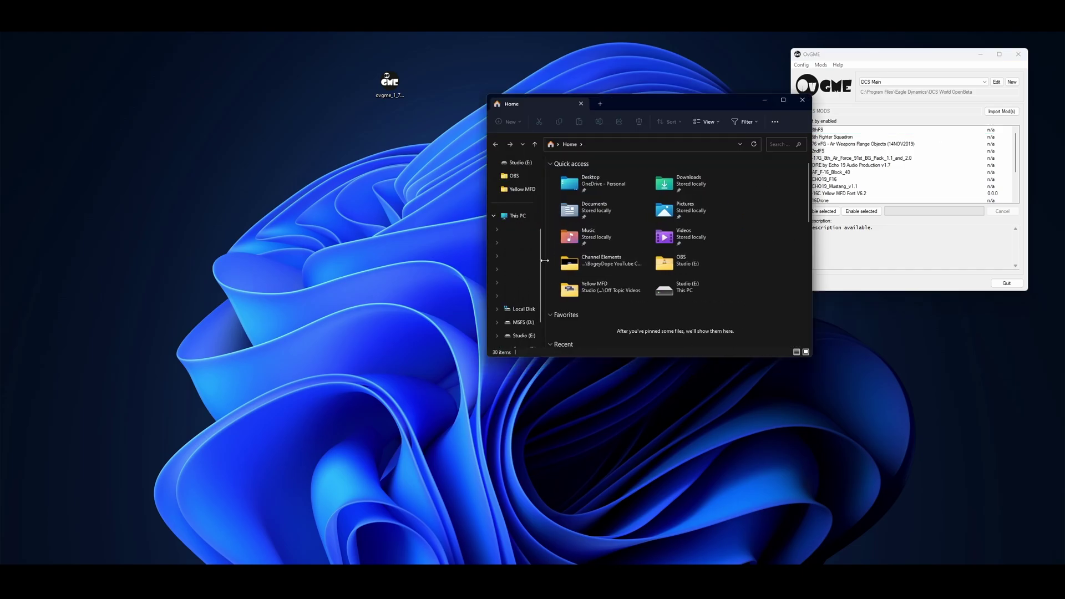
pyautogui.scroll(-2, 519, 326)
pyautogui.click(521, 323)
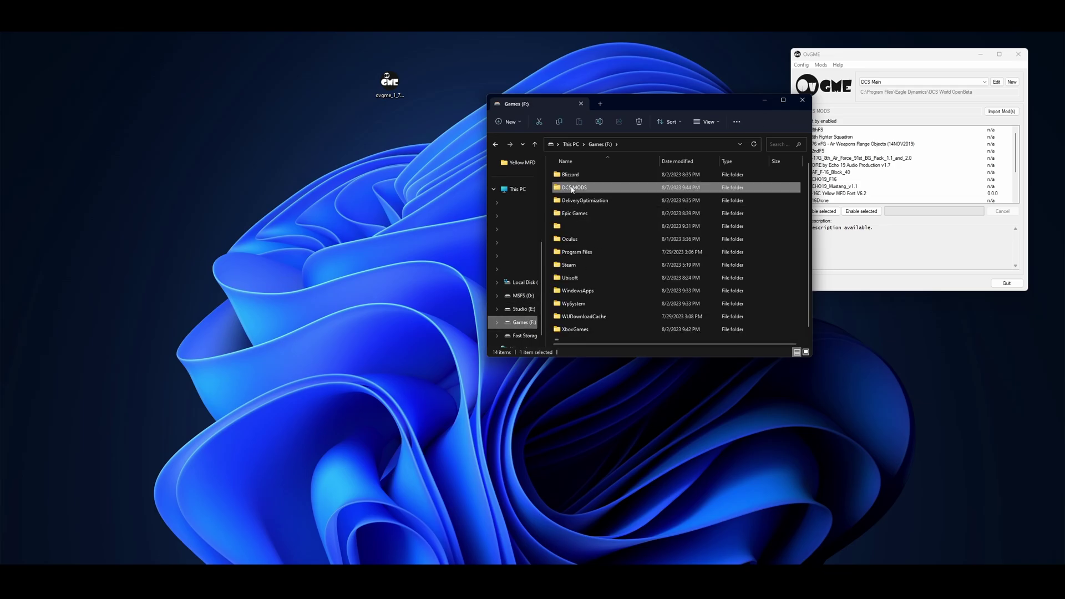
pyautogui.doubleClick(557, 189)
pyautogui.doubleClick(572, 176)
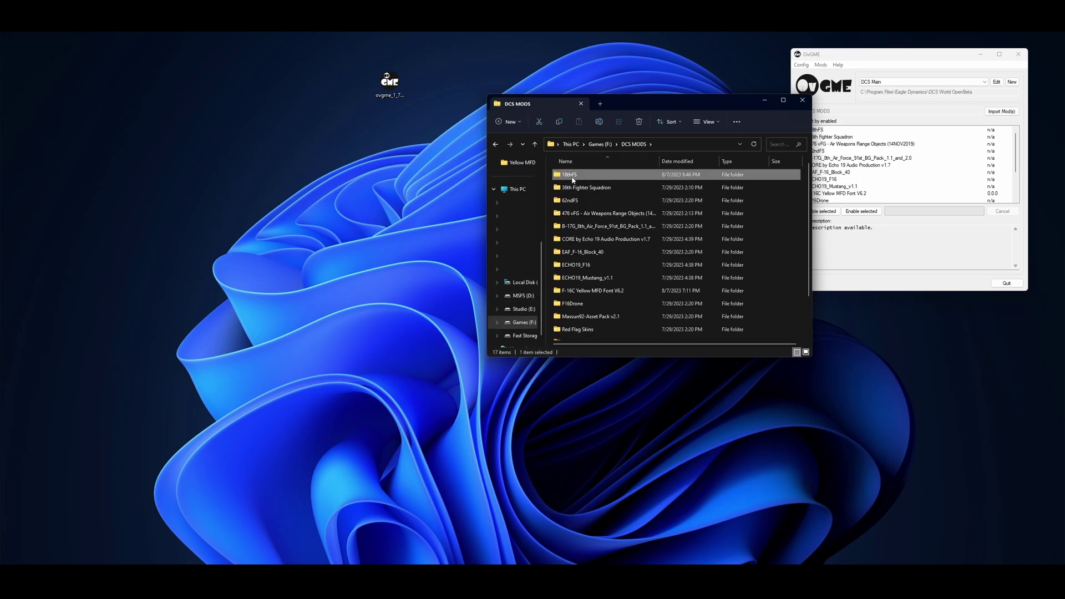
pyautogui.doubleClick(572, 175)
pyautogui.doubleClick(572, 176)
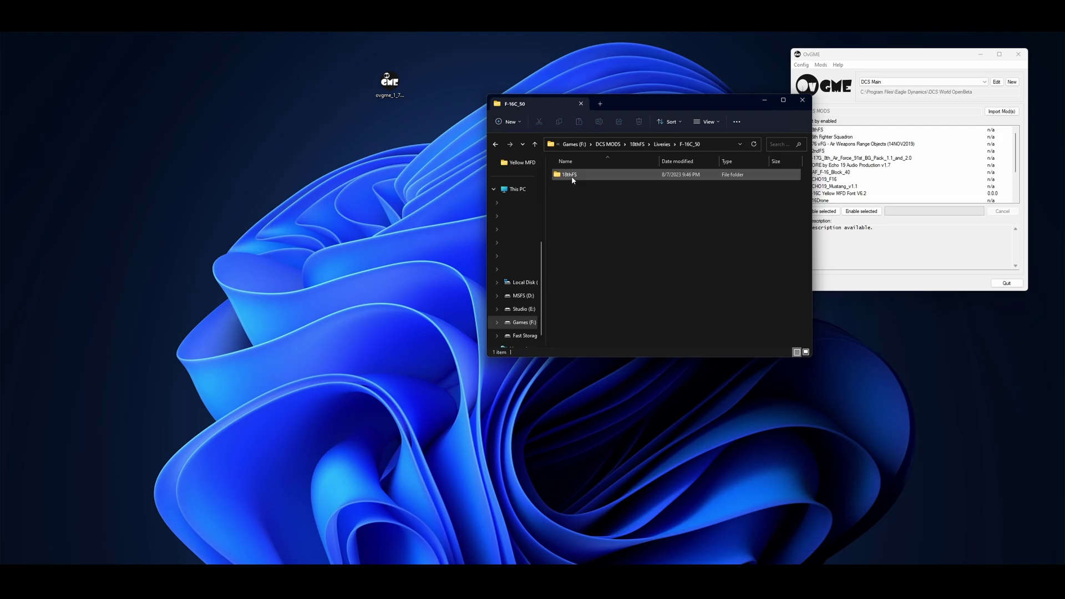
pyautogui.click(572, 175)
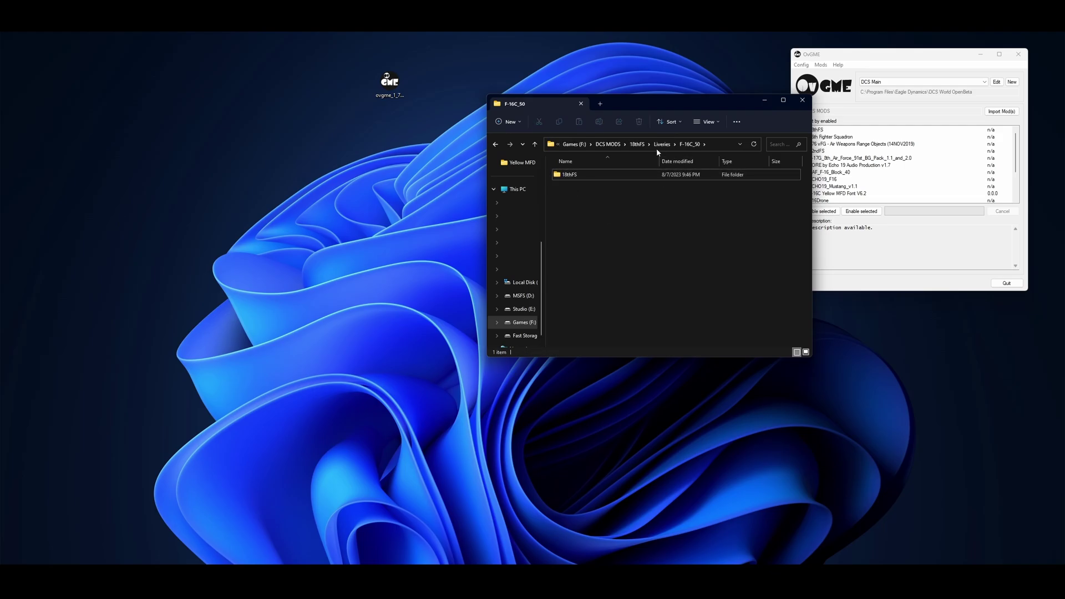
# Return from the F-16C_50 livery folder to the DCS MODS folder and open a new browser tab
pyautogui.click(638, 146)
pyautogui.click(636, 145)
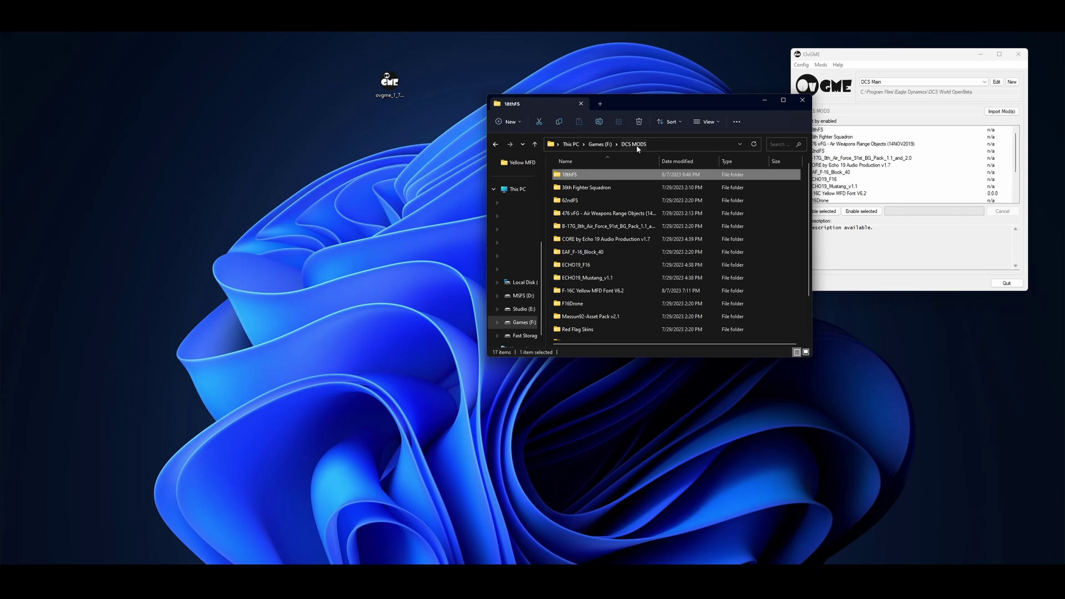
pyautogui.click(600, 144)
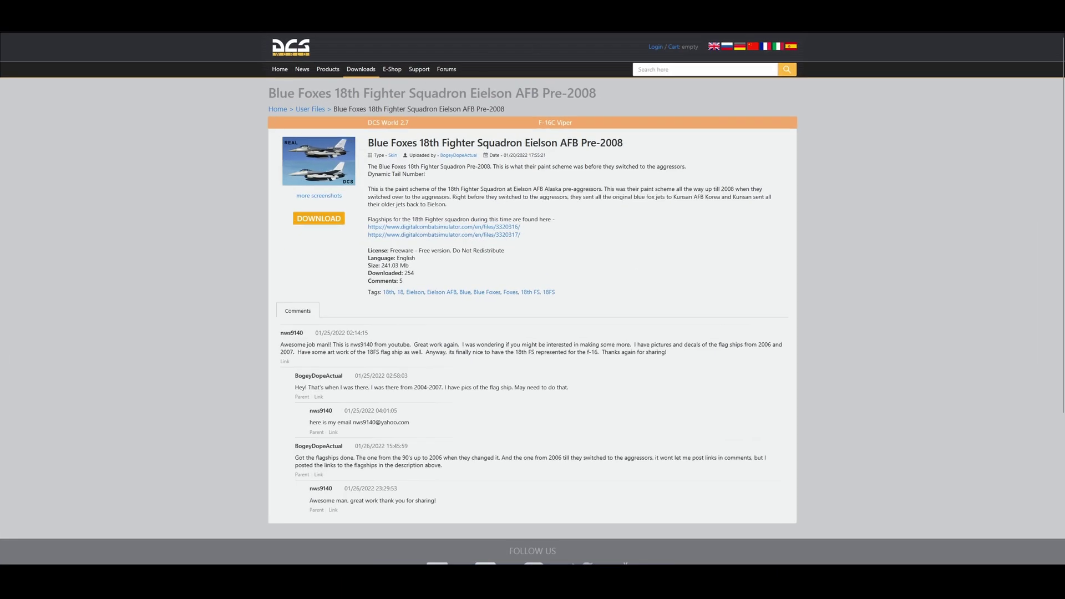
pyautogui.hotkey('ctrl', 't')
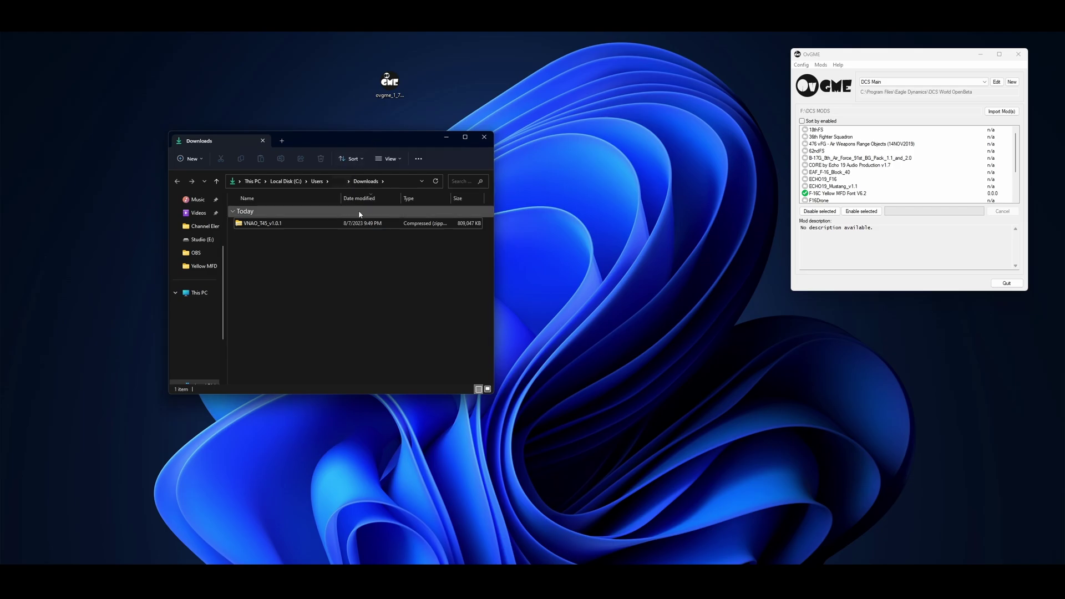
# Extract the VNAO_T45_v1.0.1 archive in the Downloads folder
pyautogui.click(359, 225)
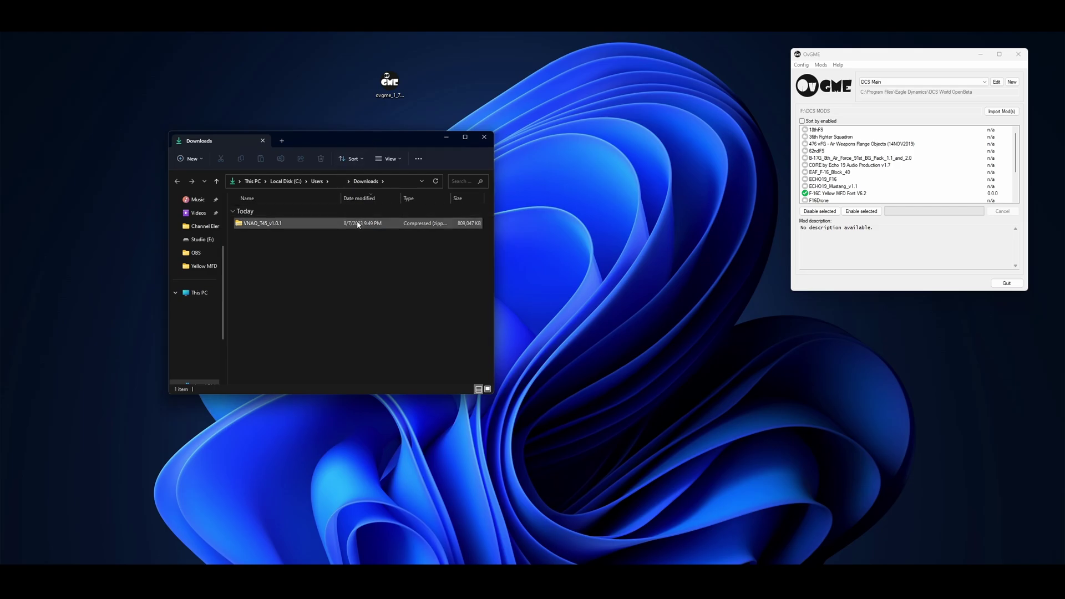
pyautogui.rightClick(258, 228)
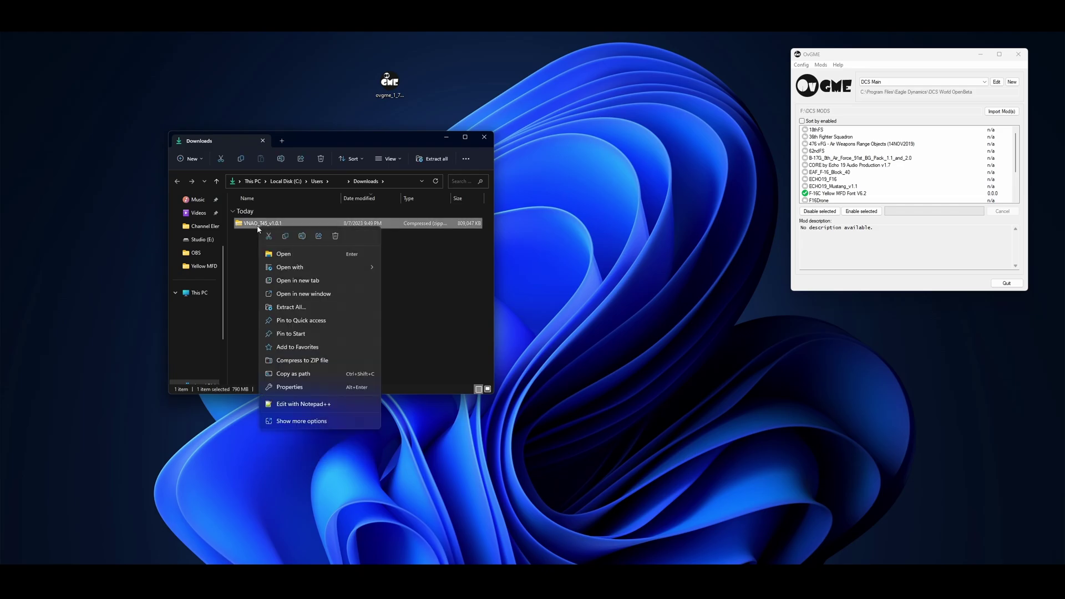
pyautogui.click(300, 309)
pyautogui.click(606, 357)
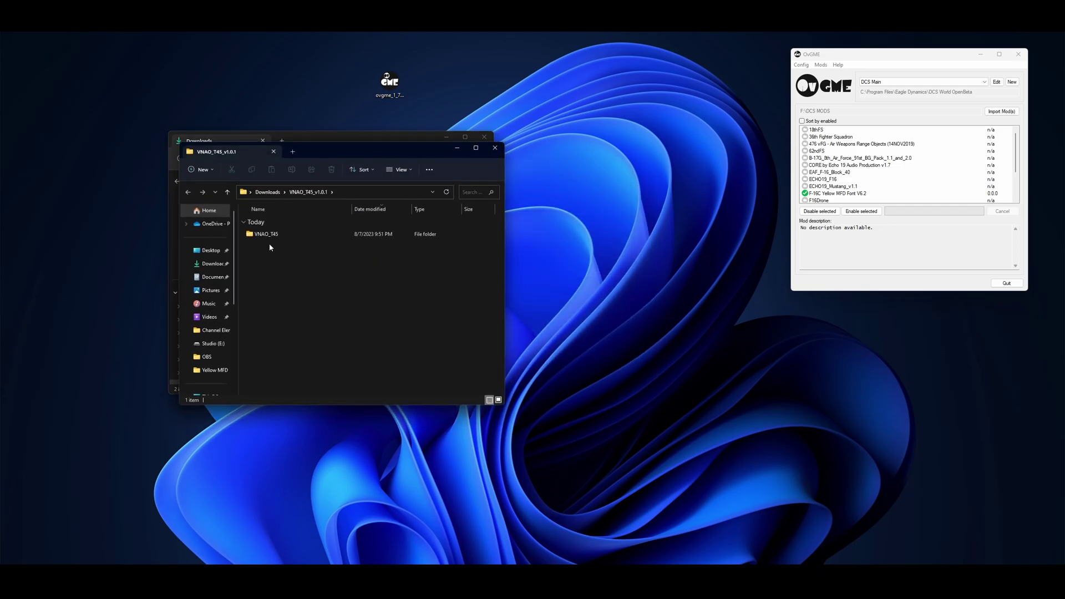
# Copy the extracted VNAO_T45_v1.0.1 folder from Downloads into the DCS MODS folder on the Games (F:) drive
pyautogui.click(268, 192)
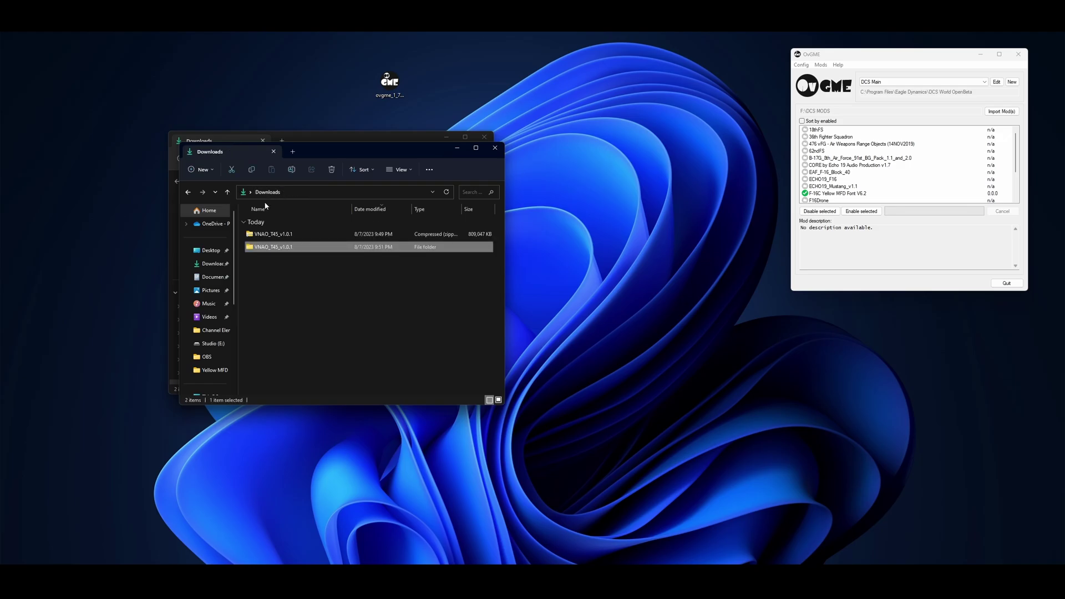
pyautogui.rightClick(273, 248)
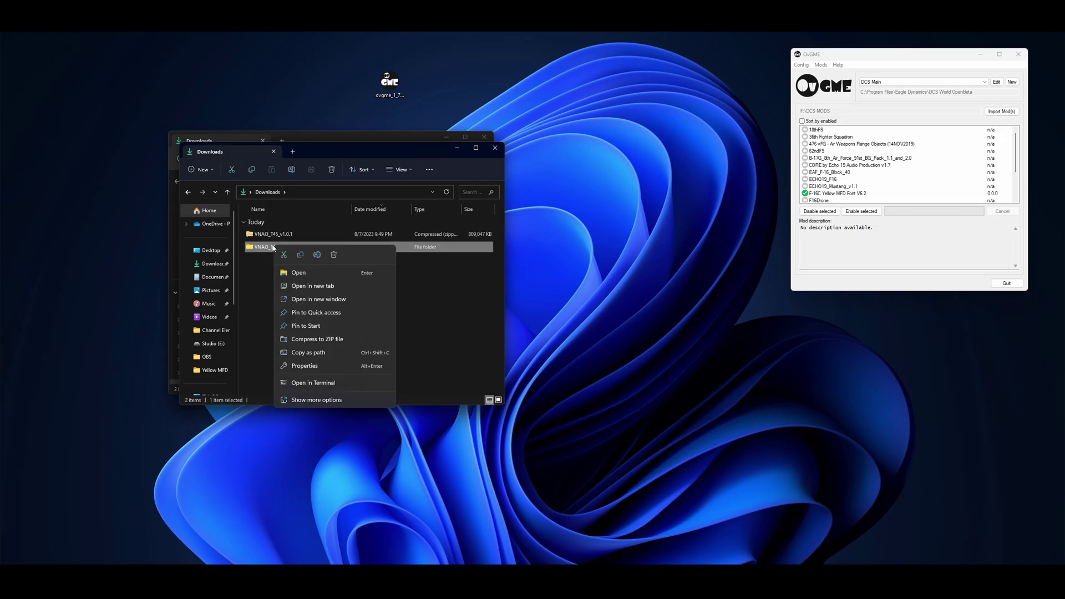
pyautogui.click(300, 255)
pyautogui.scroll(-5, 214, 310)
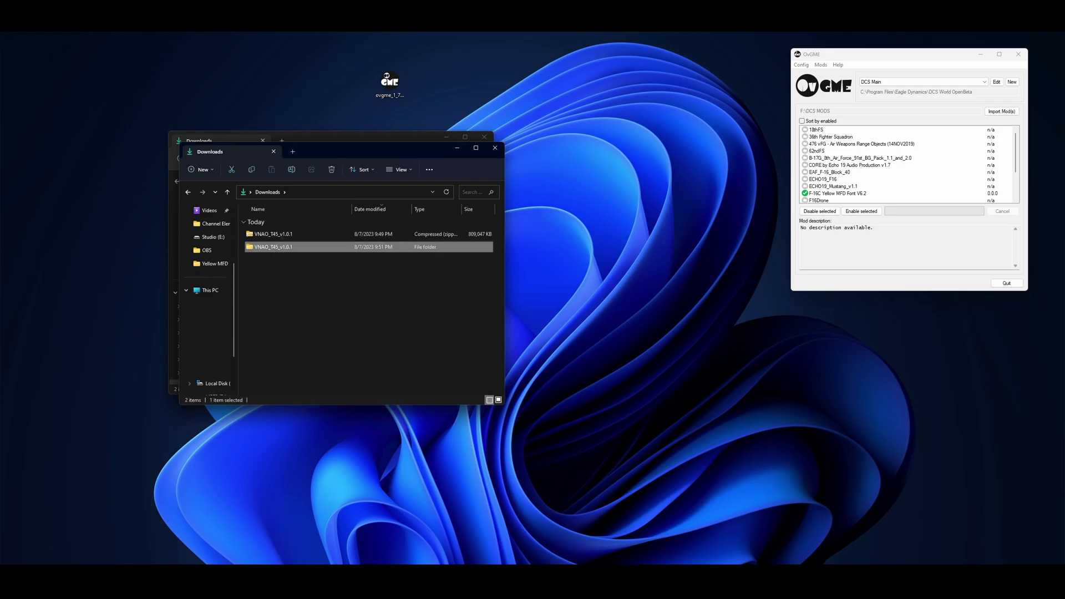
pyautogui.click(215, 357)
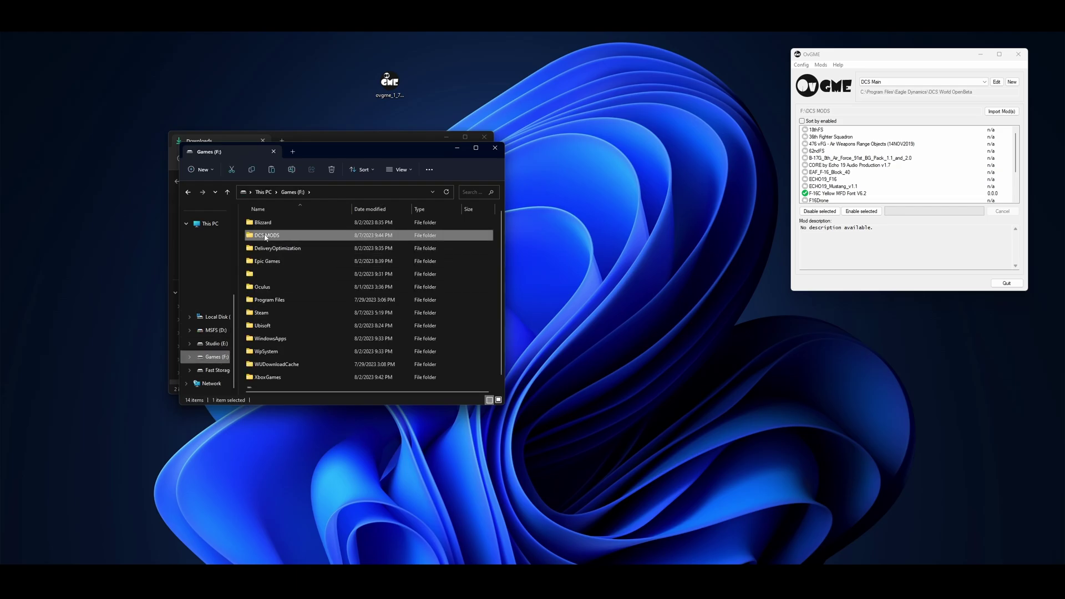
pyautogui.doubleClick(266, 237)
pyautogui.click(481, 274)
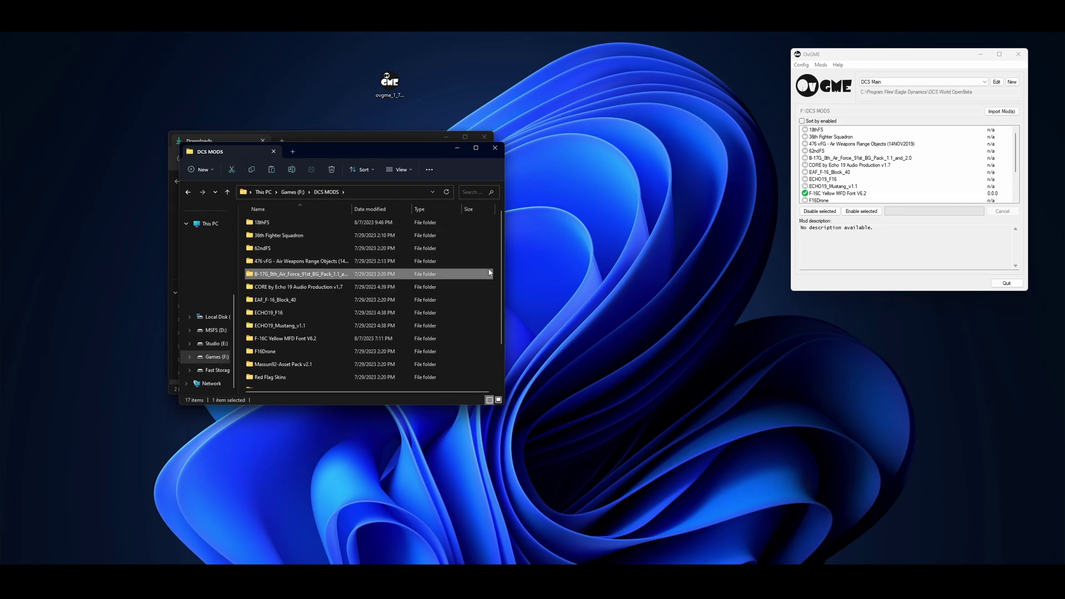
pyautogui.rightClick(494, 231)
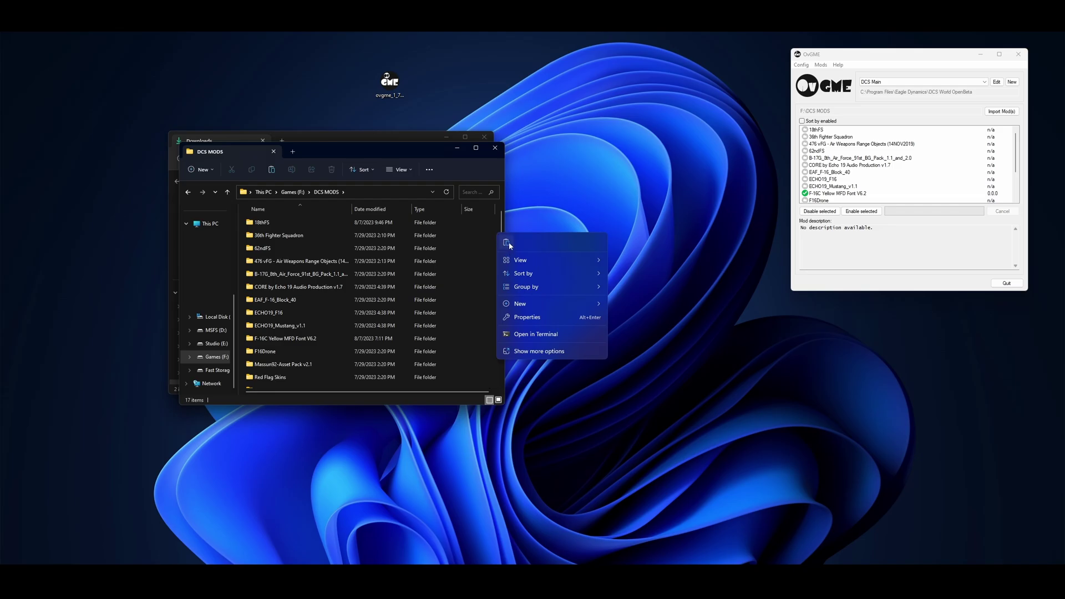
pyautogui.click(511, 251)
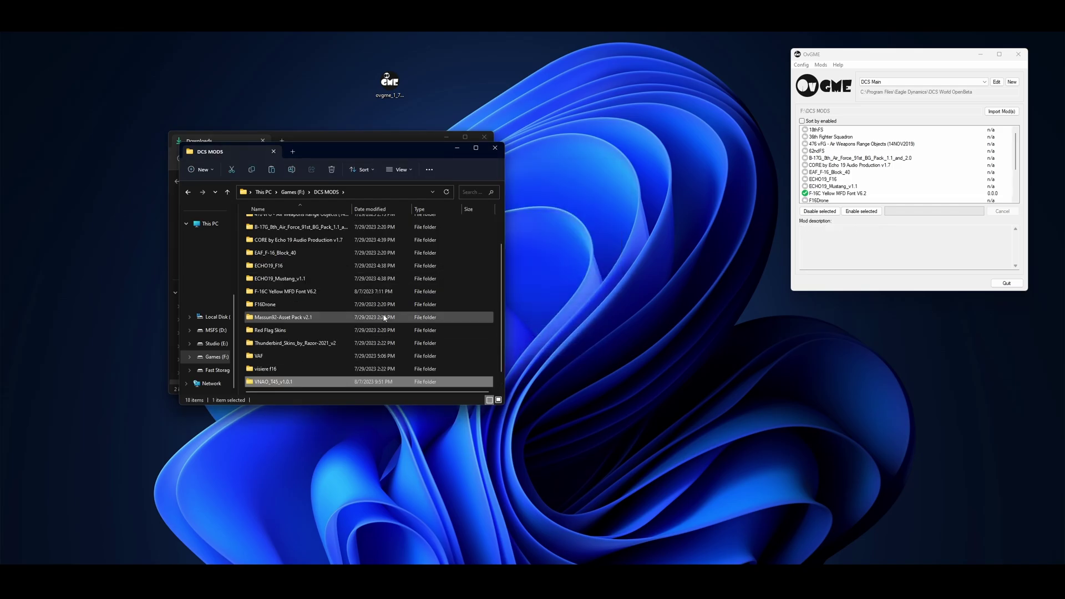
# Select the VNAO_T45_v1.0.1 mod in OvGME and open its folder inside DCS MODS
pyautogui.scroll(-3, 834, 188)
pyautogui.click(833, 194)
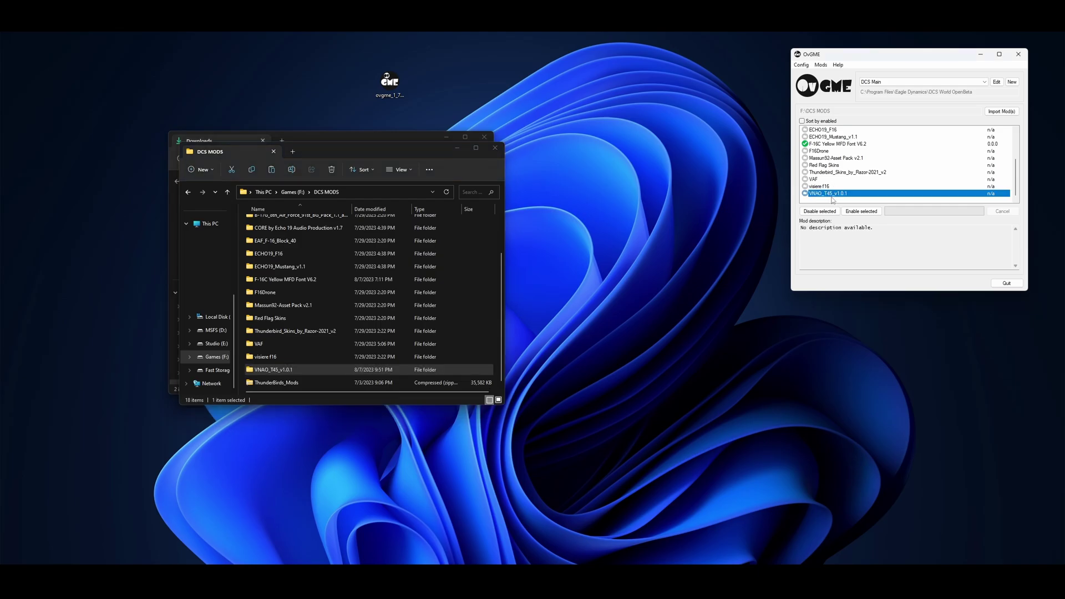
pyautogui.click(273, 383)
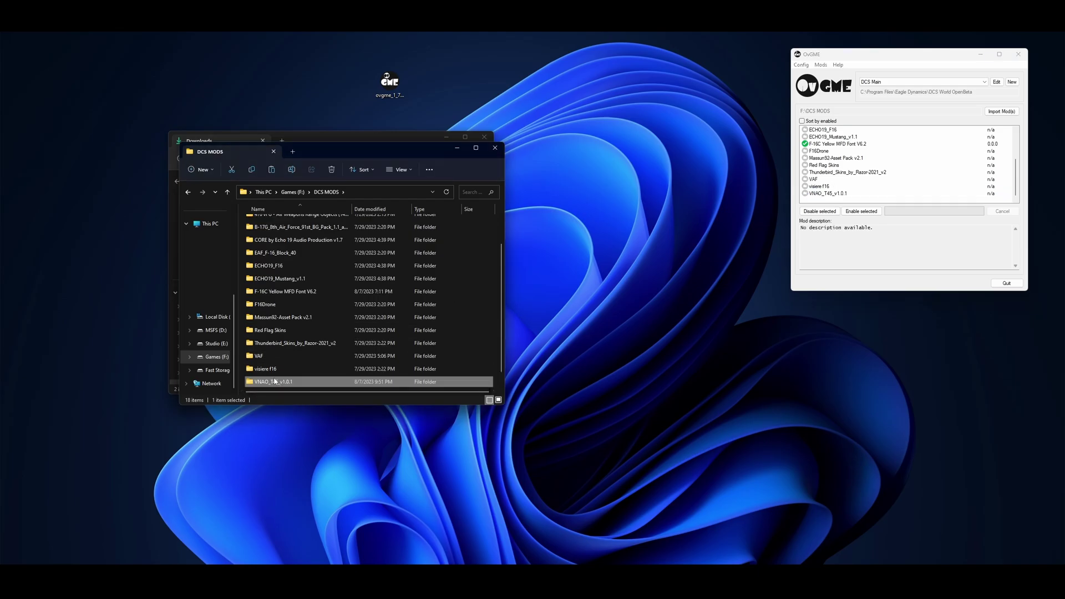
pyautogui.doubleClick(273, 383)
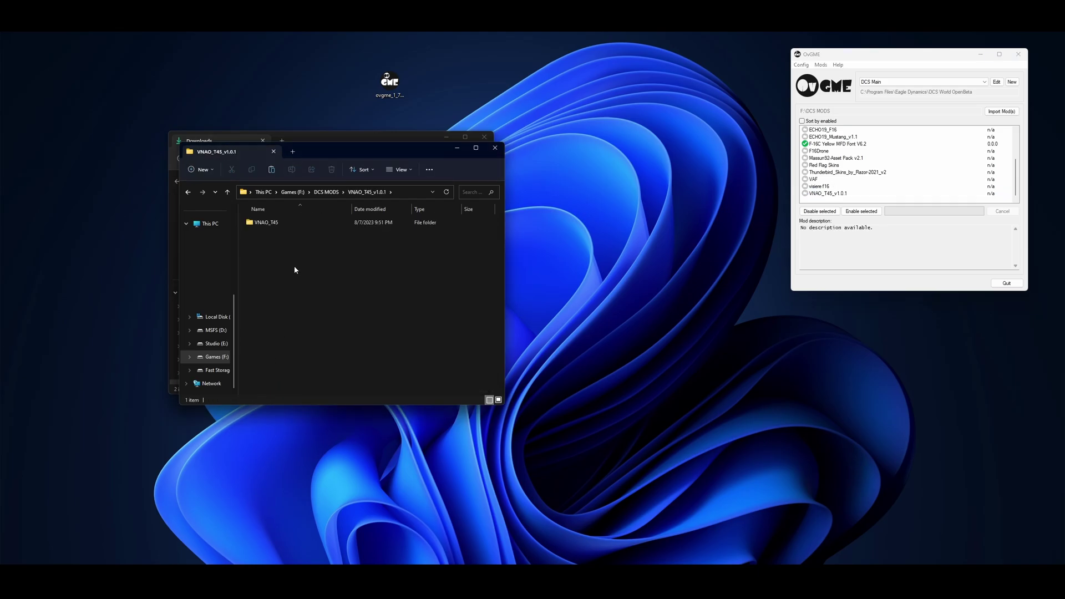
pyautogui.click(269, 228)
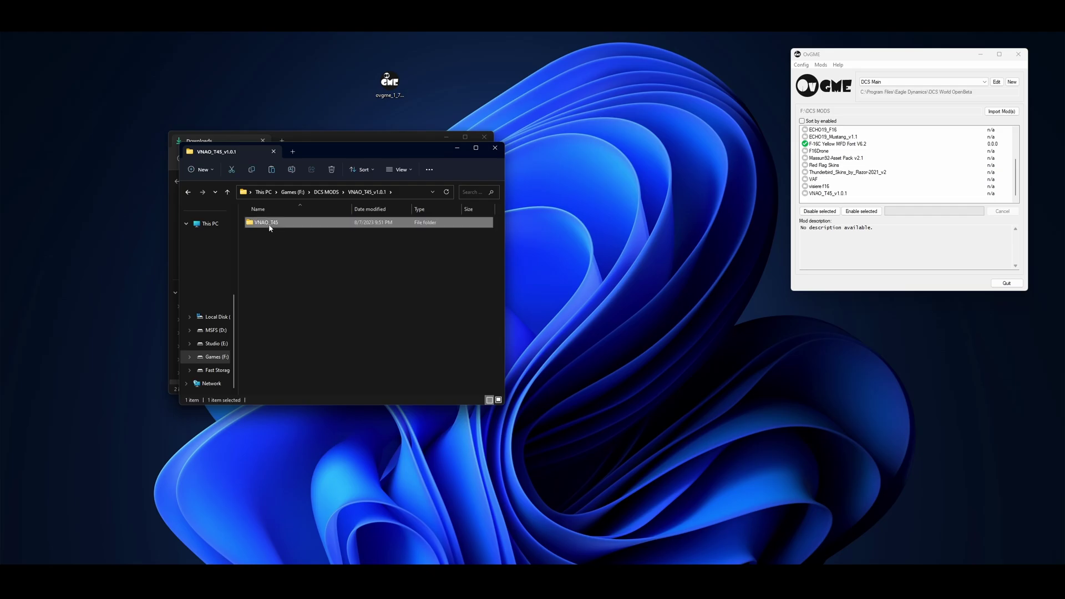
# In the Downloads window, navigate to the Mods folder inside the user's Saved Games\DCS.openbeta on Local Disk (C:)
pyautogui.click(358, 139)
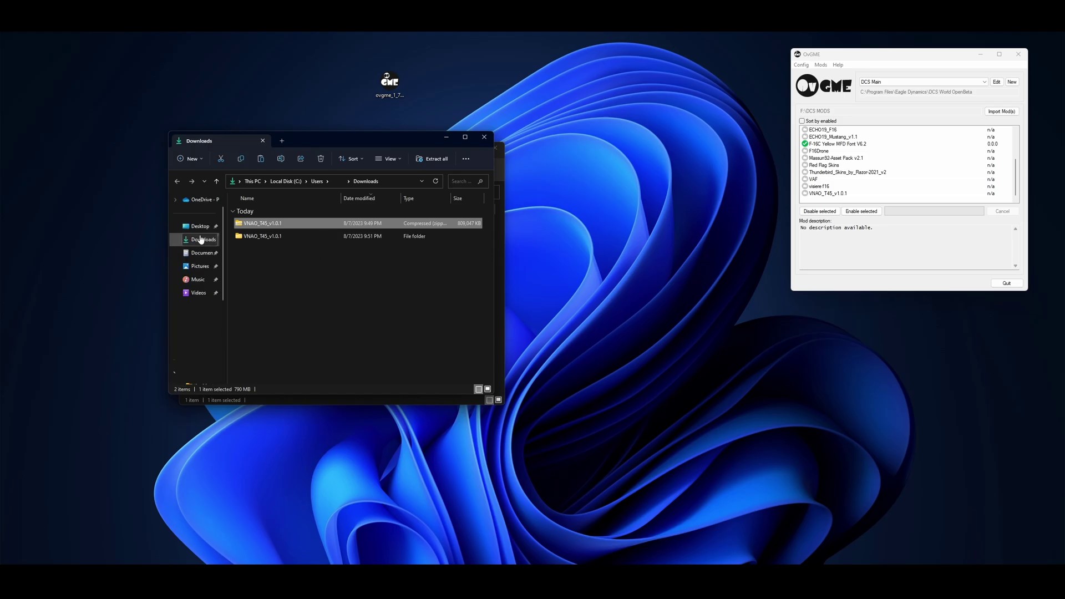
pyautogui.scroll(-5, 200, 266)
pyautogui.click(205, 305)
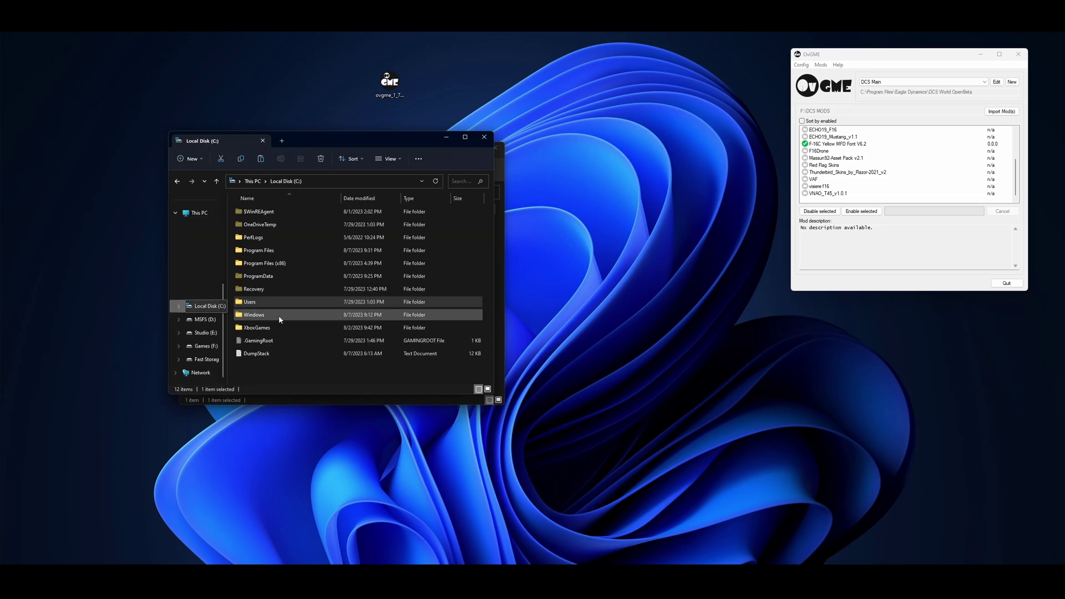
pyautogui.doubleClick(261, 303)
pyautogui.doubleClick(261, 224)
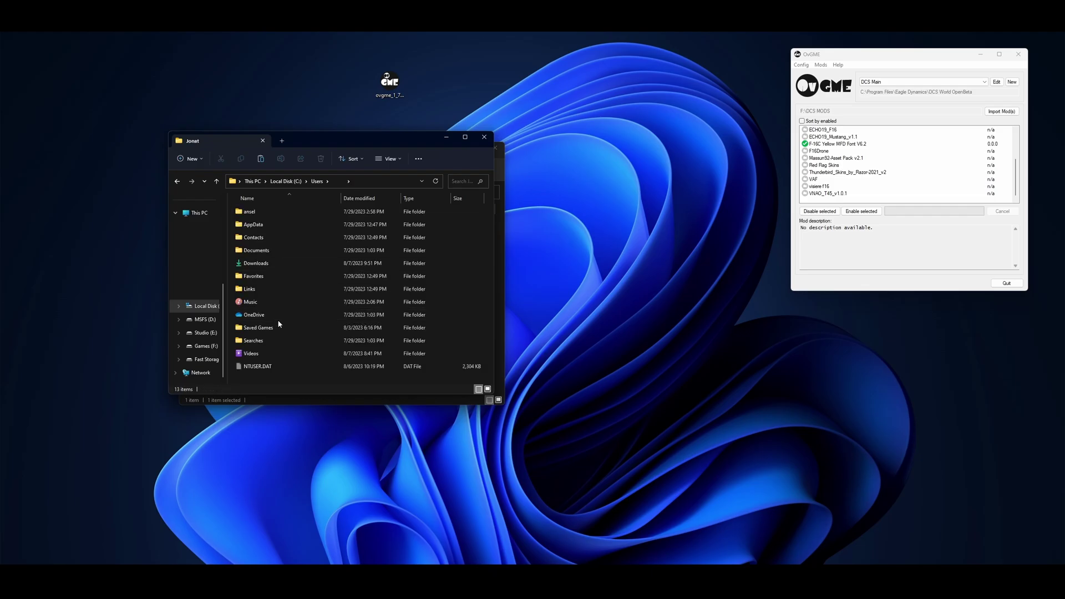
pyautogui.doubleClick(266, 327)
pyautogui.doubleClick(266, 237)
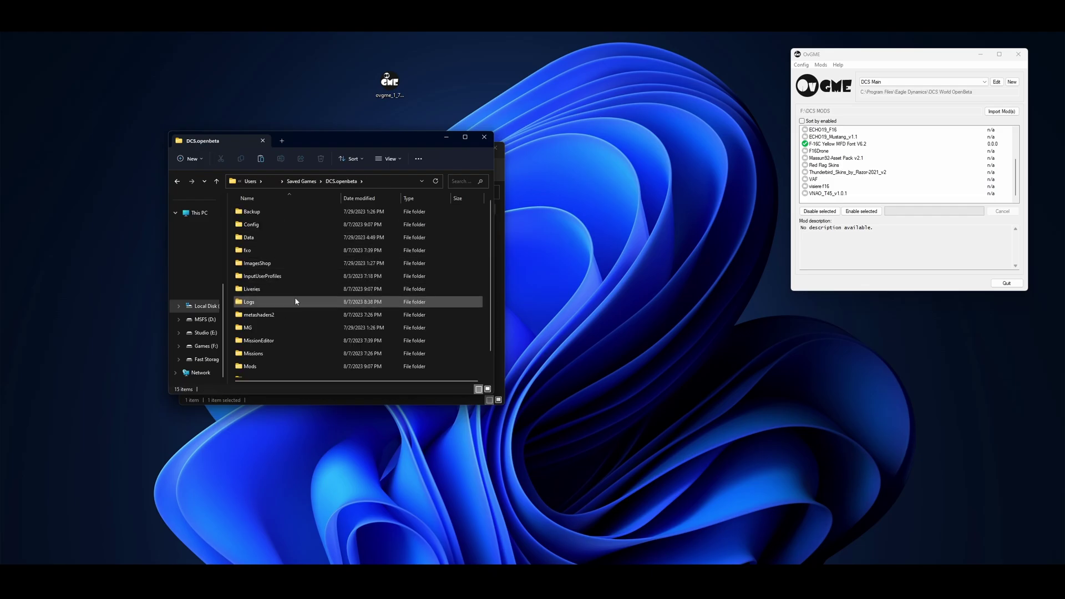
pyautogui.scroll(-1, 294, 301)
pyautogui.doubleClick(250, 346)
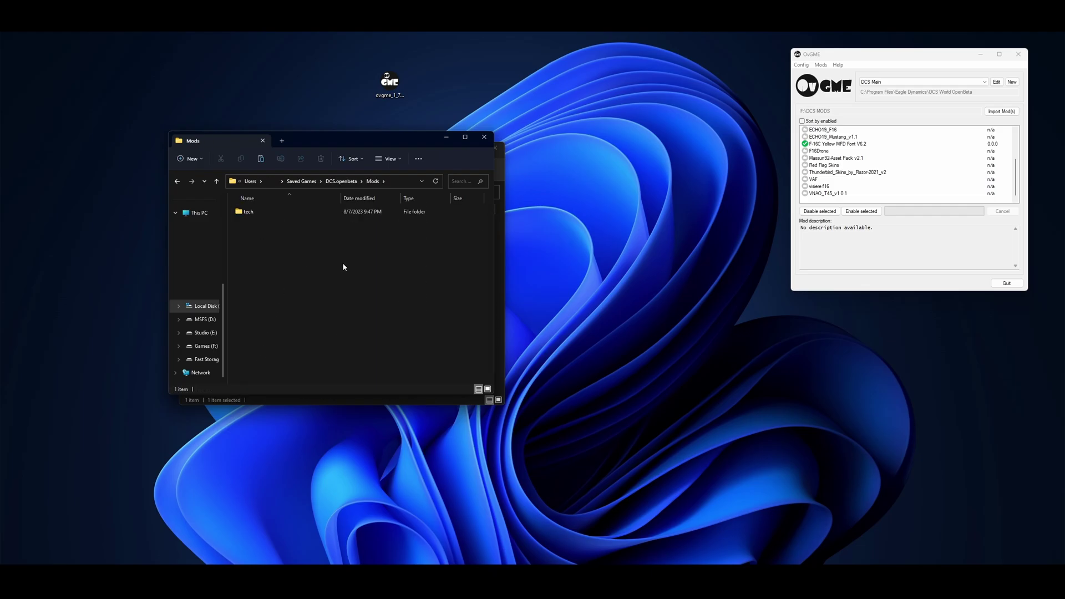
# Create a folder named Aircraft in the DCS.openbeta Mods folder and open it
pyautogui.rightClick(285, 251)
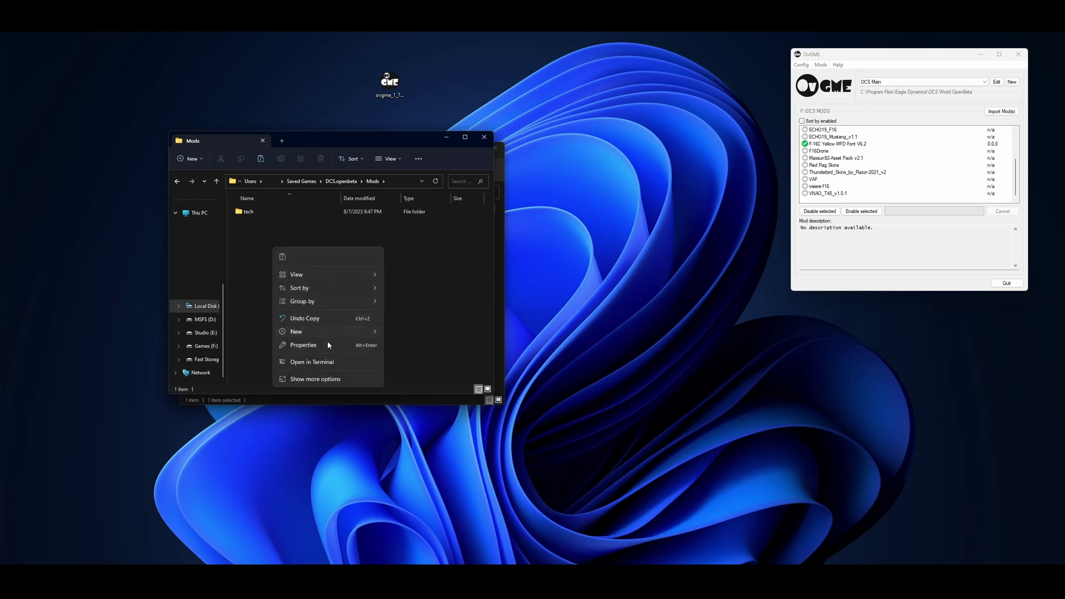
pyautogui.moveTo(327, 331)
pyautogui.click(391, 328)
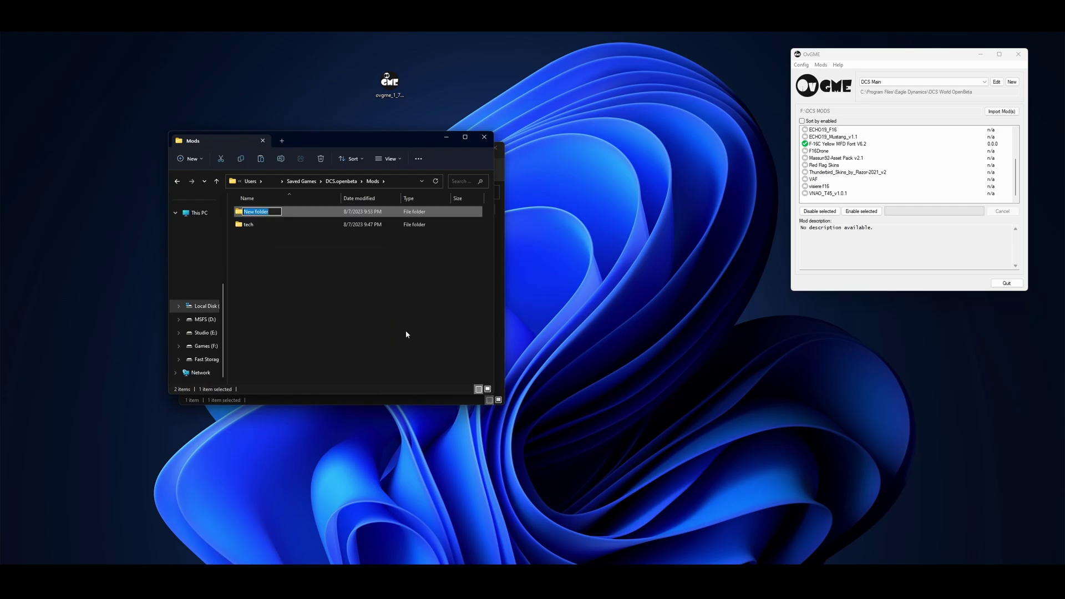
pyautogui.write('Aircraft')
pyautogui.press('Return')
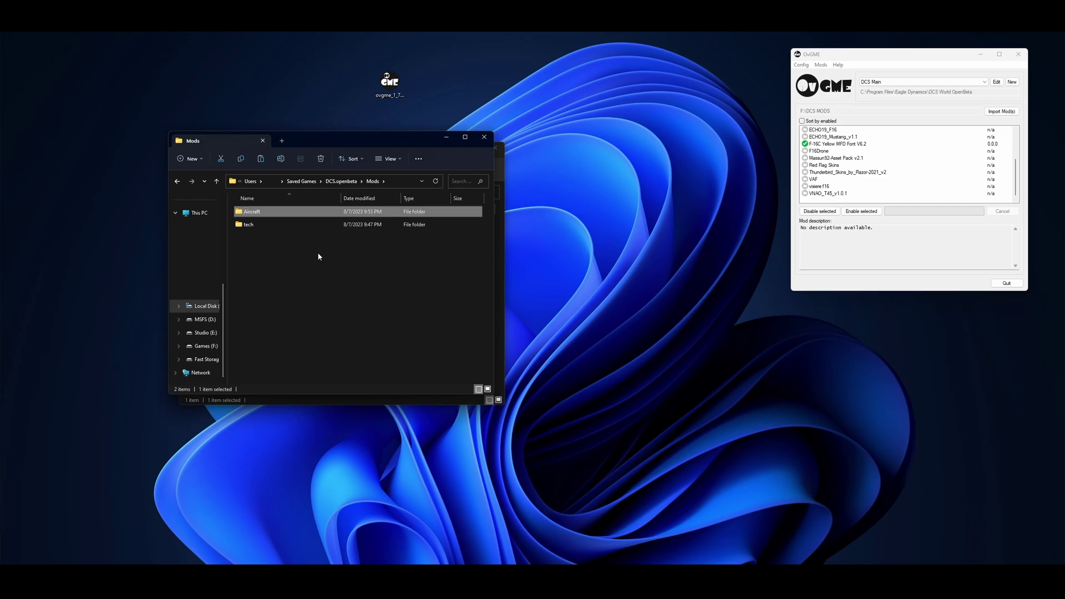
pyautogui.doubleClick(261, 215)
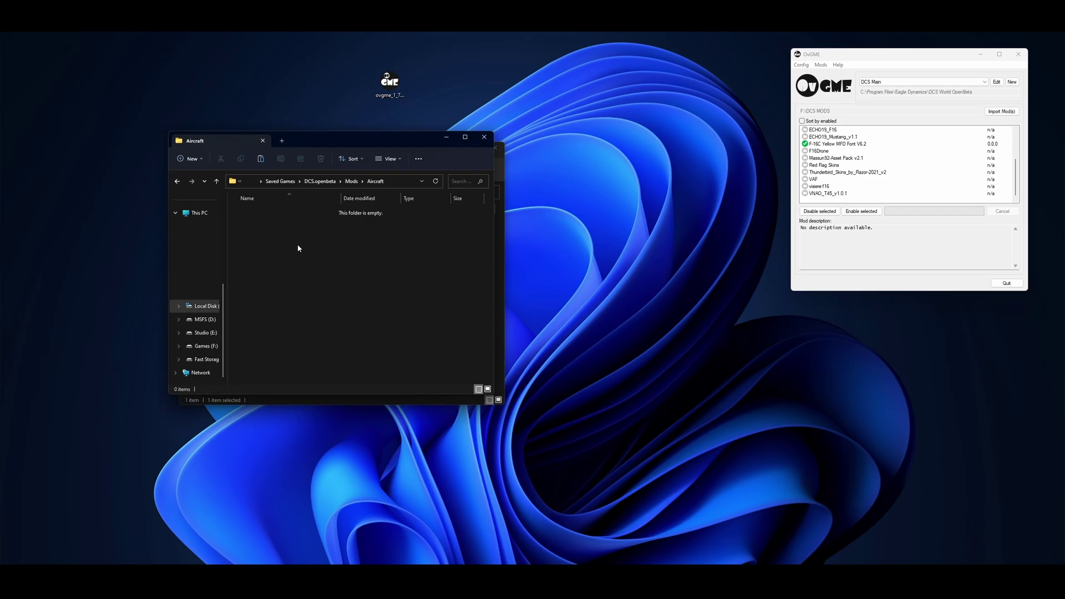
# Place the two folder windows side by side, create an Aircraft folder inside VNAO_T45_v1.0.1 and move the VNAO_T45 folder into it
pyautogui.moveTo(356, 146); pyautogui.dragTo(287, 59)
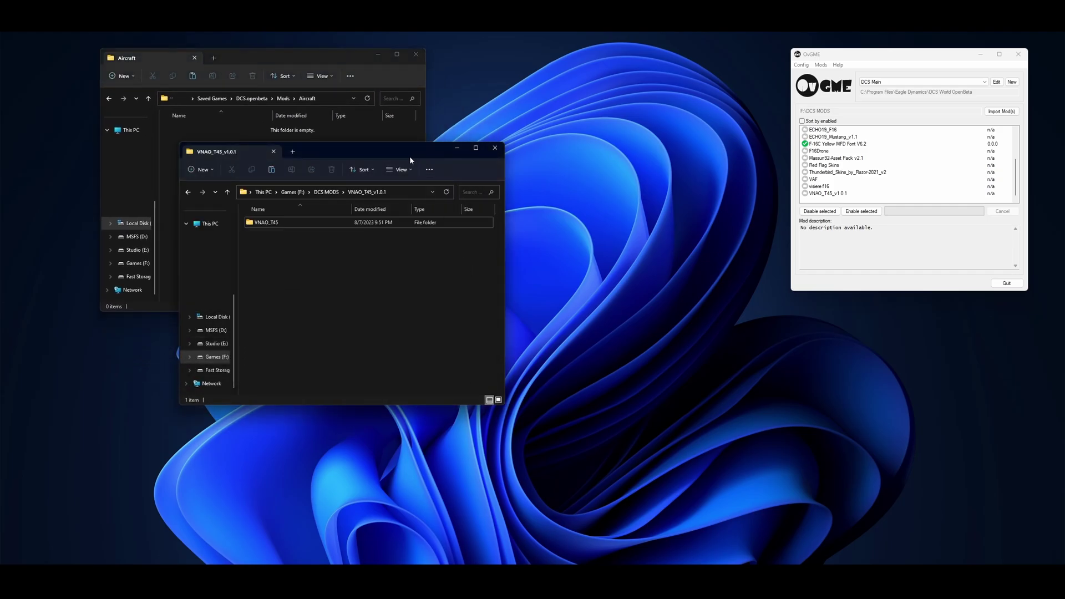
pyautogui.moveTo(409, 155); pyautogui.dragTo(658, 61)
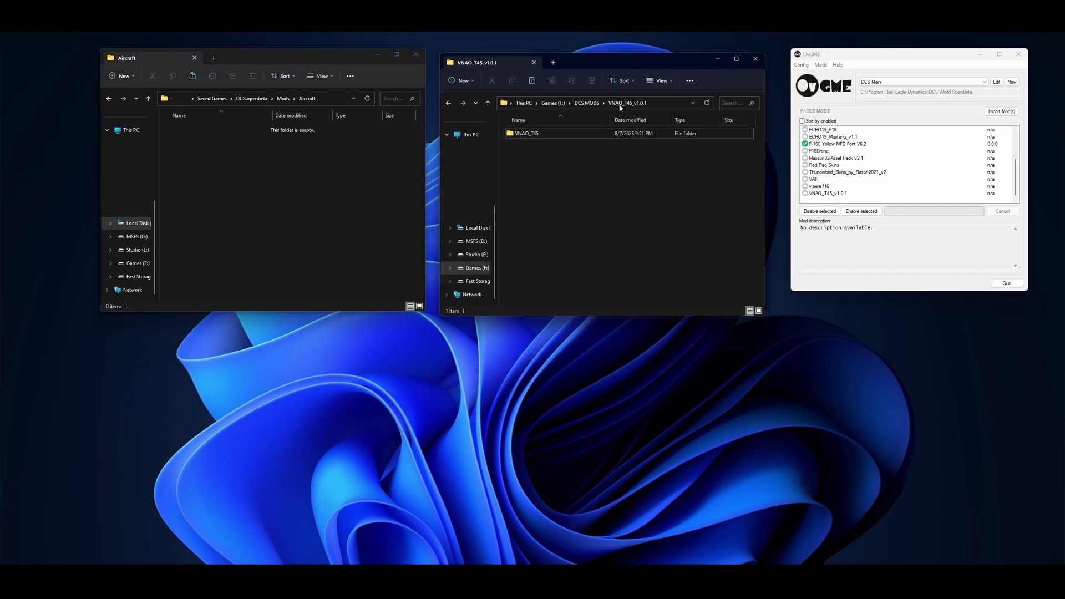
pyautogui.rightClick(554, 176)
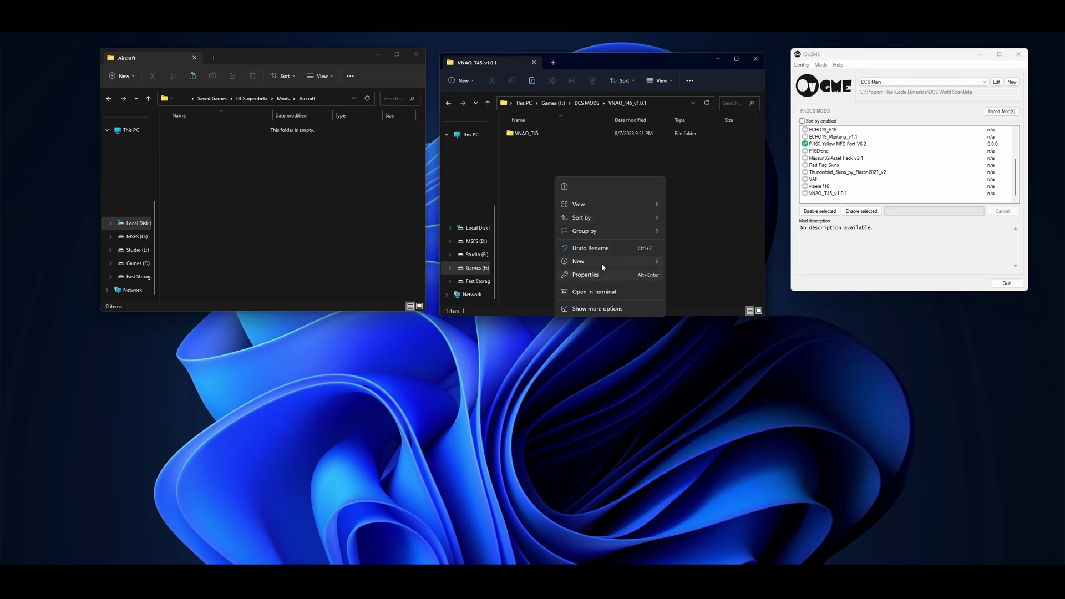
pyautogui.moveTo(608, 263)
pyautogui.click(715, 258)
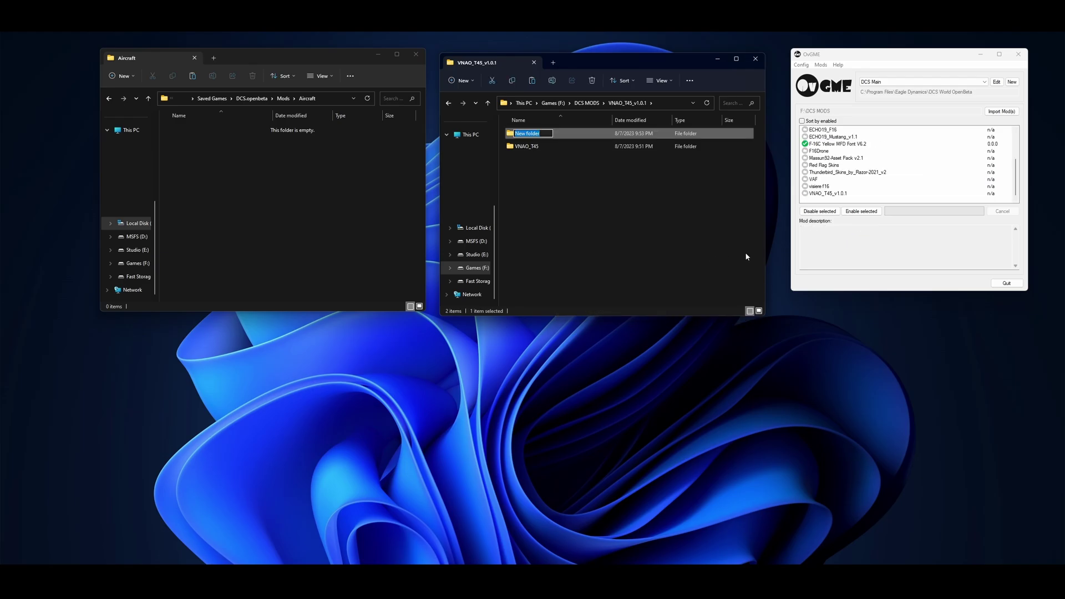
pyautogui.write('Aircraft')
pyautogui.press('Return')
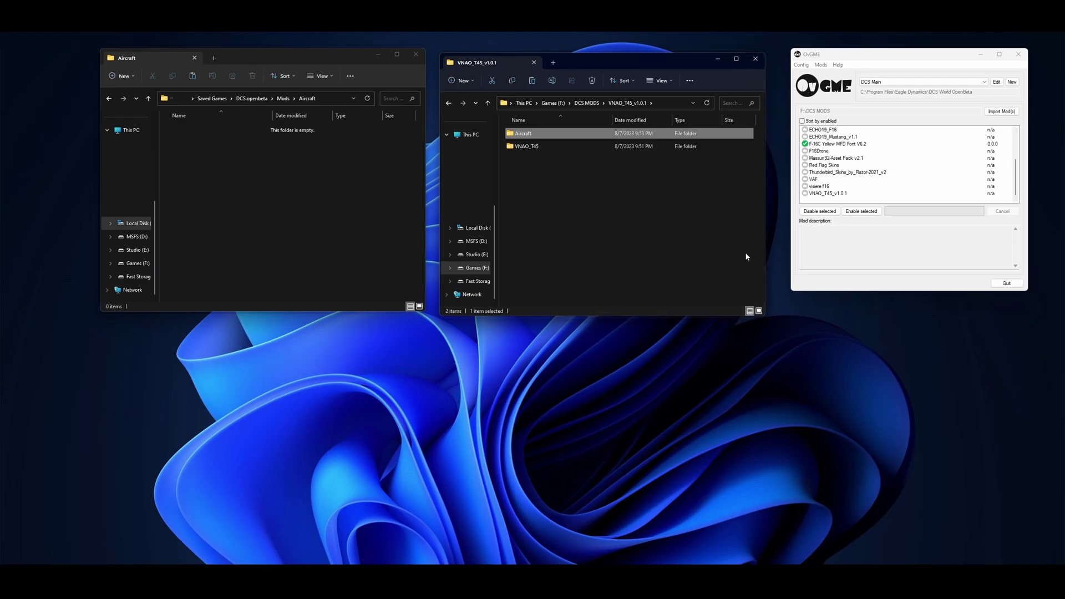
pyautogui.moveTo(516, 154); pyautogui.dragTo(519, 135)
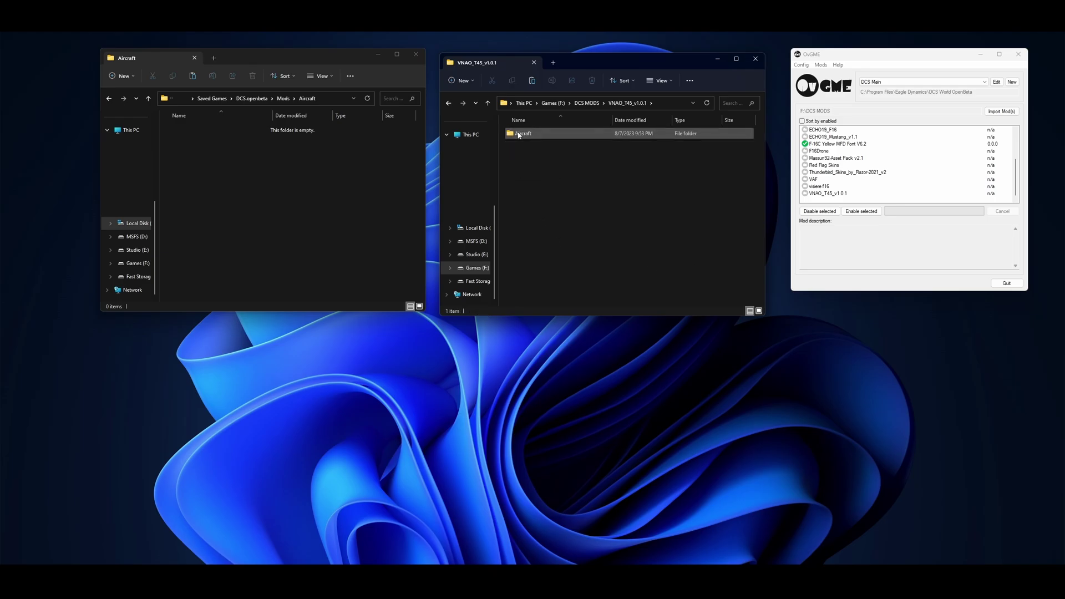
# Create a Mods folder inside VNAO_T45_v1.0.1 and move the Aircraft folder into it
pyautogui.rightClick(527, 162)
pyautogui.moveTo(567, 249)
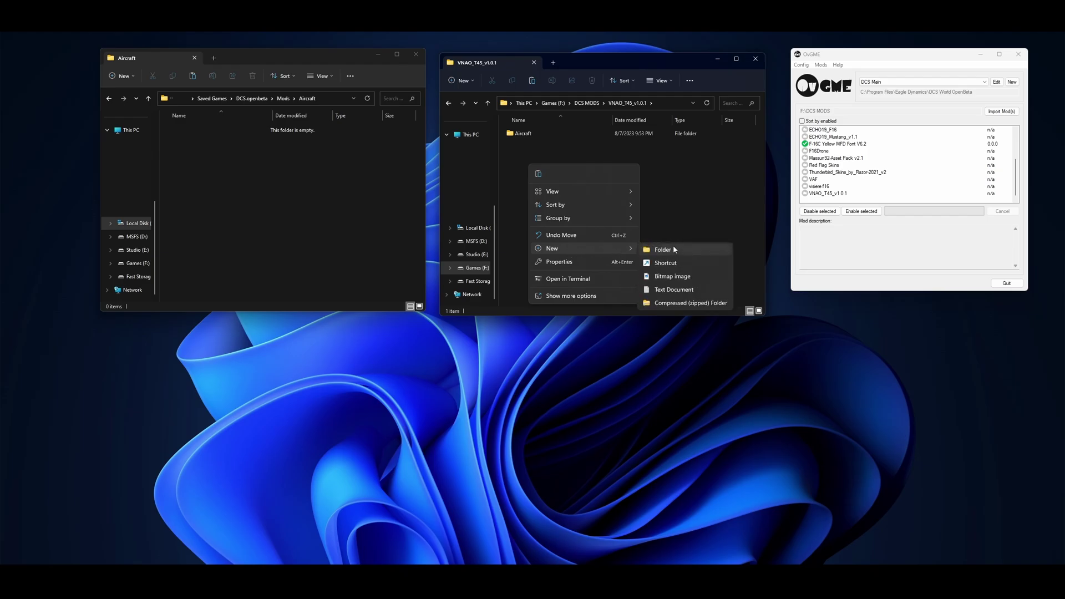
pyautogui.click(673, 245)
pyautogui.write('Mods')
pyautogui.press('Return')
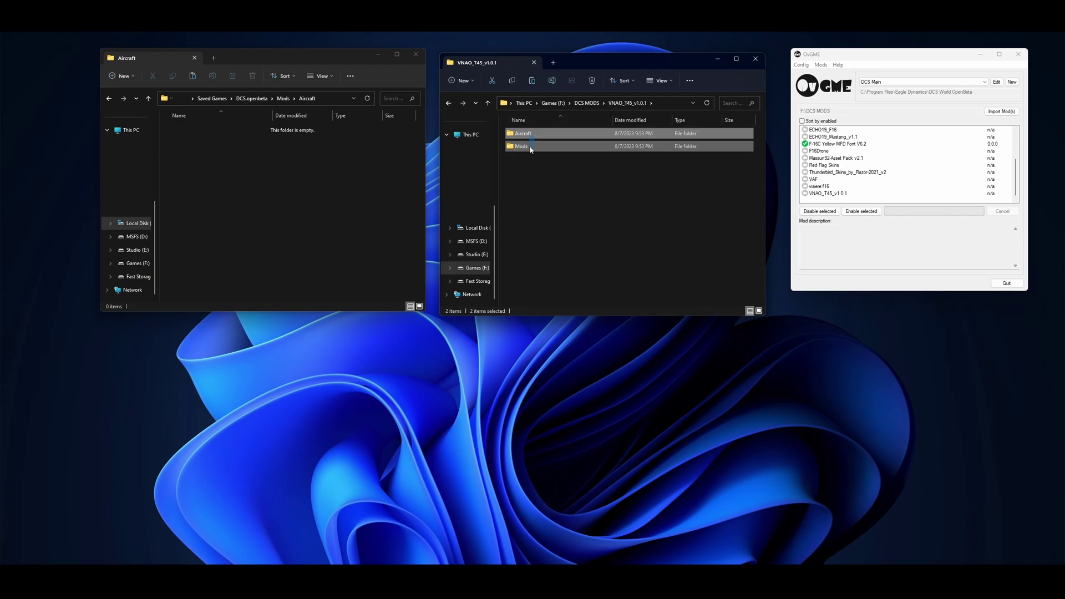
pyautogui.moveTo(533, 137); pyautogui.dragTo(524, 149)
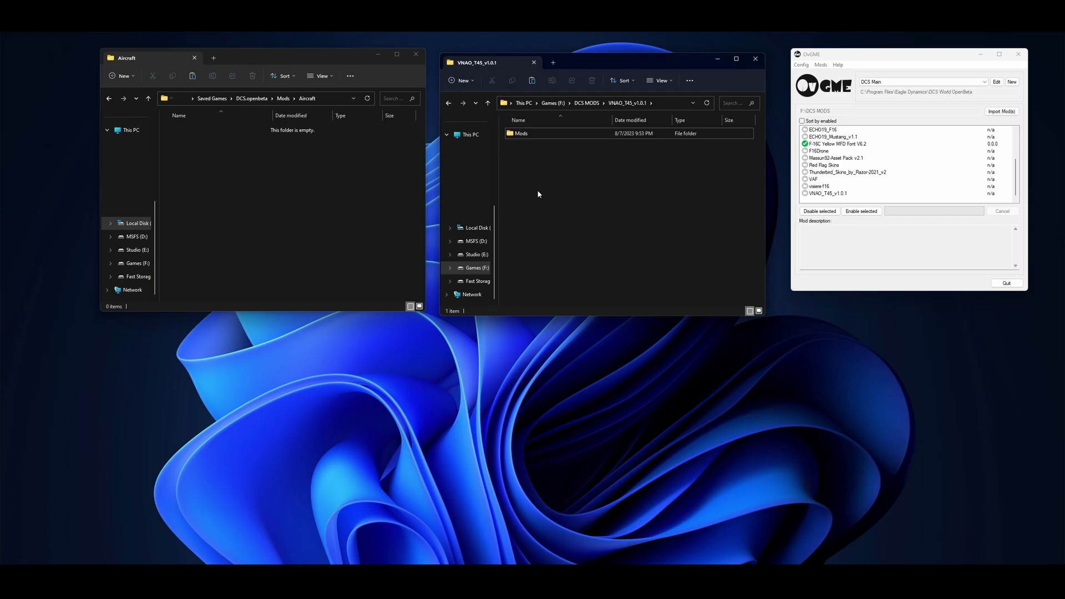
# Go back to the DCS MODS folder and retrace the Saved Games path from DCS.openbeta through Mods to Aircraft
pyautogui.click(585, 104)
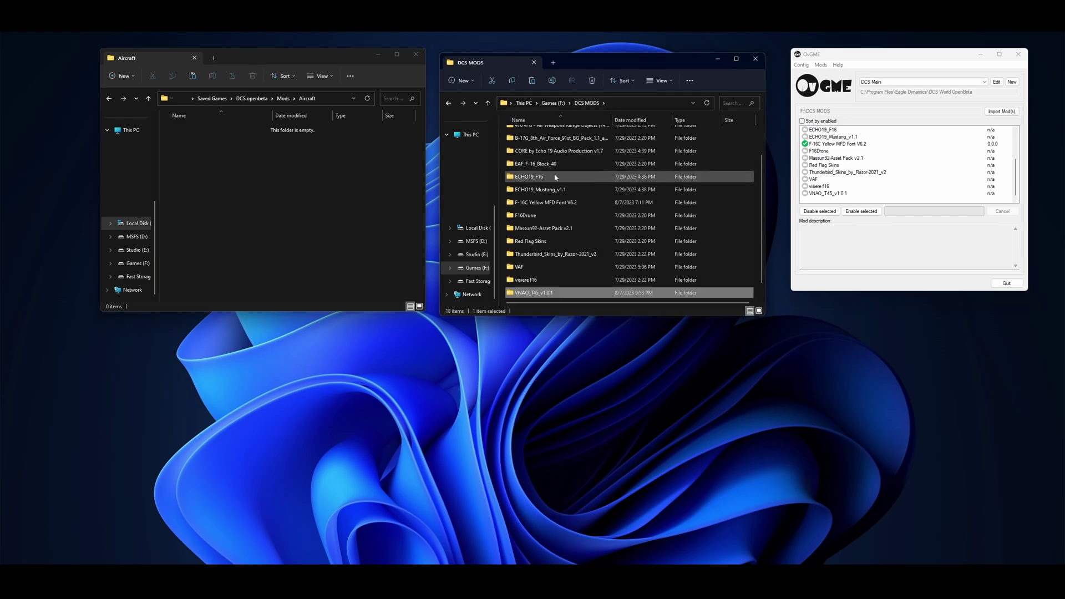
pyautogui.click(252, 99)
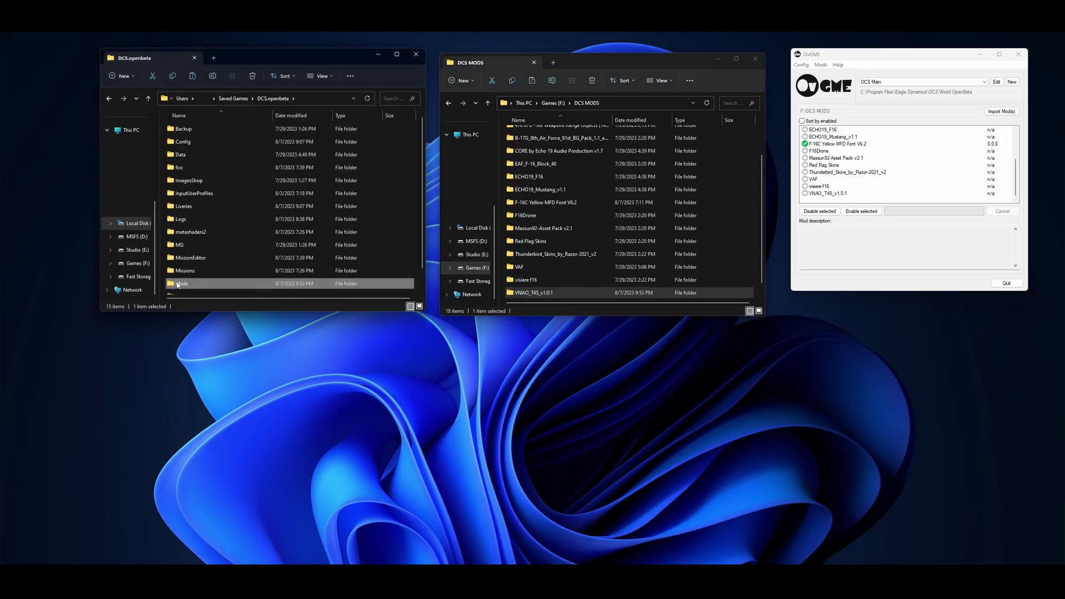
pyautogui.doubleClick(178, 284)
pyautogui.doubleClick(180, 130)
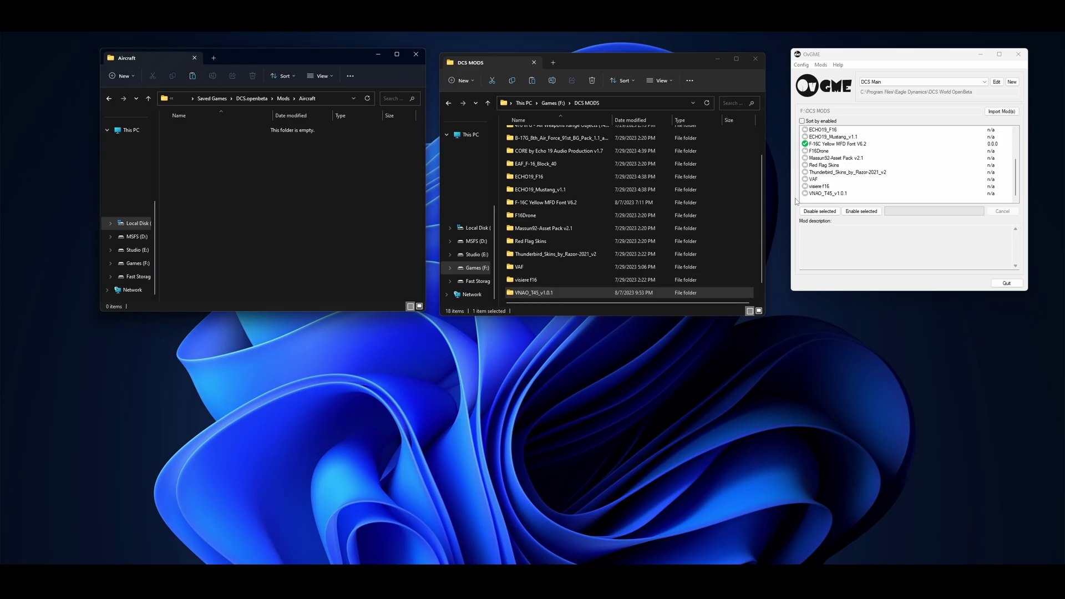
# Switch OvGME to the DCS Saved Games profile and enable the VNAO_T45_v1.0.1 mod
pyautogui.click(824, 197)
pyautogui.click(921, 81)
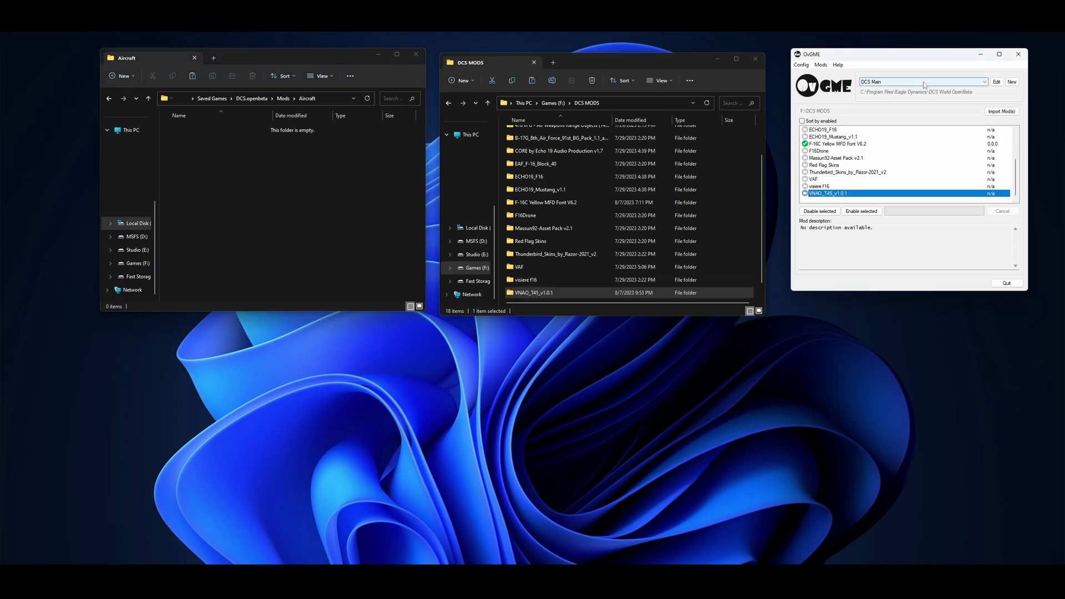
pyautogui.click(900, 98)
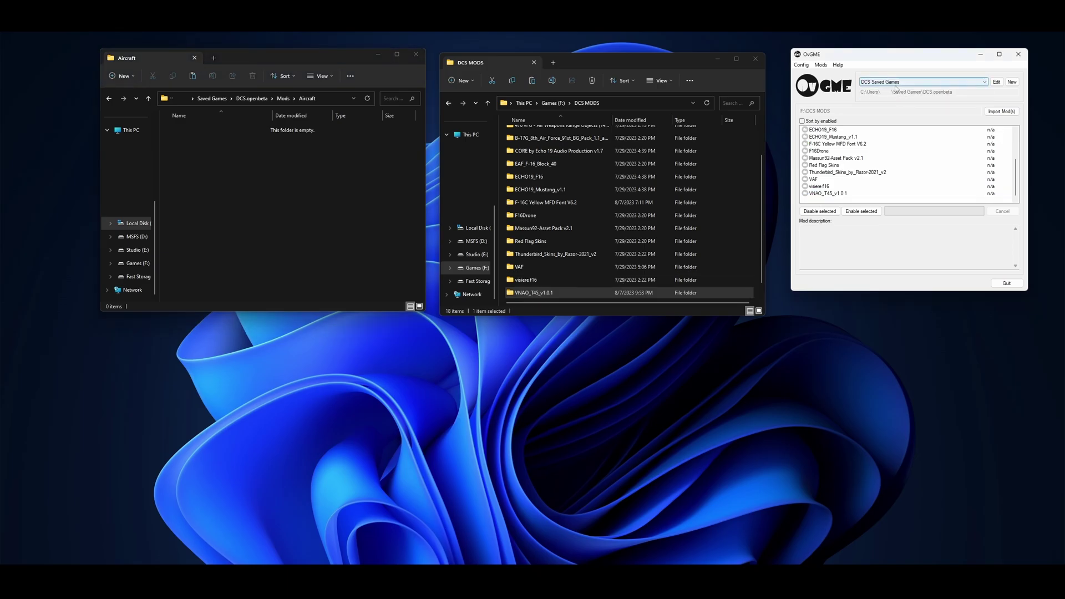
pyautogui.click(821, 193)
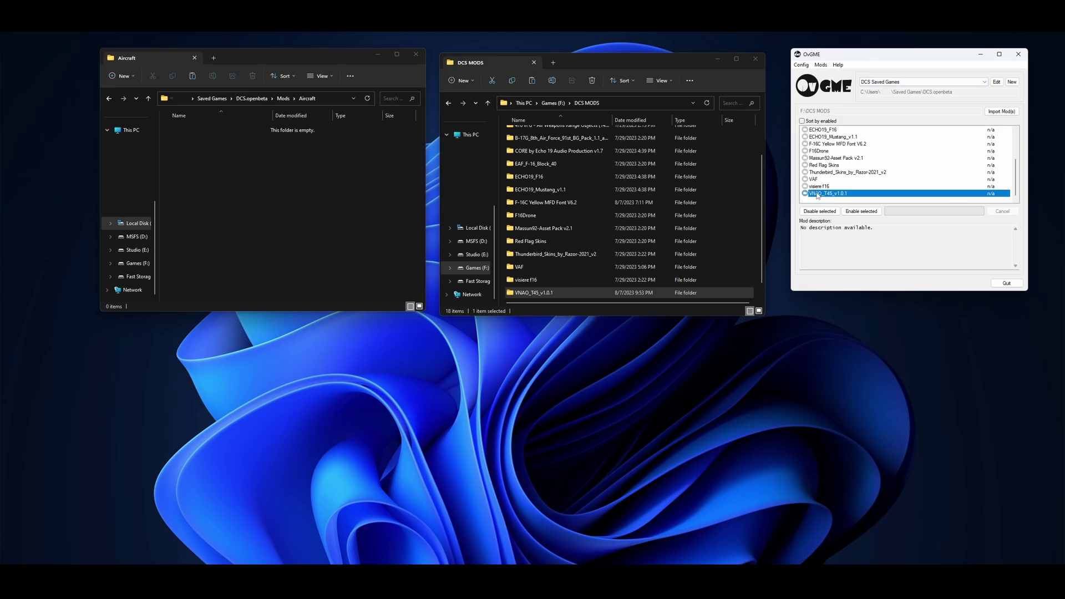
pyautogui.click(853, 214)
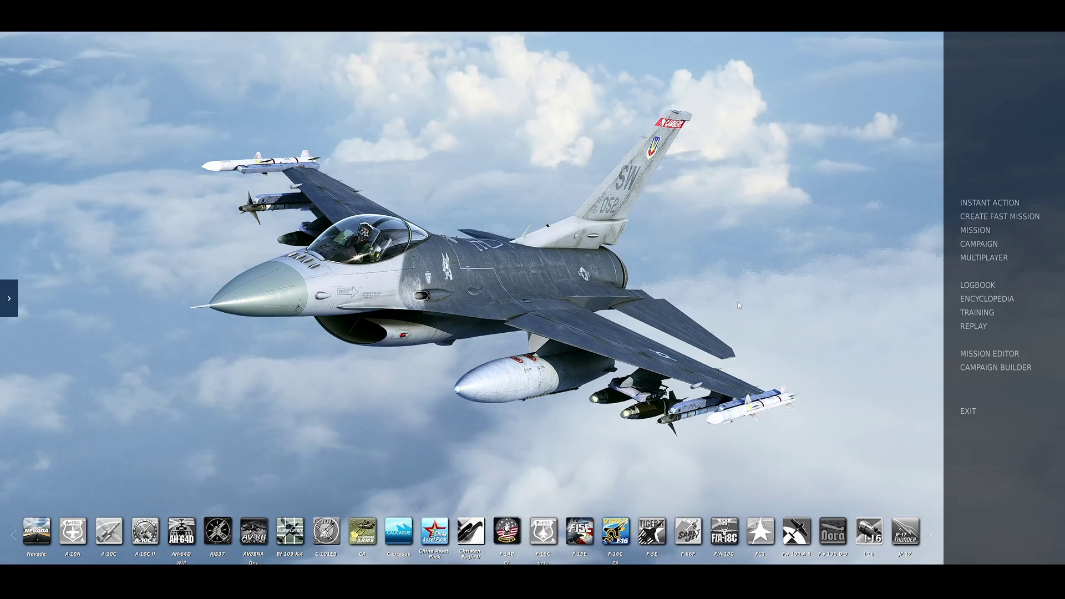
# In DCS World, start the VNAO_T45 instant action mission T45 Familiarization Day on the Caucasus map
pyautogui.click(980, 206)
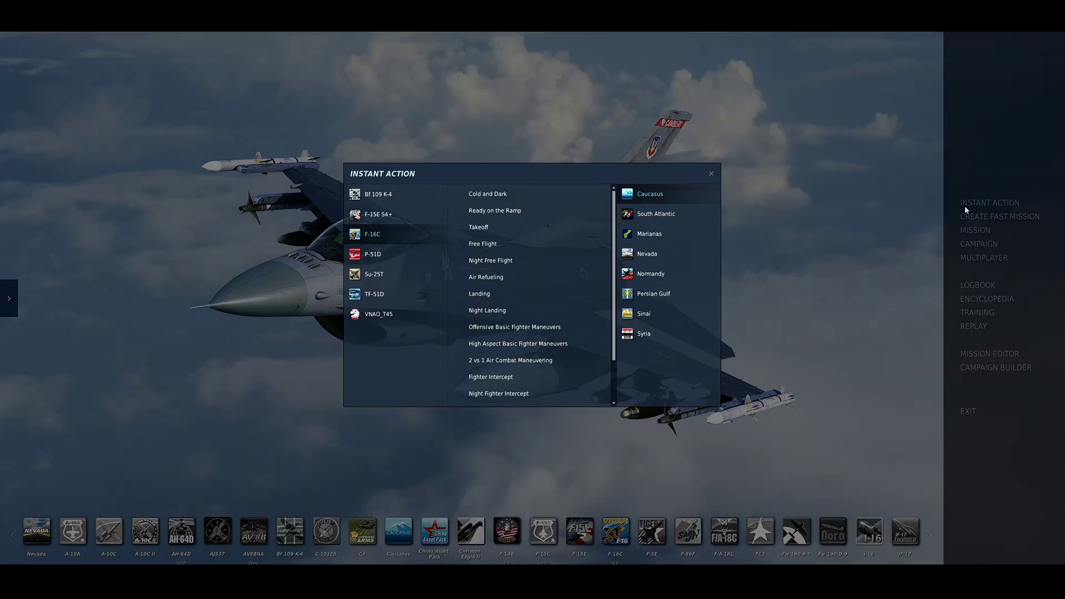
pyautogui.click(391, 315)
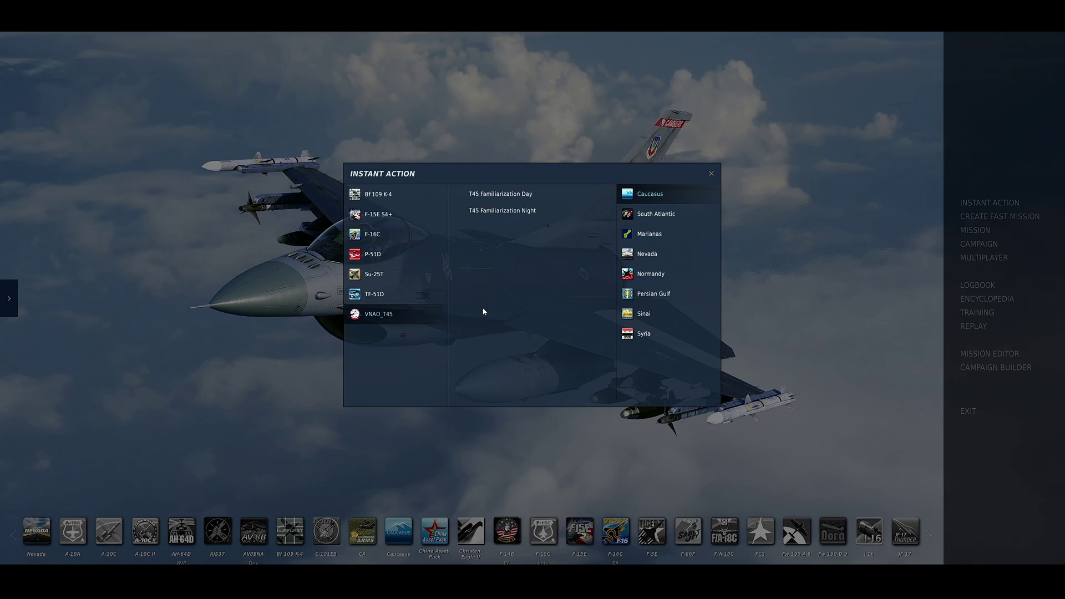
pyautogui.click(541, 195)
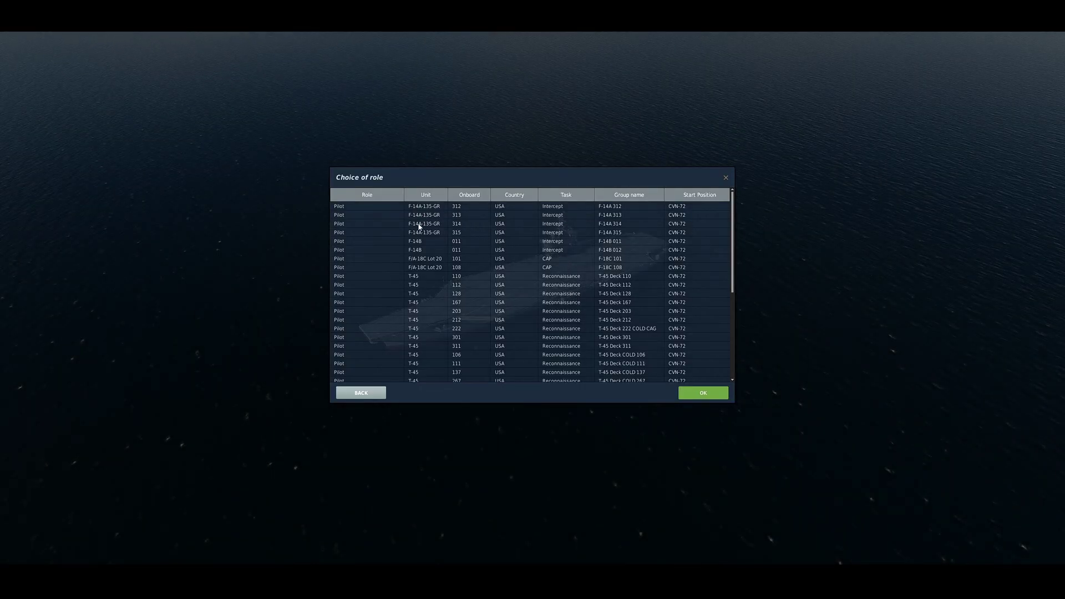
# Choose the T-45 pilot role with onboard number 203 on CVN-72, accept it and begin flying from the briefing
pyautogui.click(485, 311)
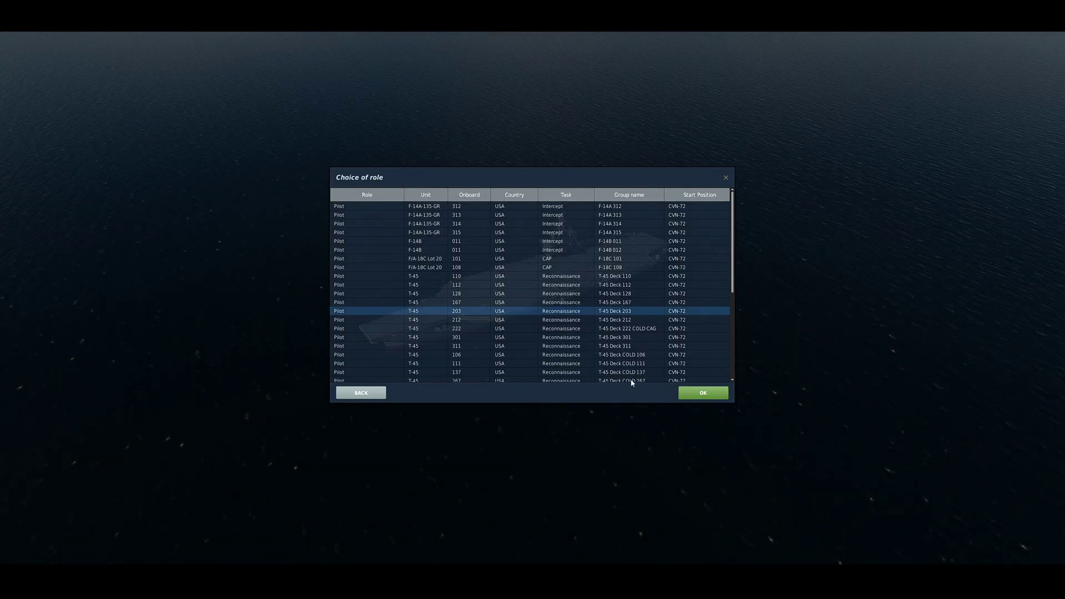
pyautogui.click(702, 394)
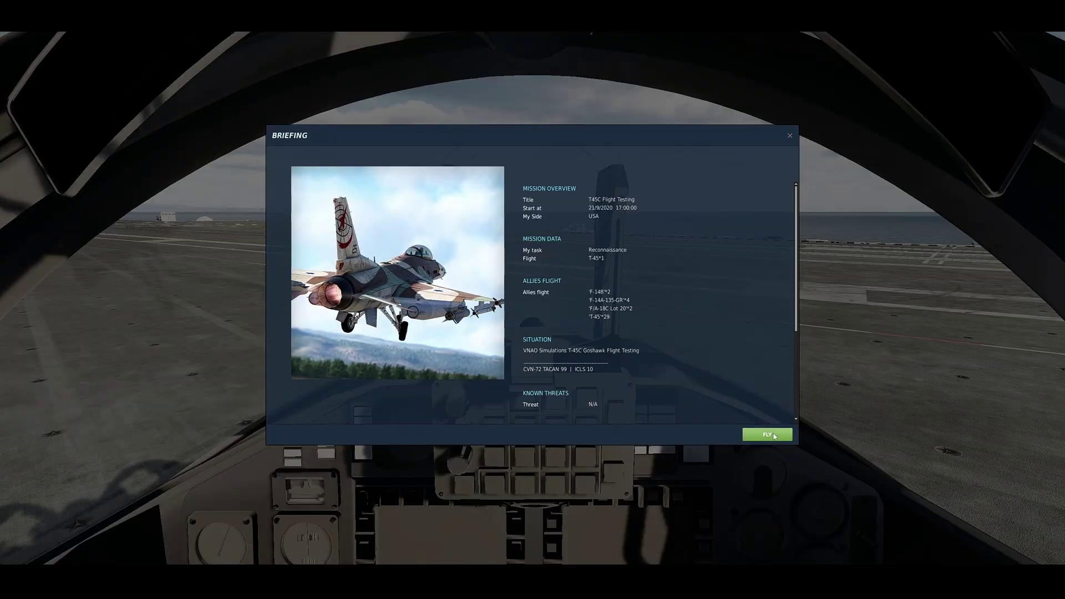
pyautogui.click(772, 433)
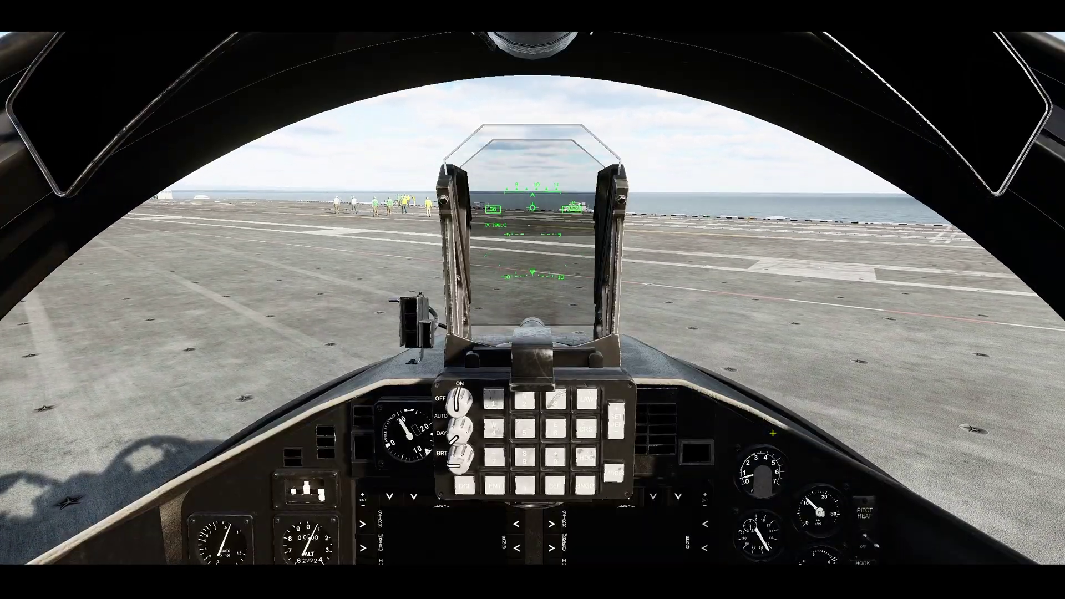